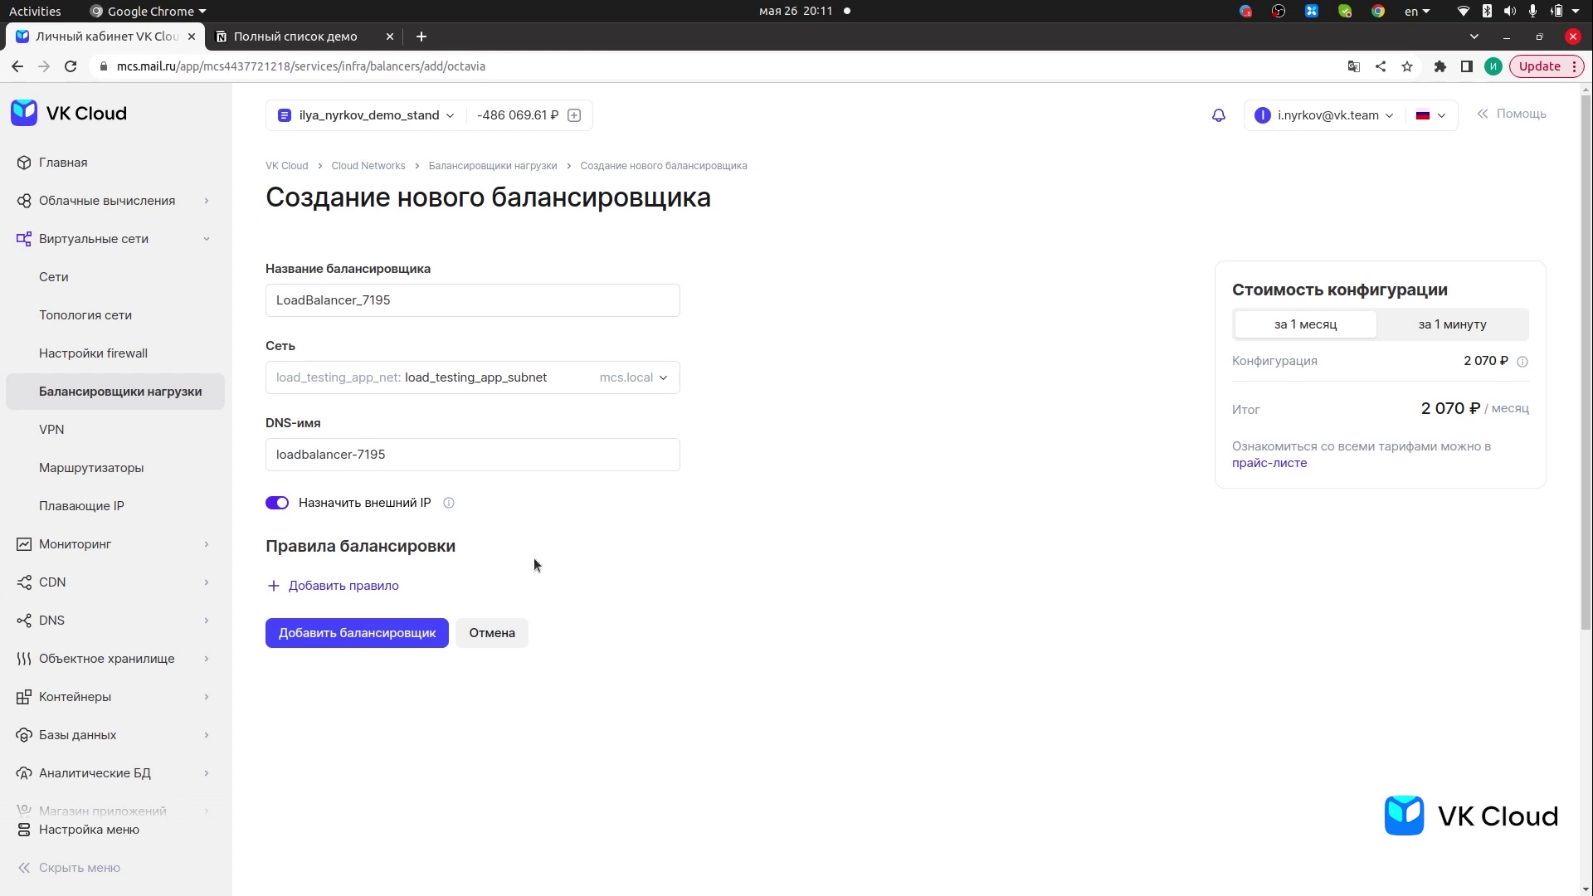
- Open the Добавление правила dialog for the new LoadBalancer_7195 balancer
left_click(388, 586)
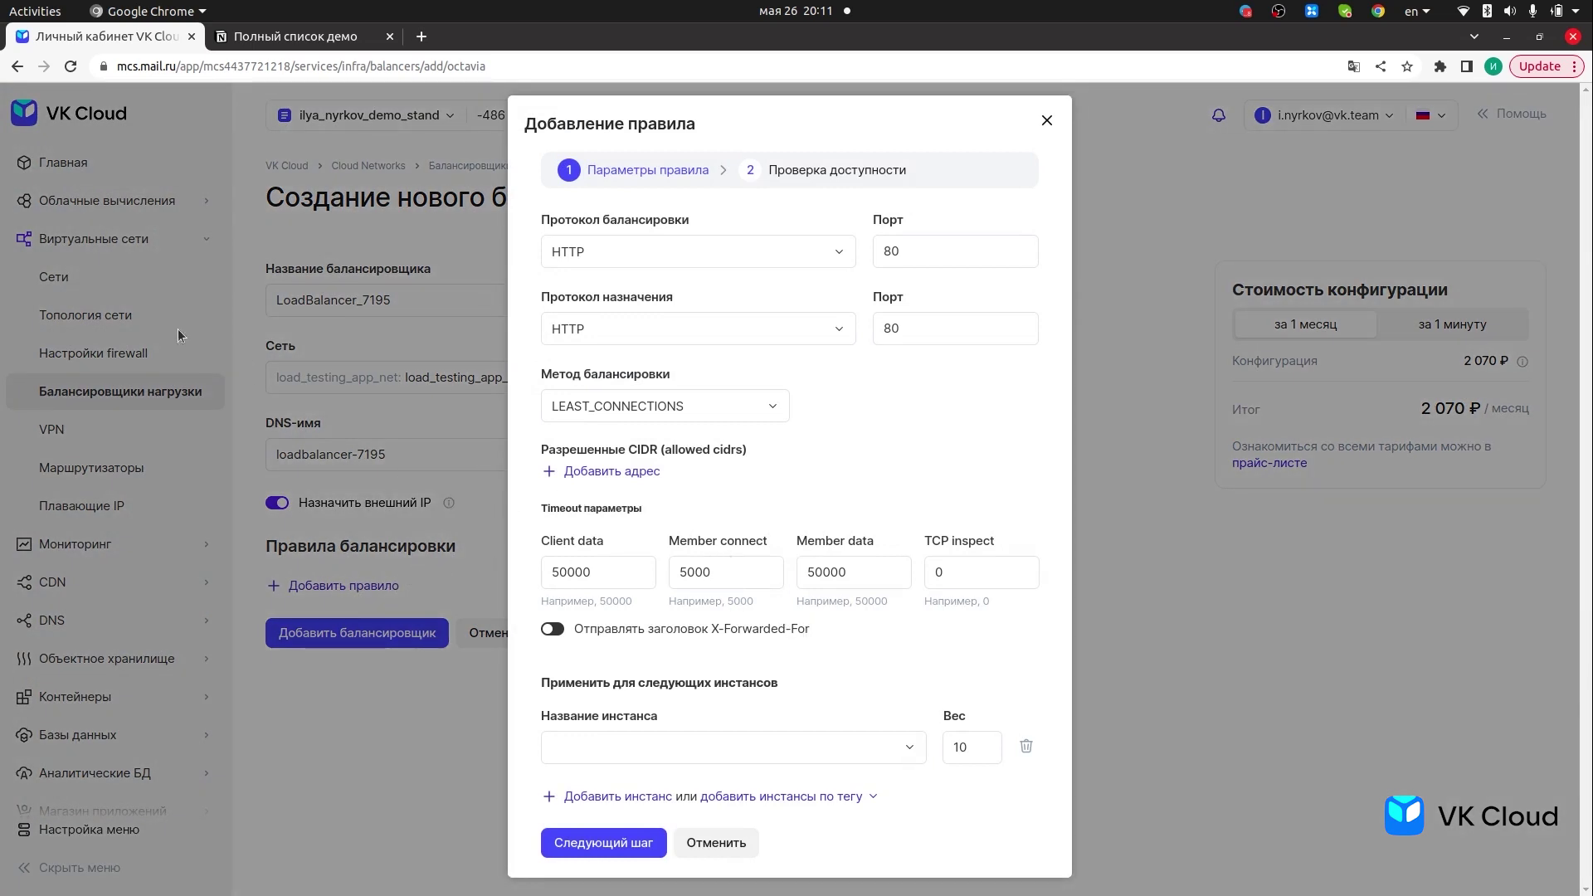
- Cancel the rule dialog and return to the Балансировщики нагрузки list
left_click(104, 392)
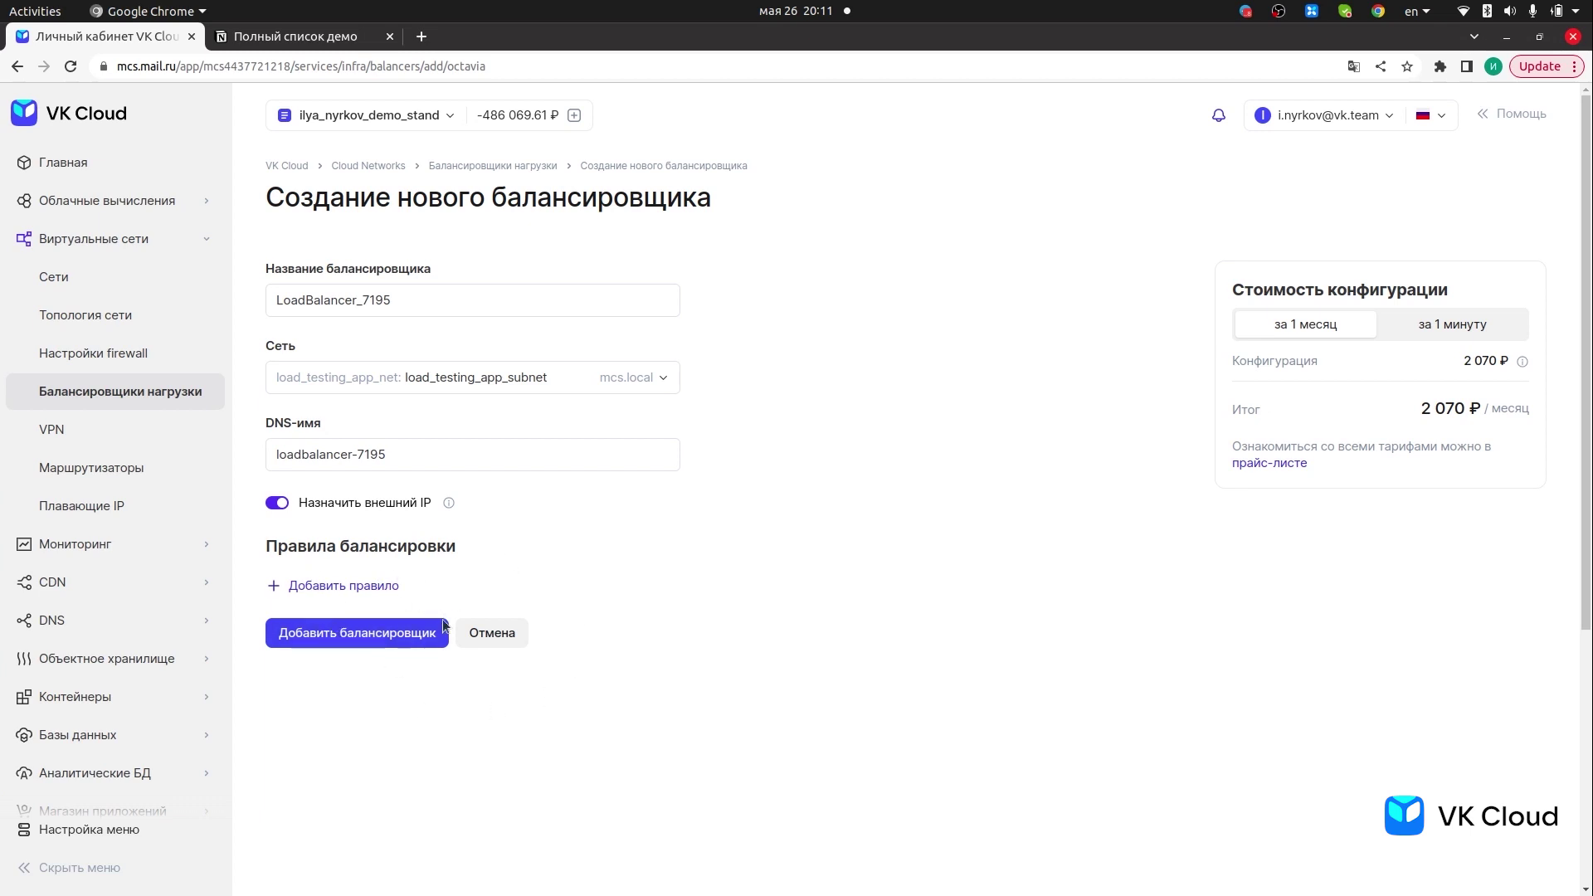
left_click(131, 400)
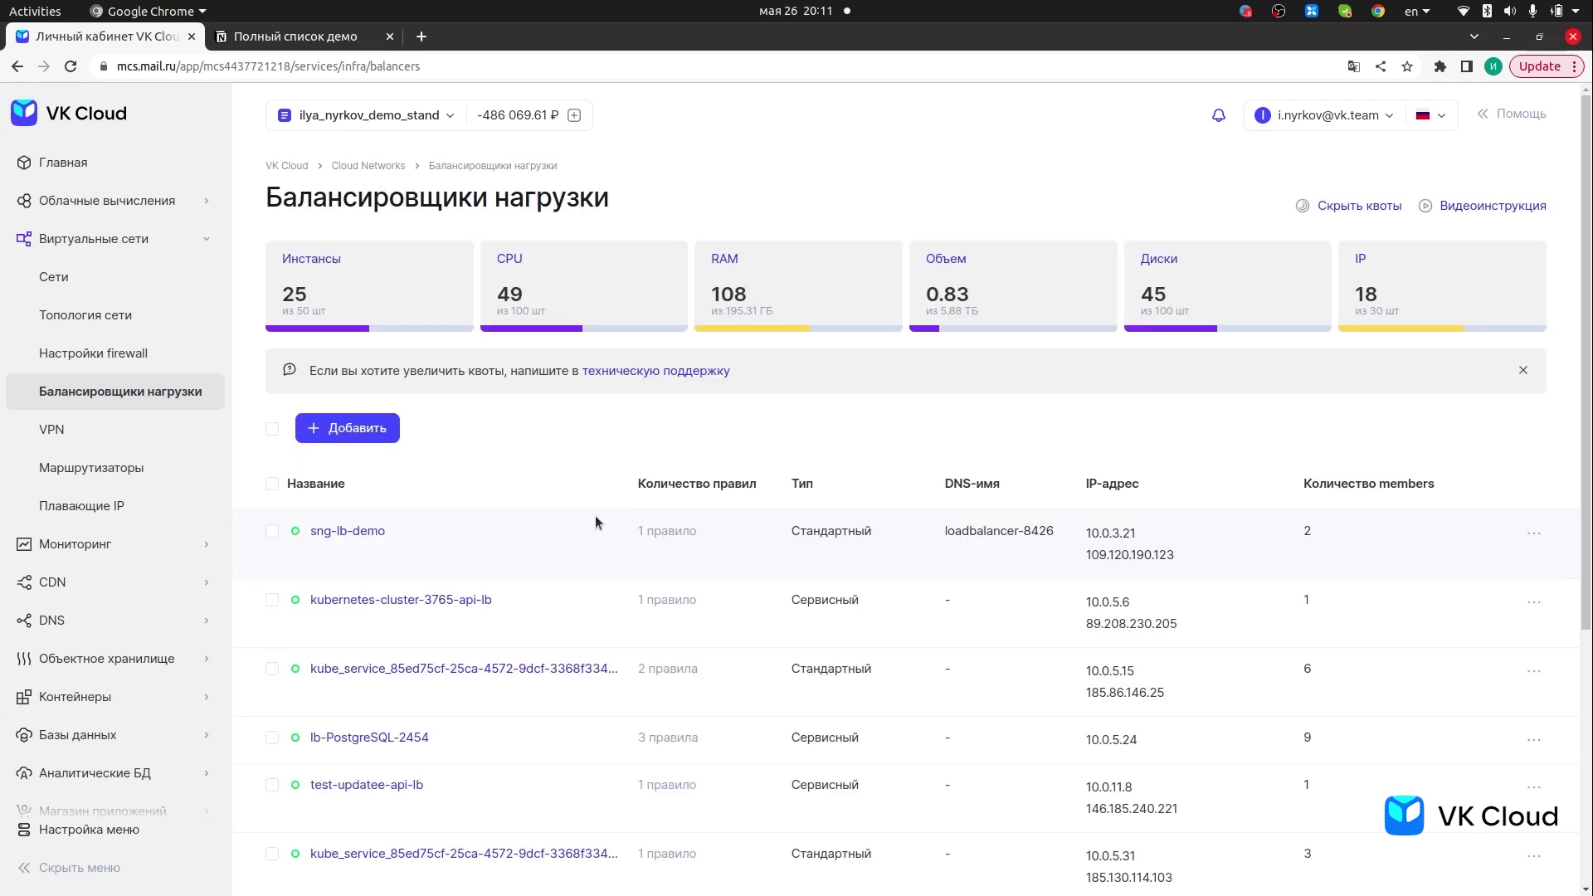
scroll(555, 529, "down", 5)
- Review the load_testing balancer's details and start adding a balancing rule
left_click(351, 538)
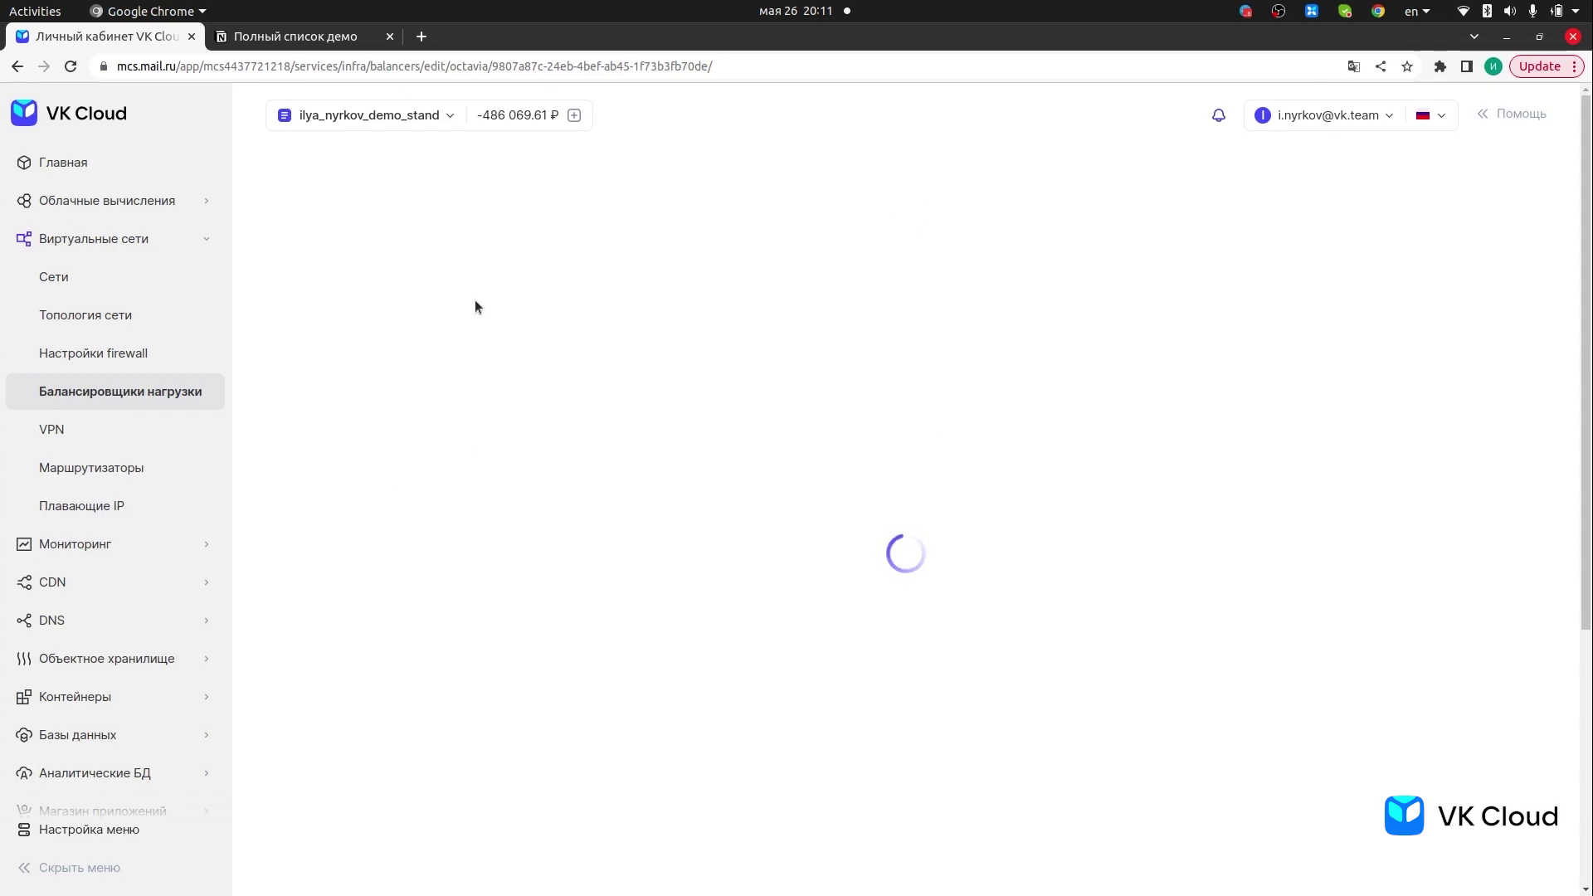
scroll(566, 605, "down", 5)
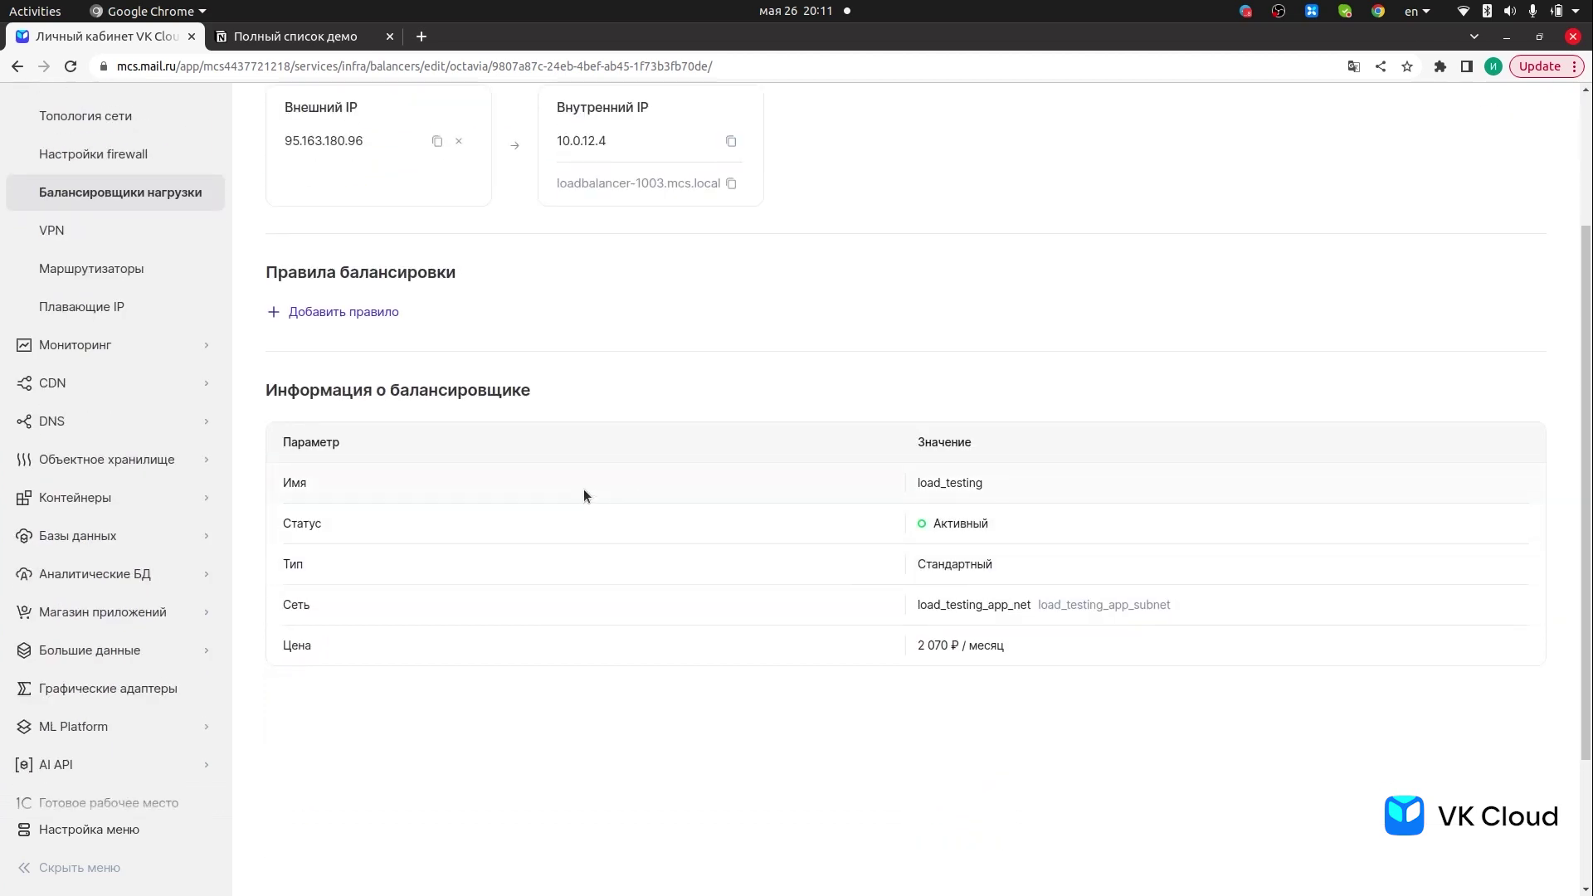
scroll(536, 486, "up", 2)
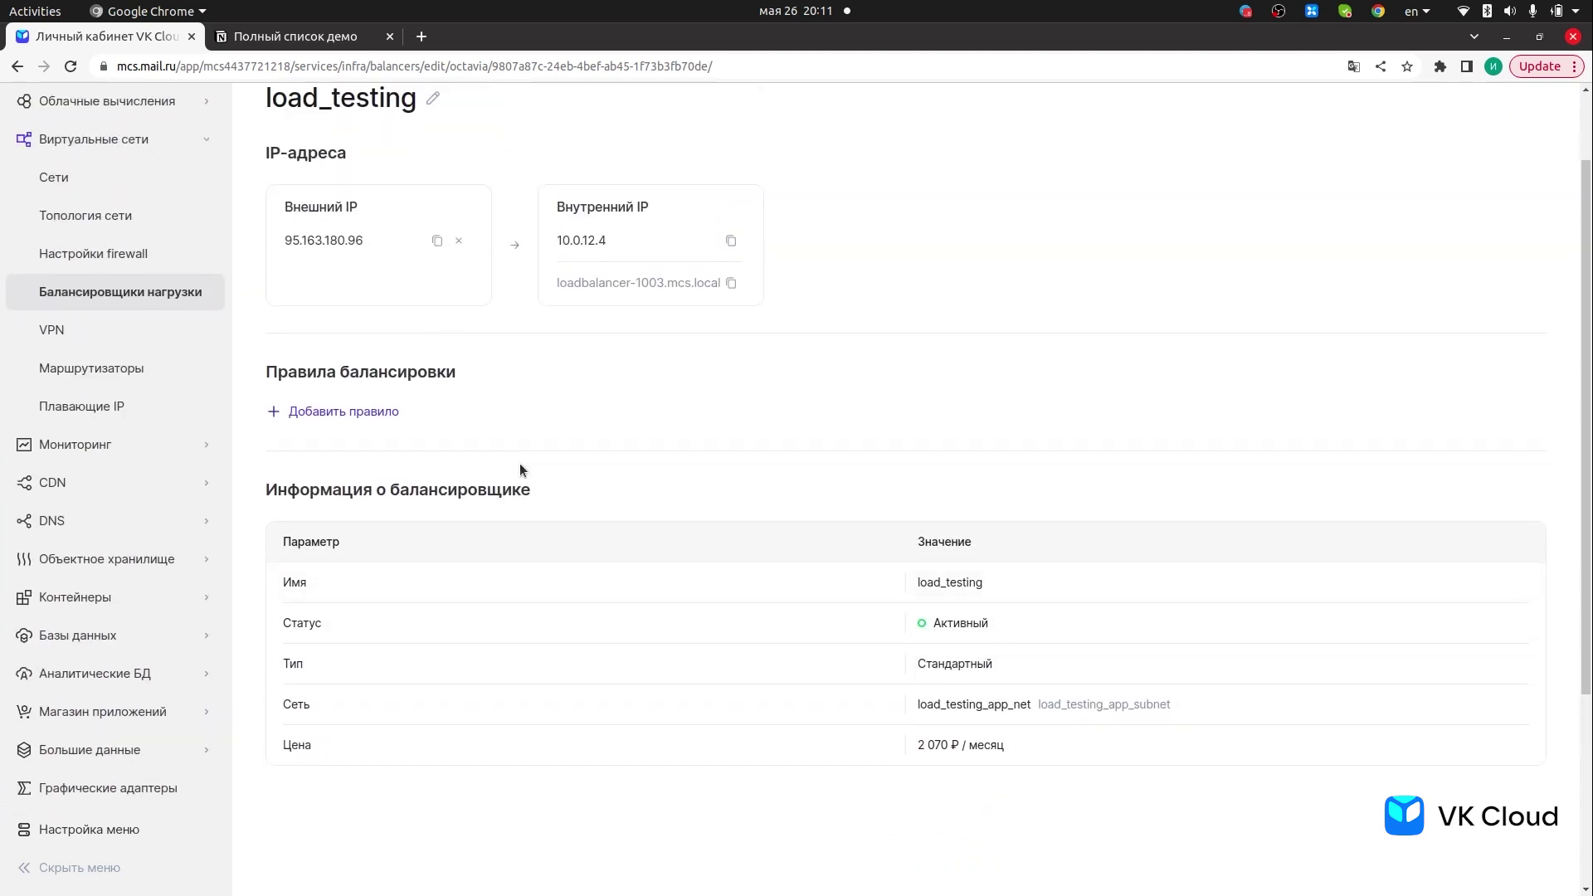
scroll(510, 466, "up", 2)
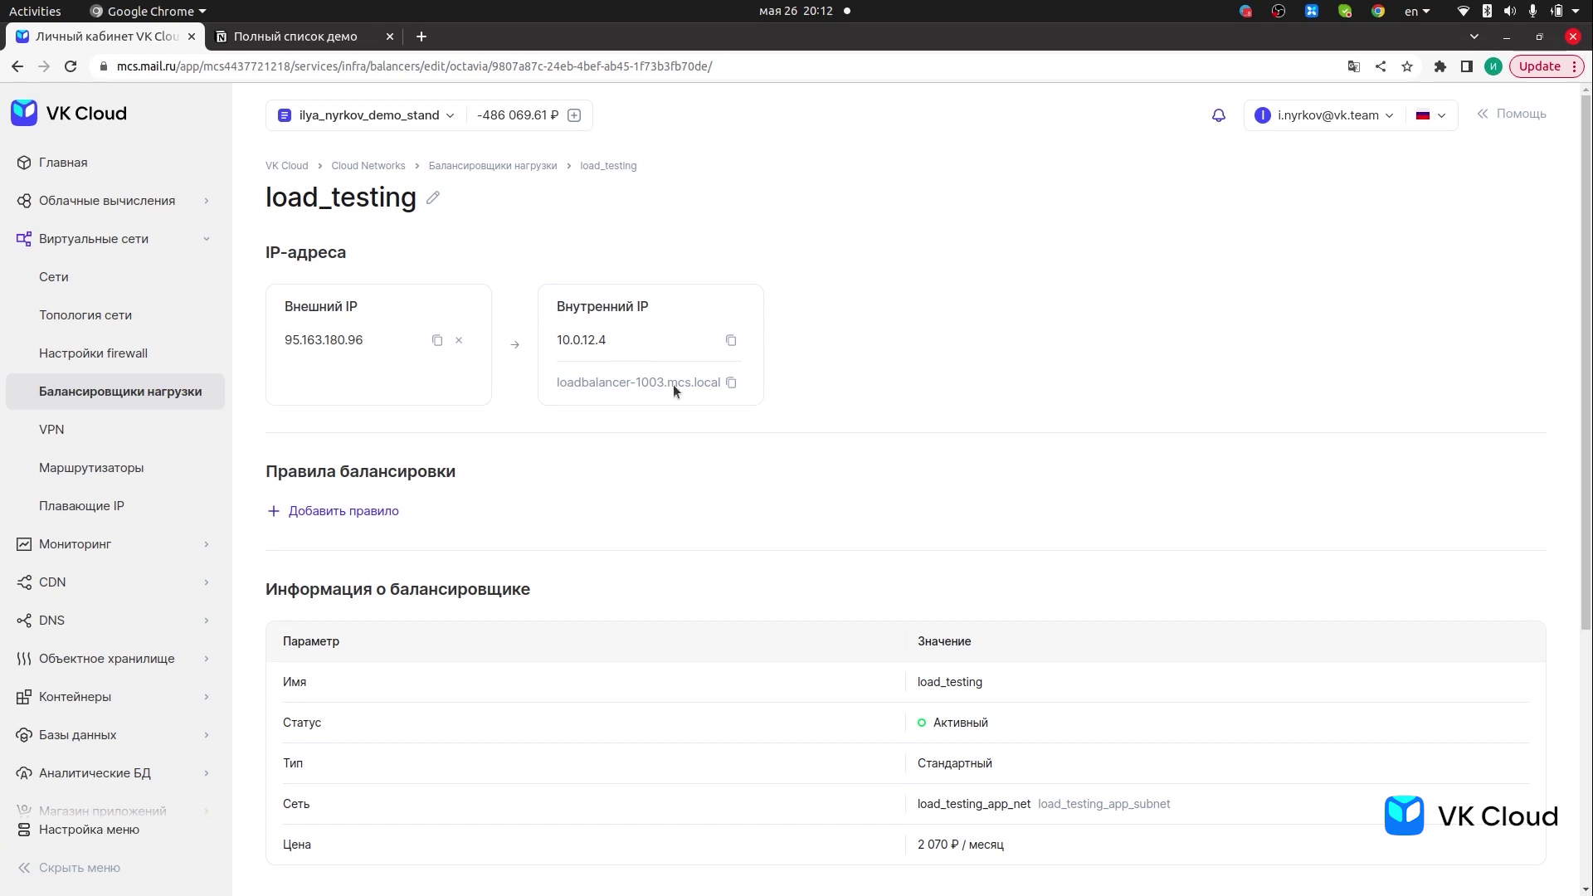
left_click(362, 513)
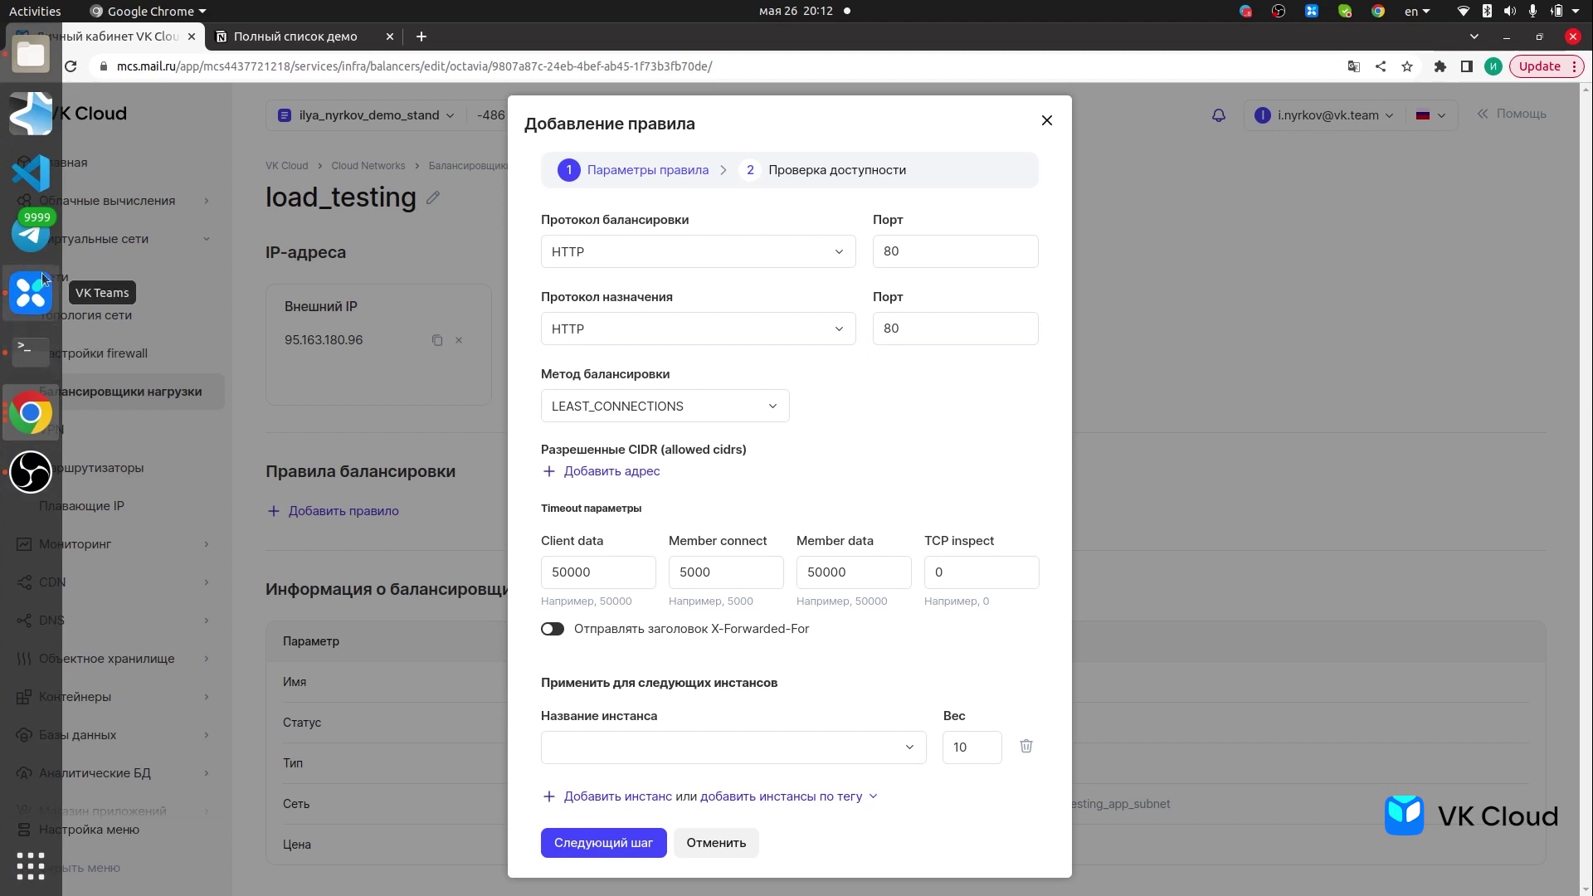
left_click(30, 352)
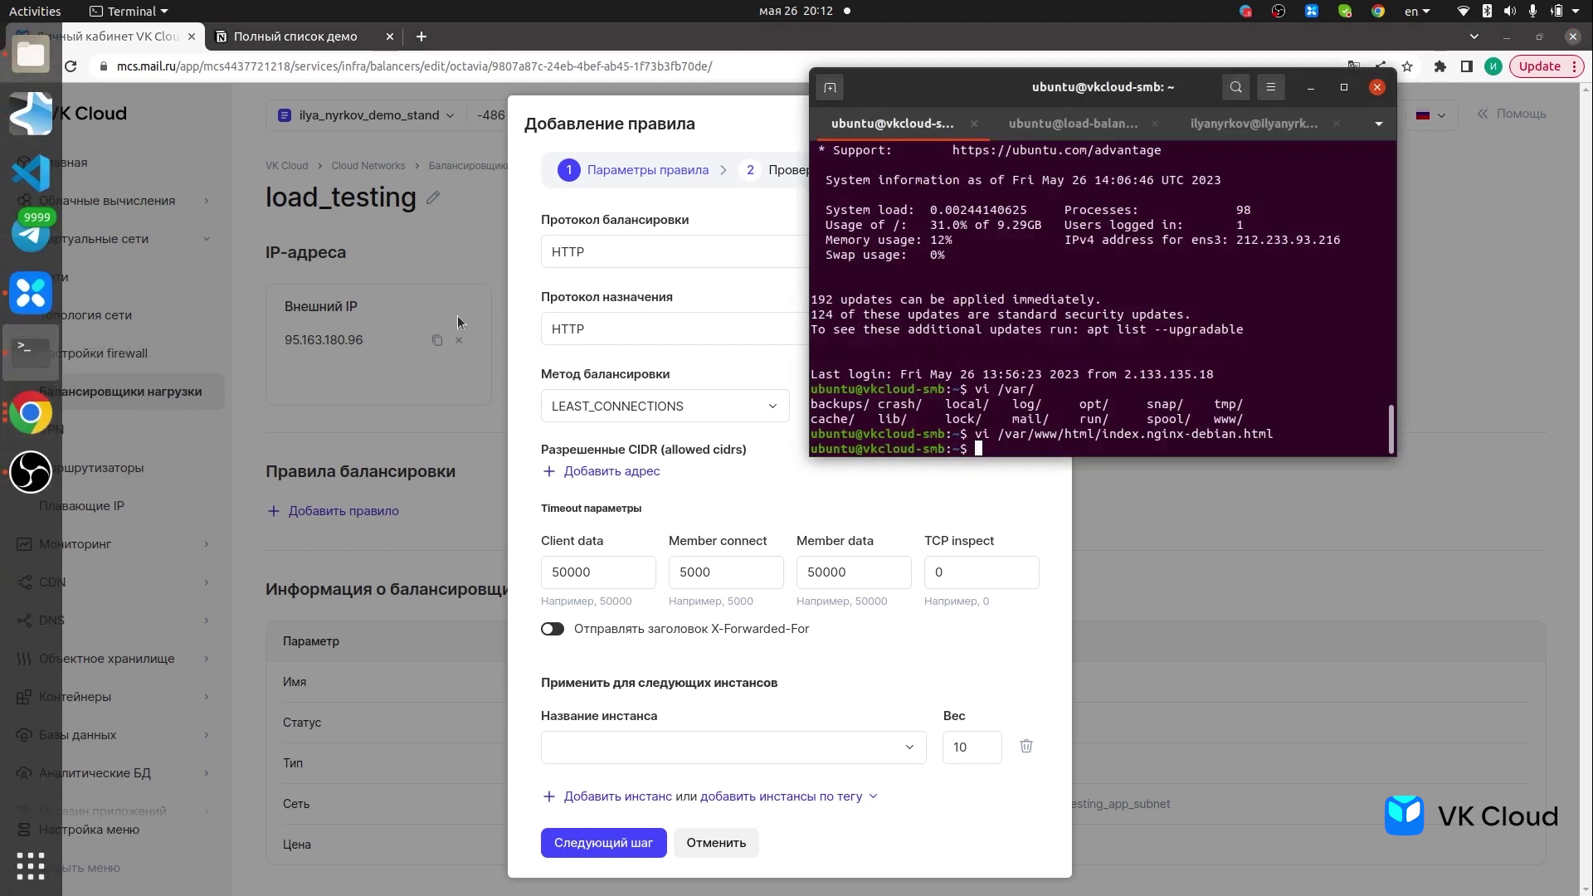
- Run curl localhost on vkcloud-smb in a maximized Terminal, showing the default nginx page
left_click(1343, 88)
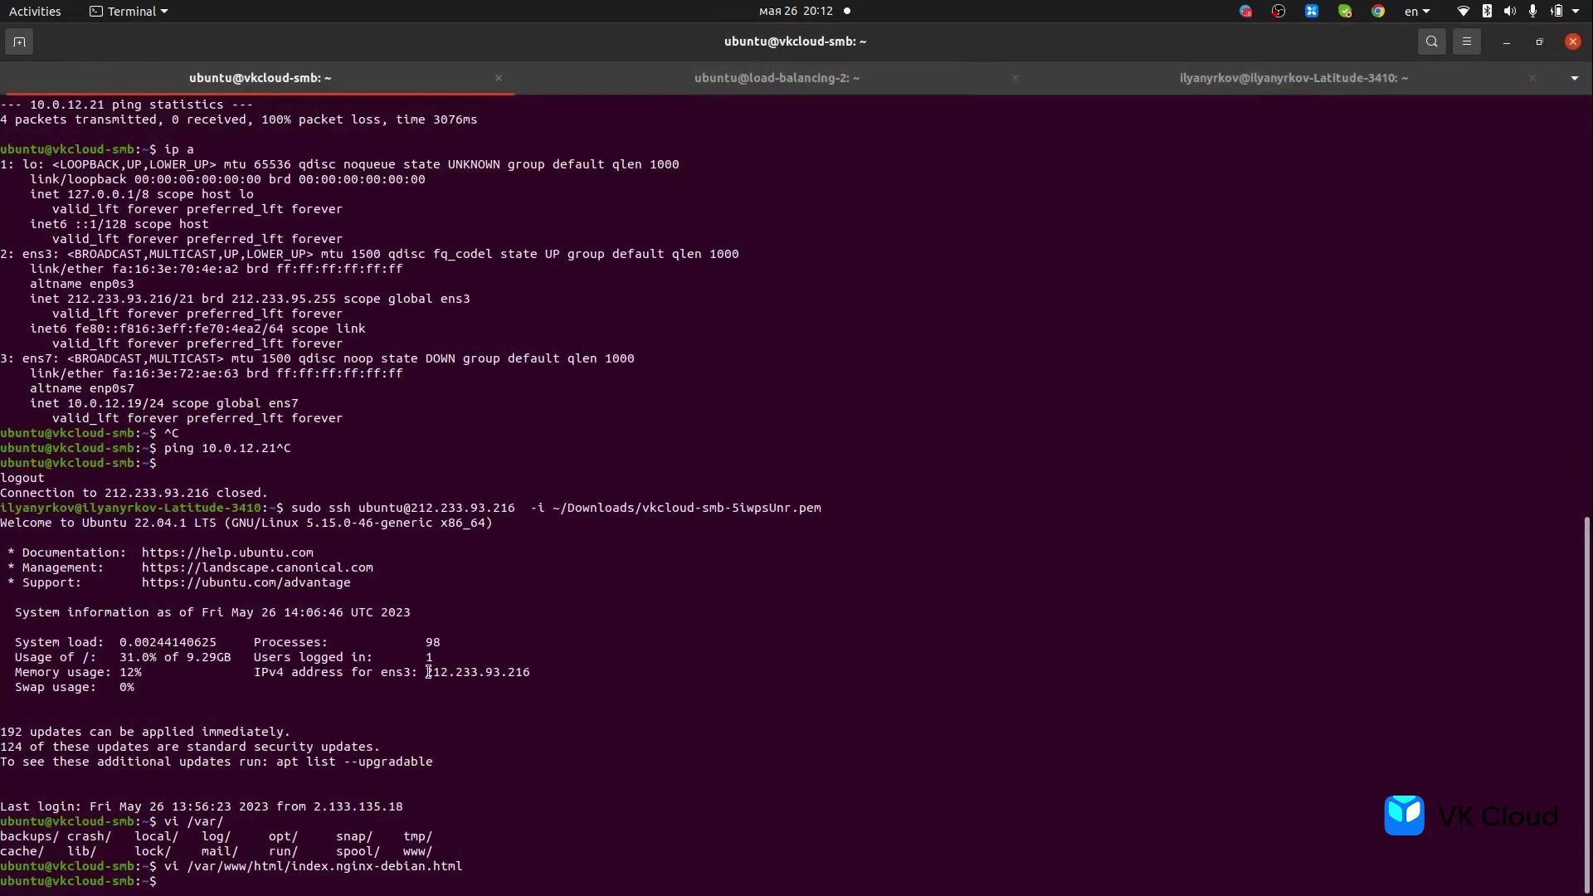
type("curl localhost")
key("Return")
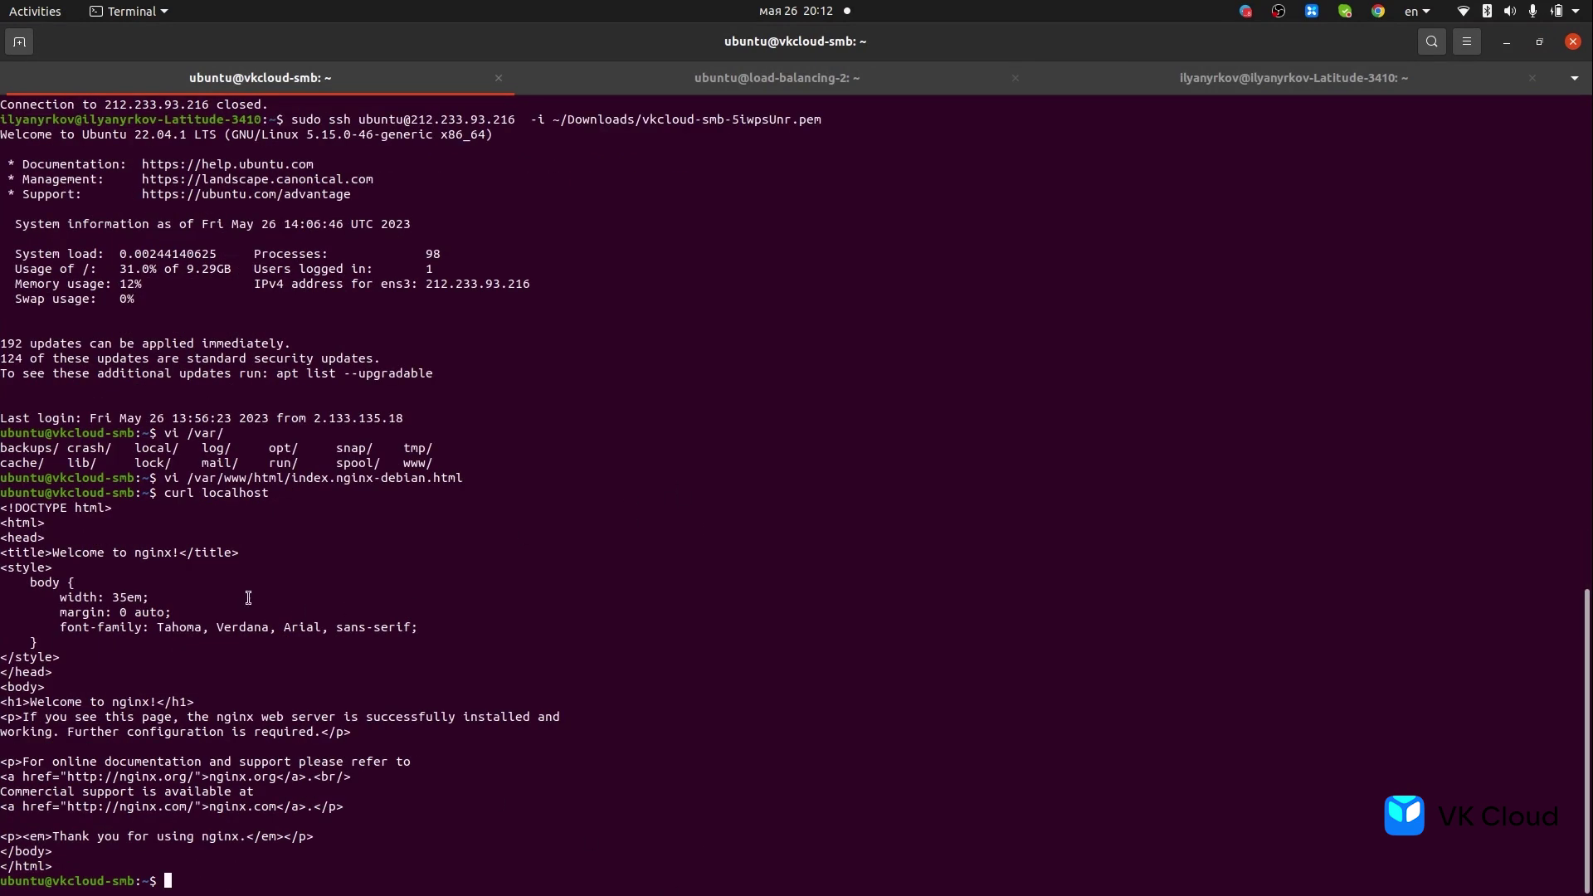
left_click_drag(54, 555, 174, 556)
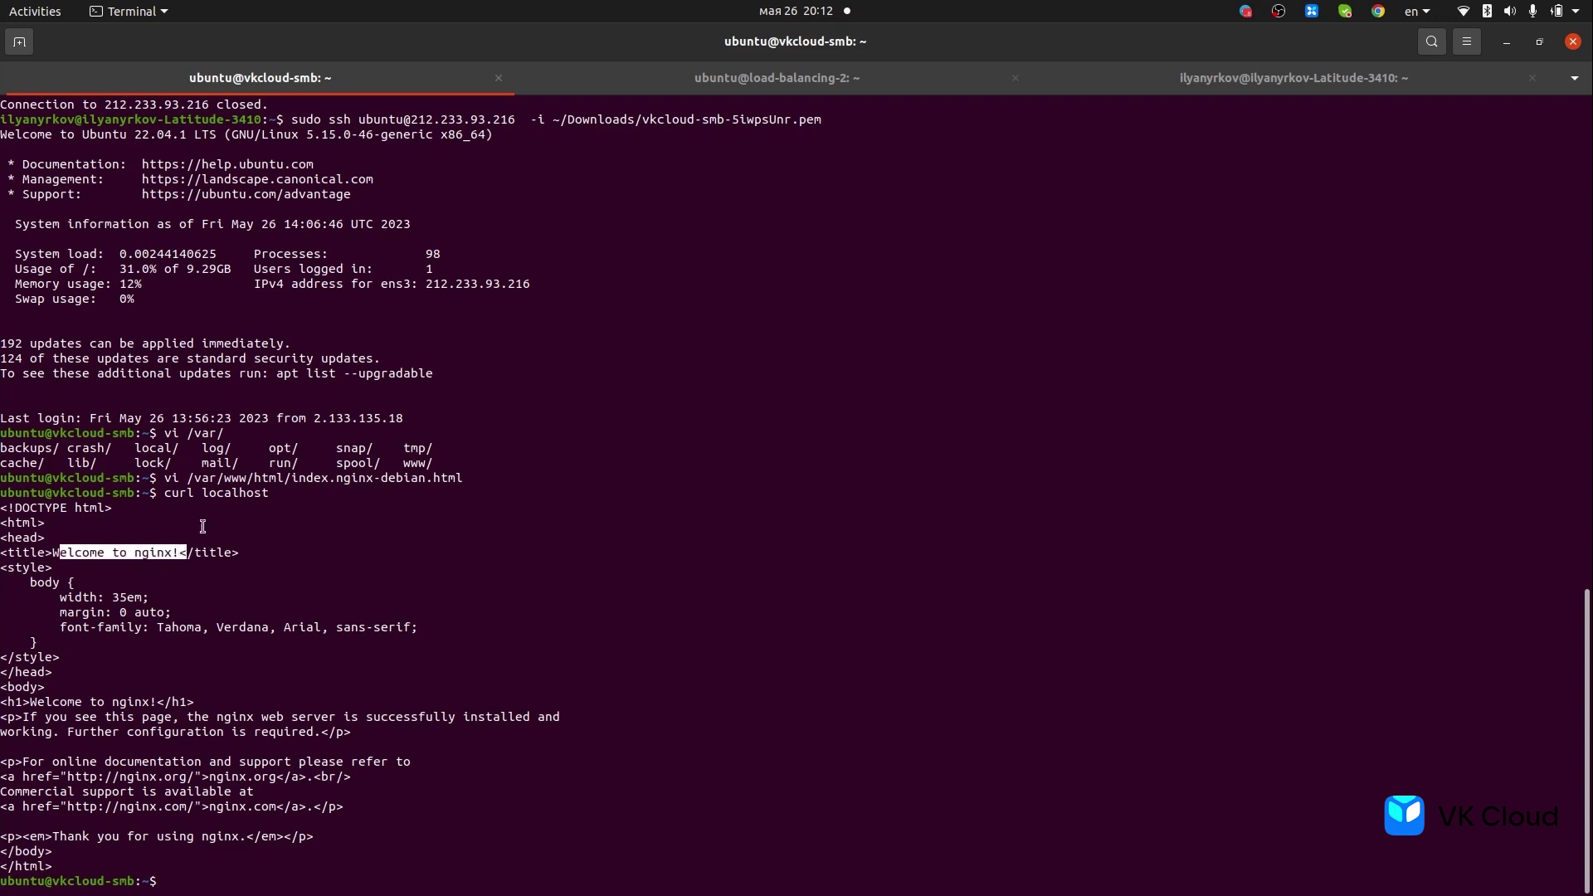
- Rerun curl localhost on load-balancing-2, getting 'Welcome to lb 1', then return to Chrome
left_click(693, 83)
scroll(597, 604, "down", 3)
key("Up")
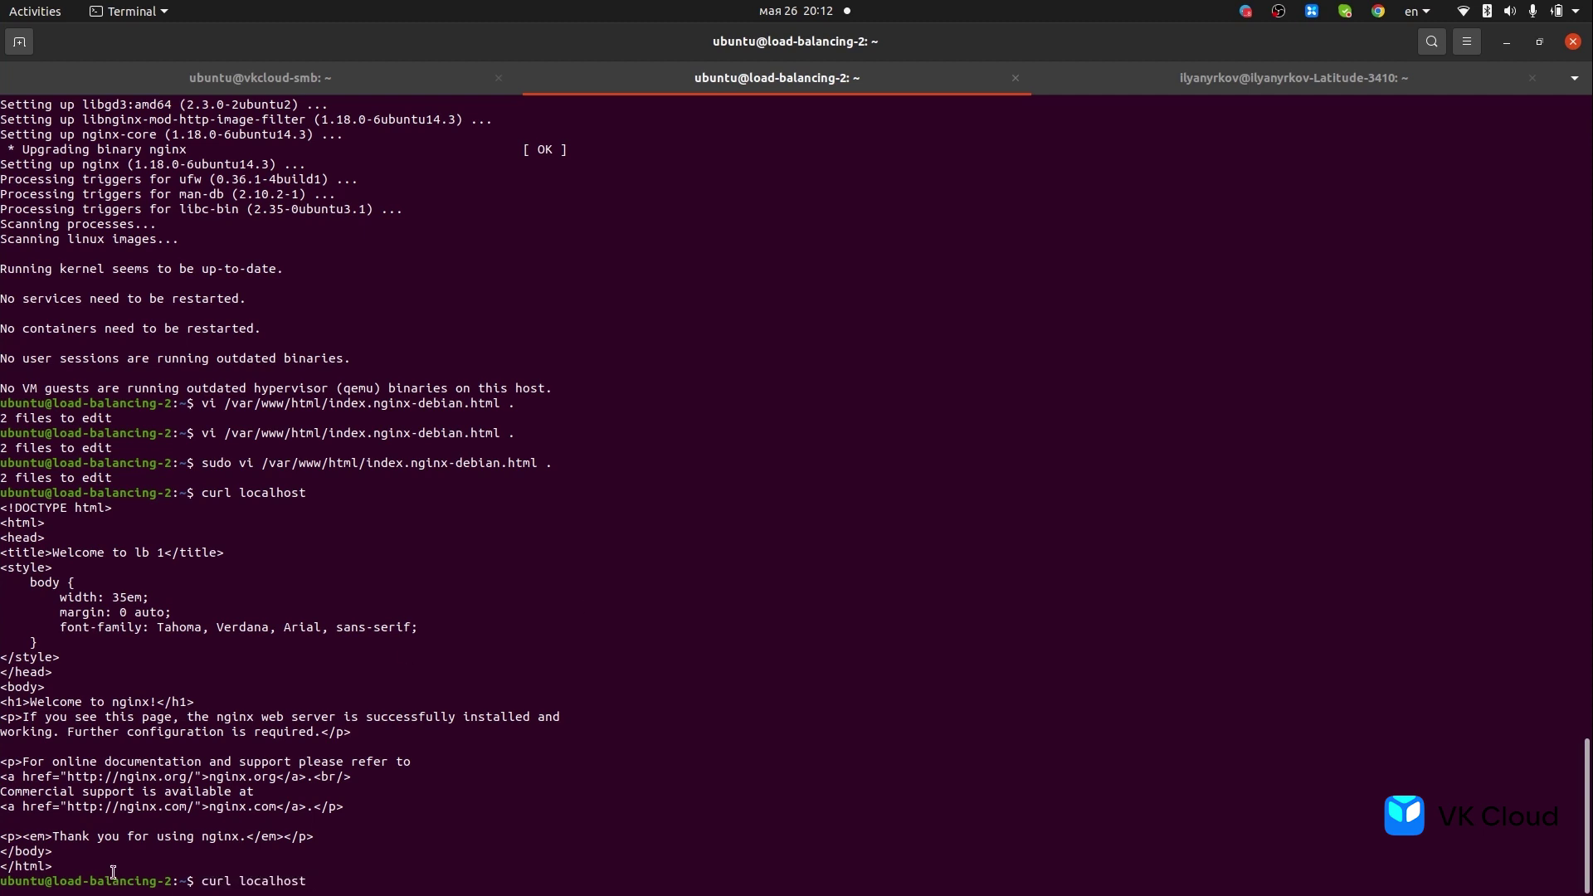
double_click(113, 874)
left_click(93, 881)
left_click_drag(53, 881, 172, 877)
left_click(263, 88)
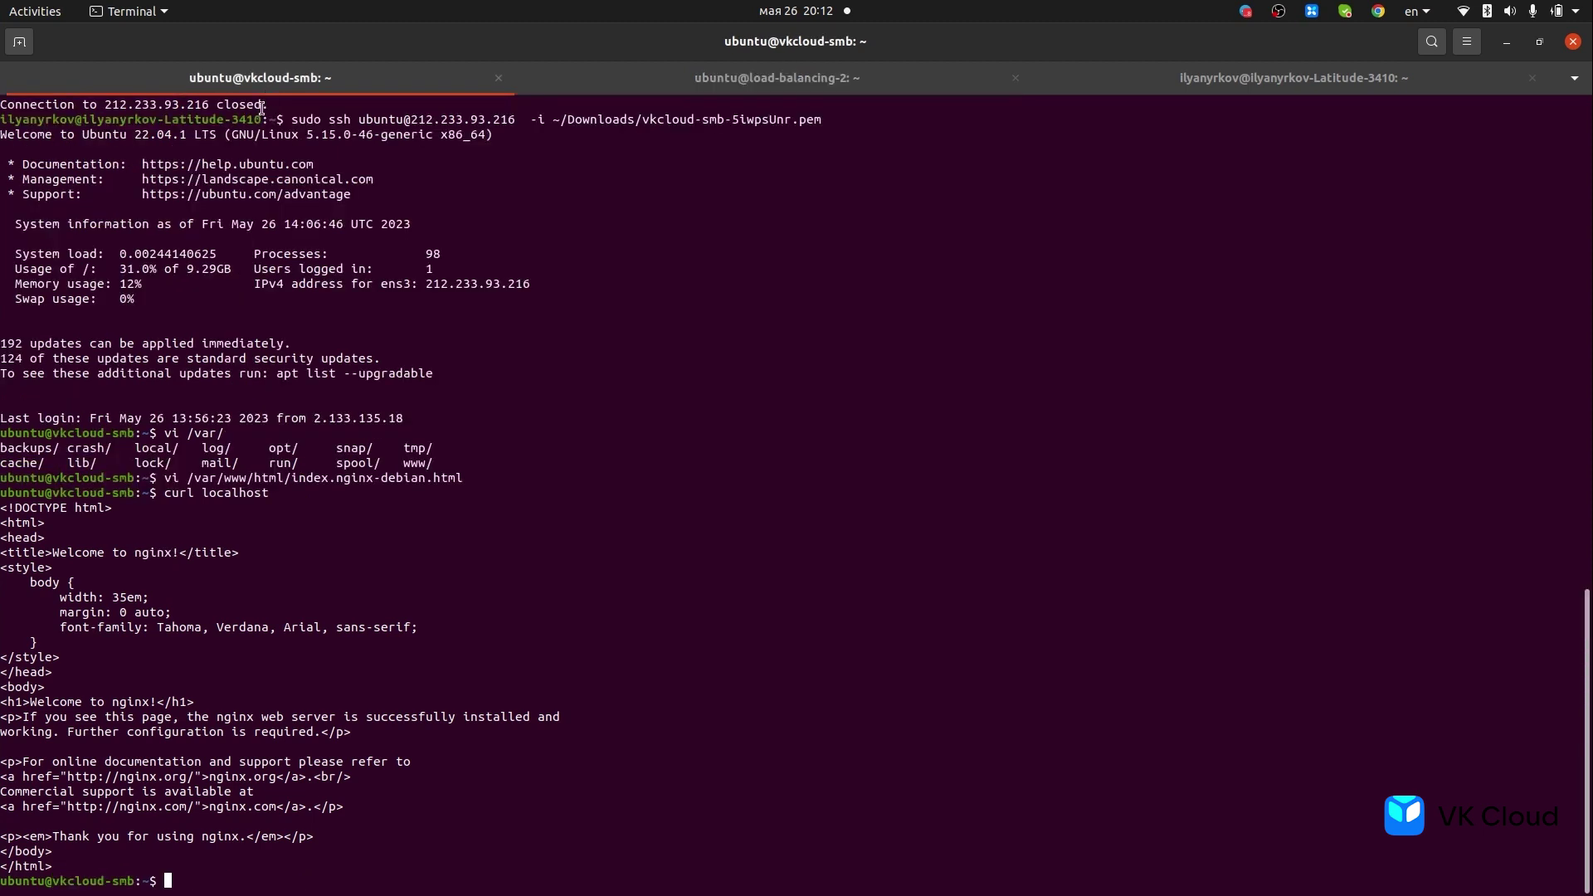
left_click(683, 88)
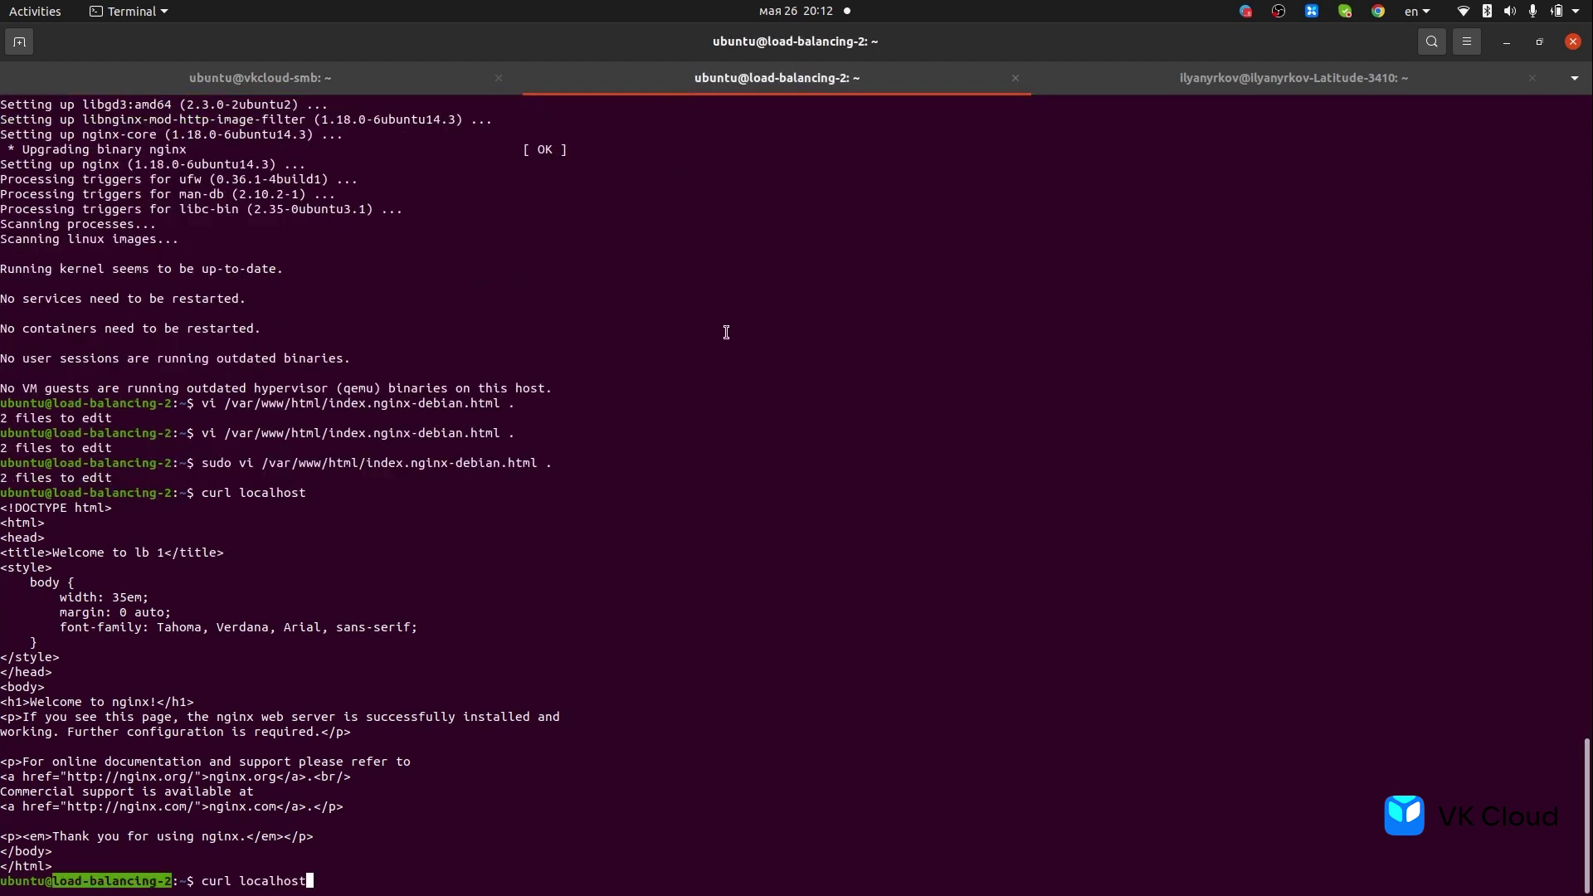
key("Return")
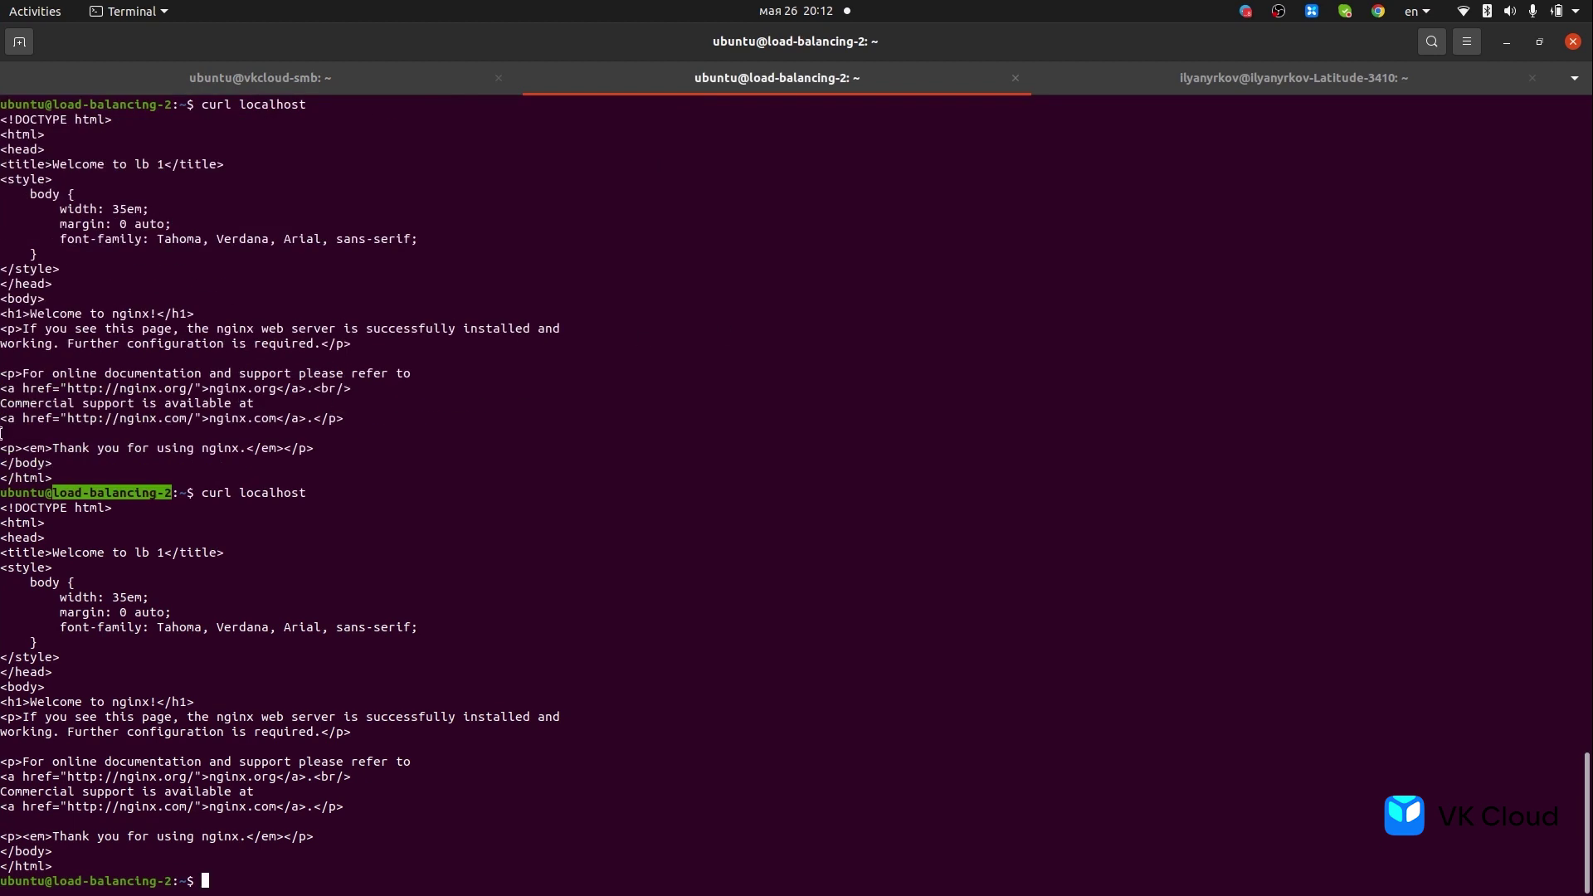
left_click(30, 413)
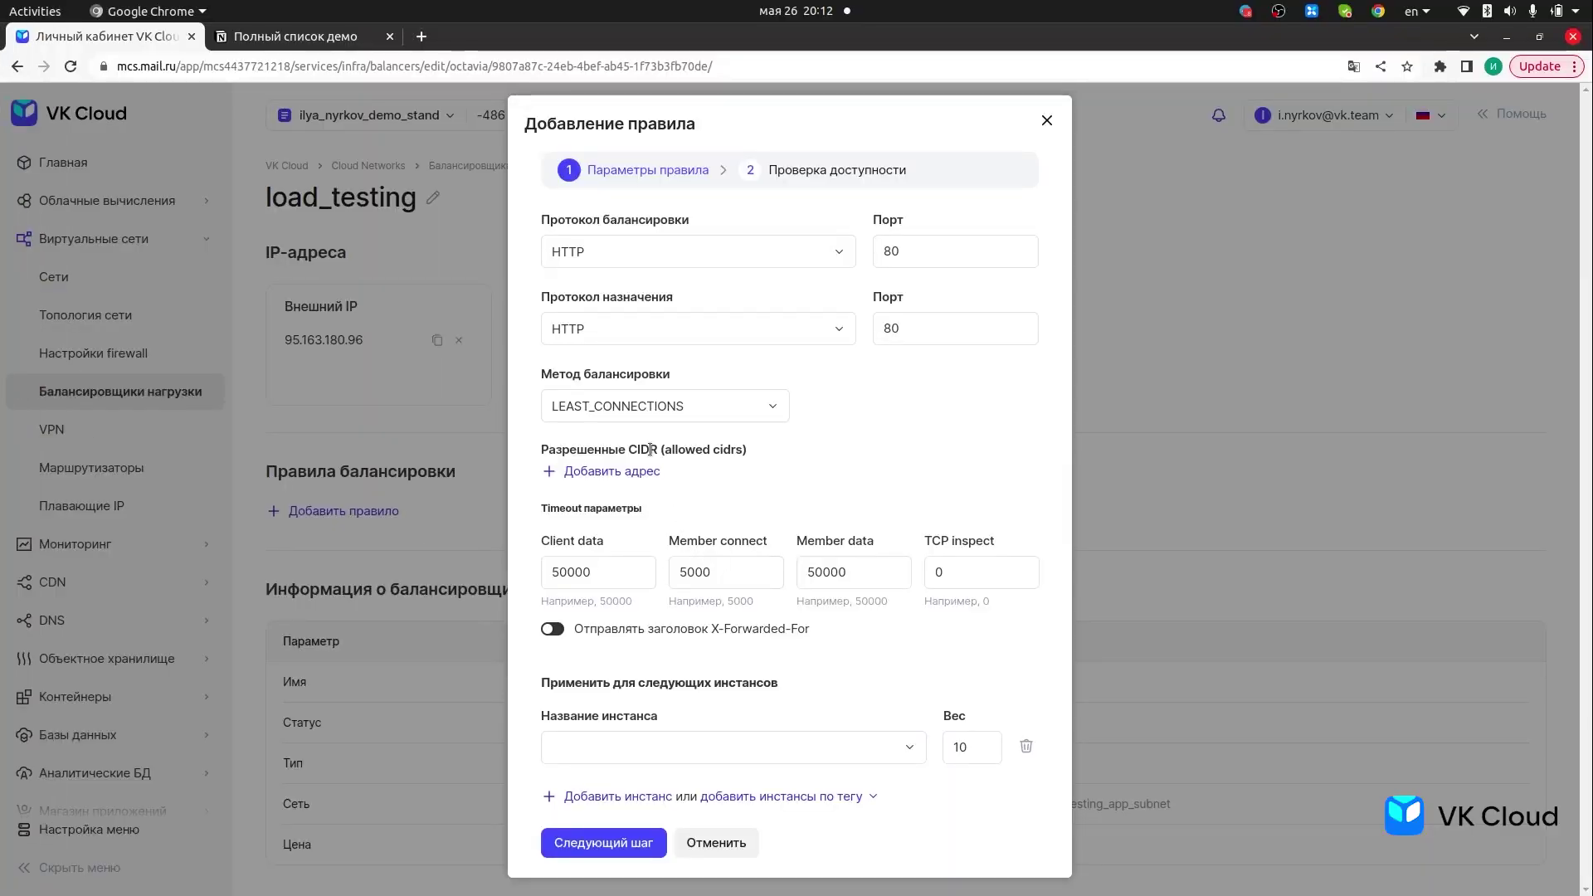
- Select vkcloud_smb (10.0.12.19) as the rule's backend instance
left_click(700, 746)
scroll(643, 590, "down", 2)
scroll(635, 531, "down", 4)
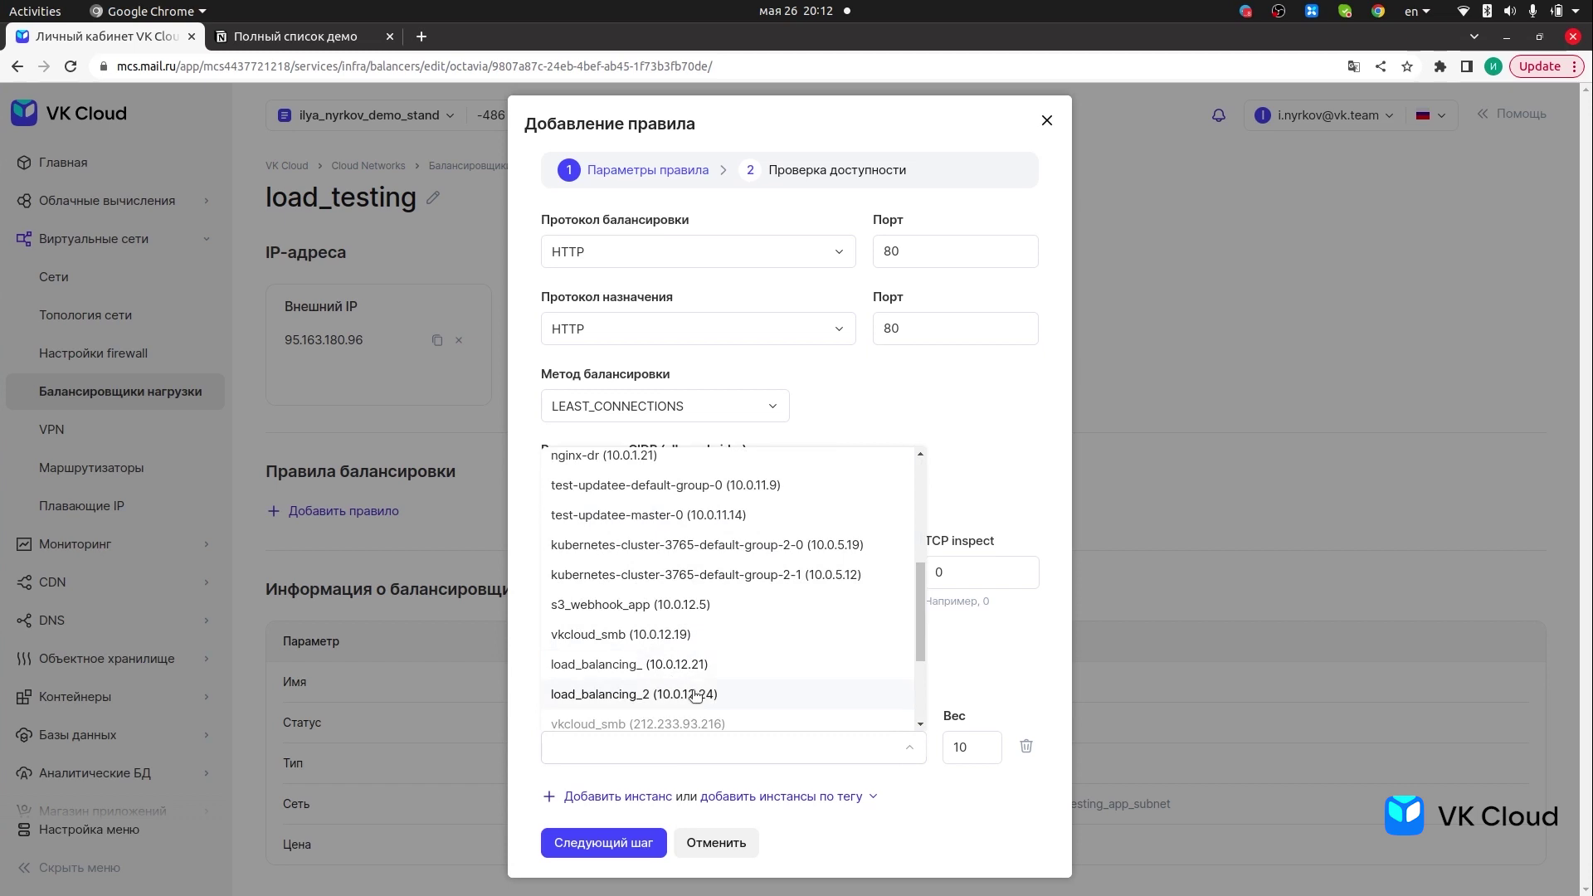
left_click(665, 637)
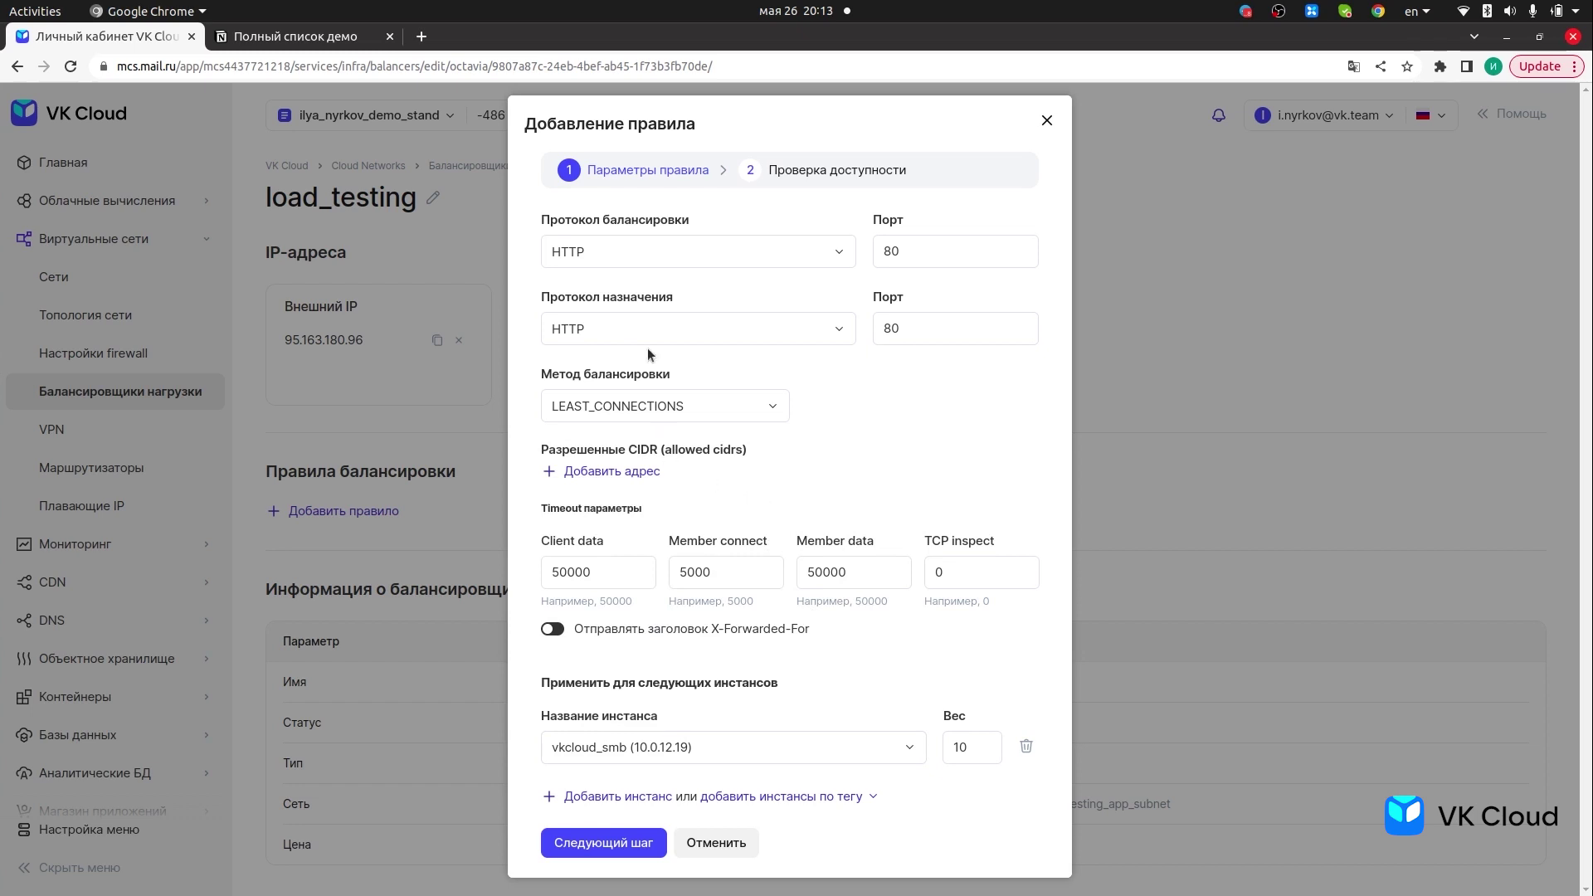
- Keep HTTP on port 80 and switch the balancing method to ROUND_ROBIN
left_click(645, 255)
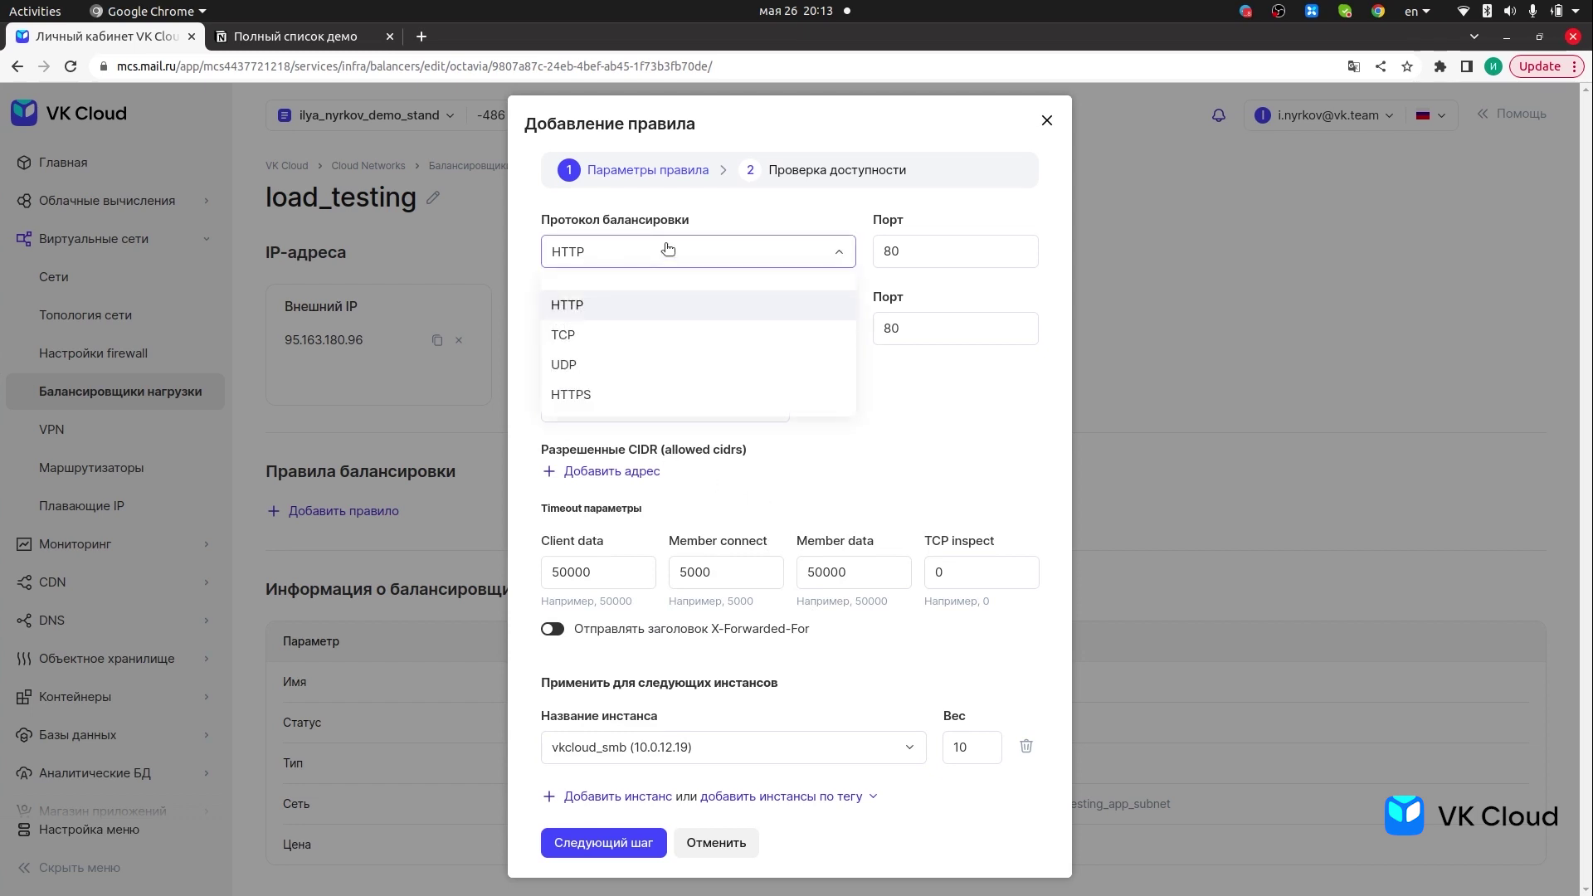
left_click(699, 234)
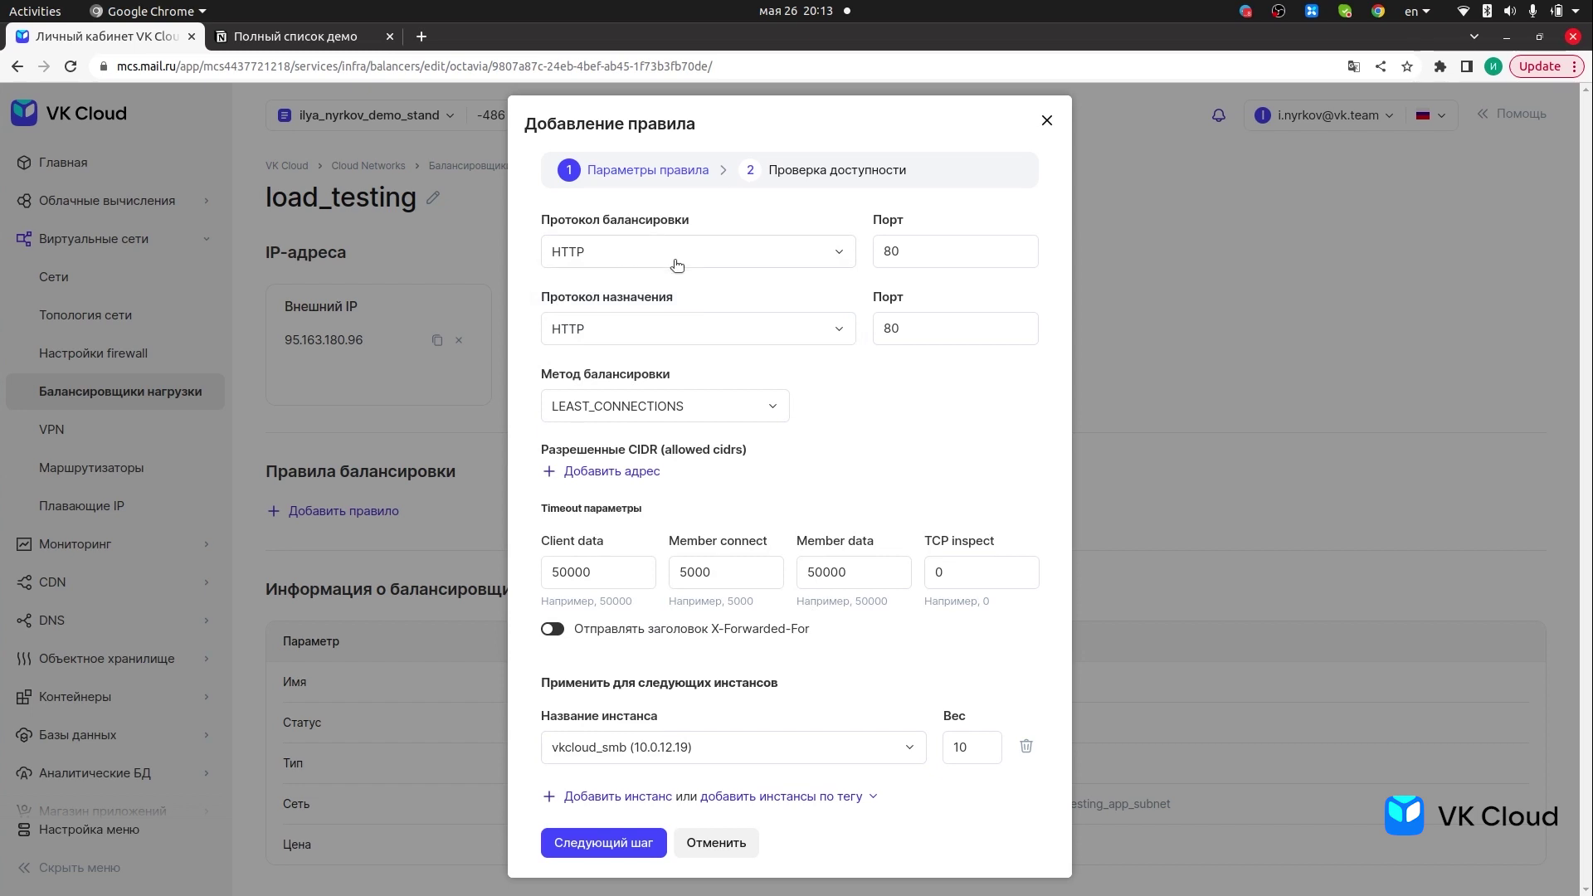
left_click(774, 252)
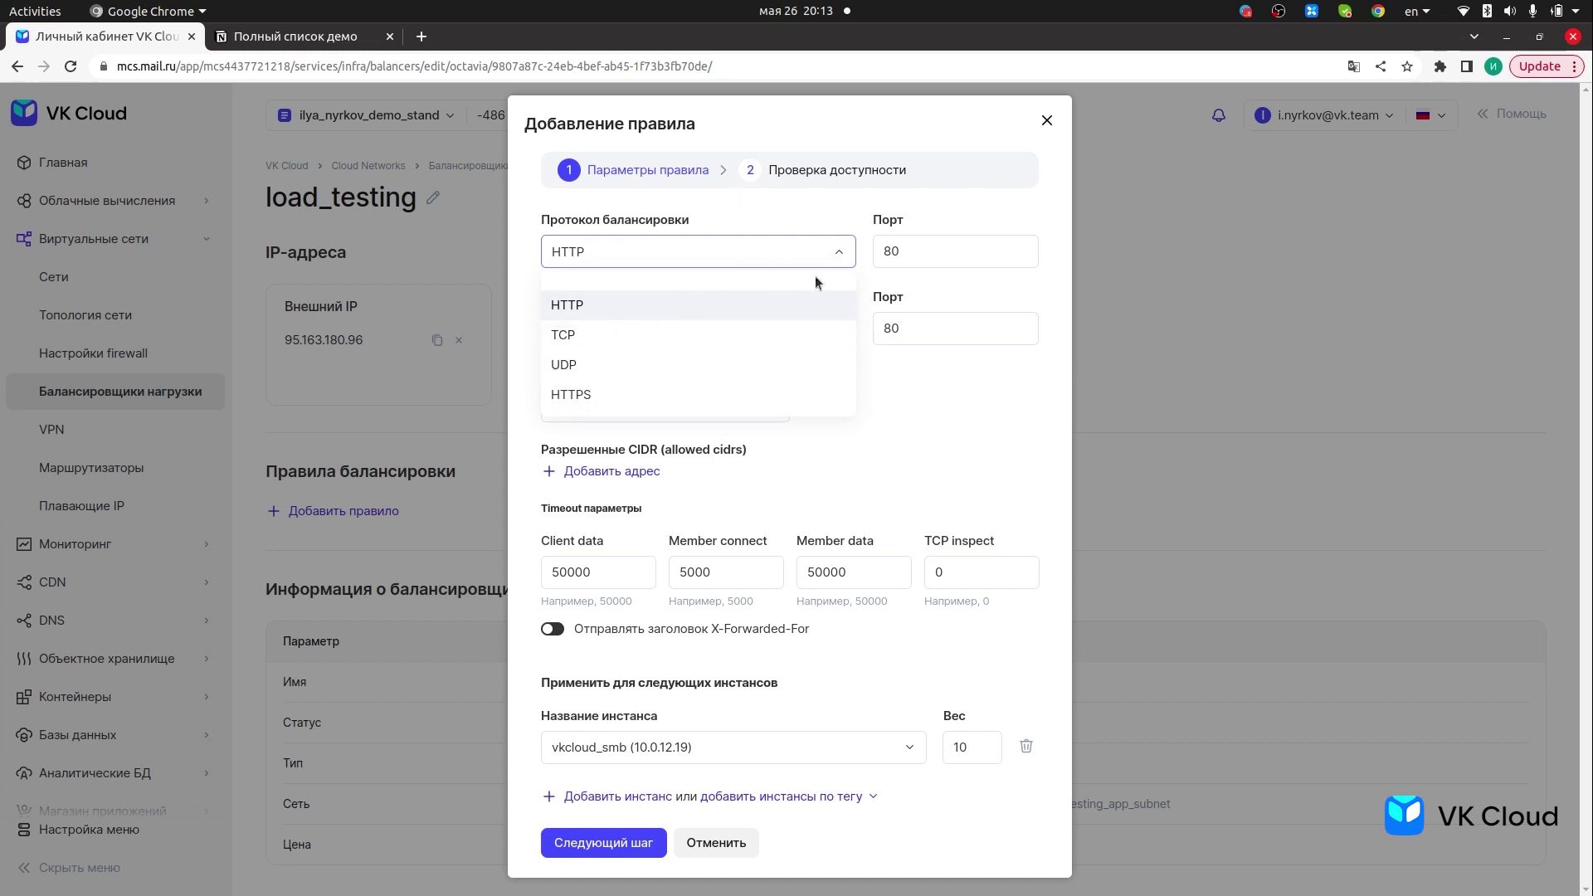
left_click(850, 215)
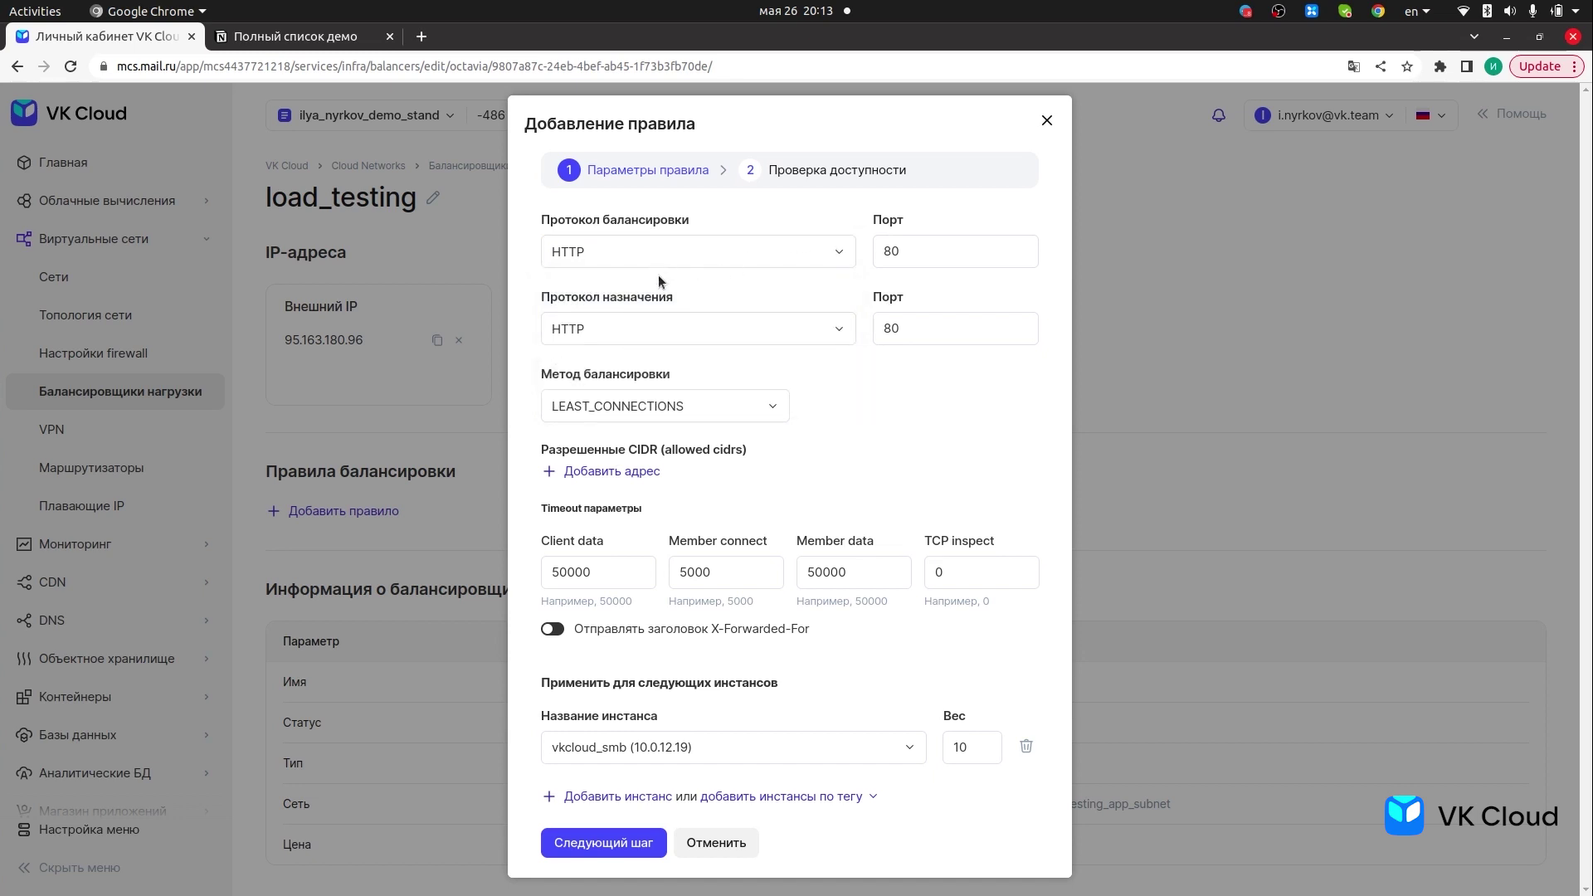
left_click(908, 329)
left_click(703, 404)
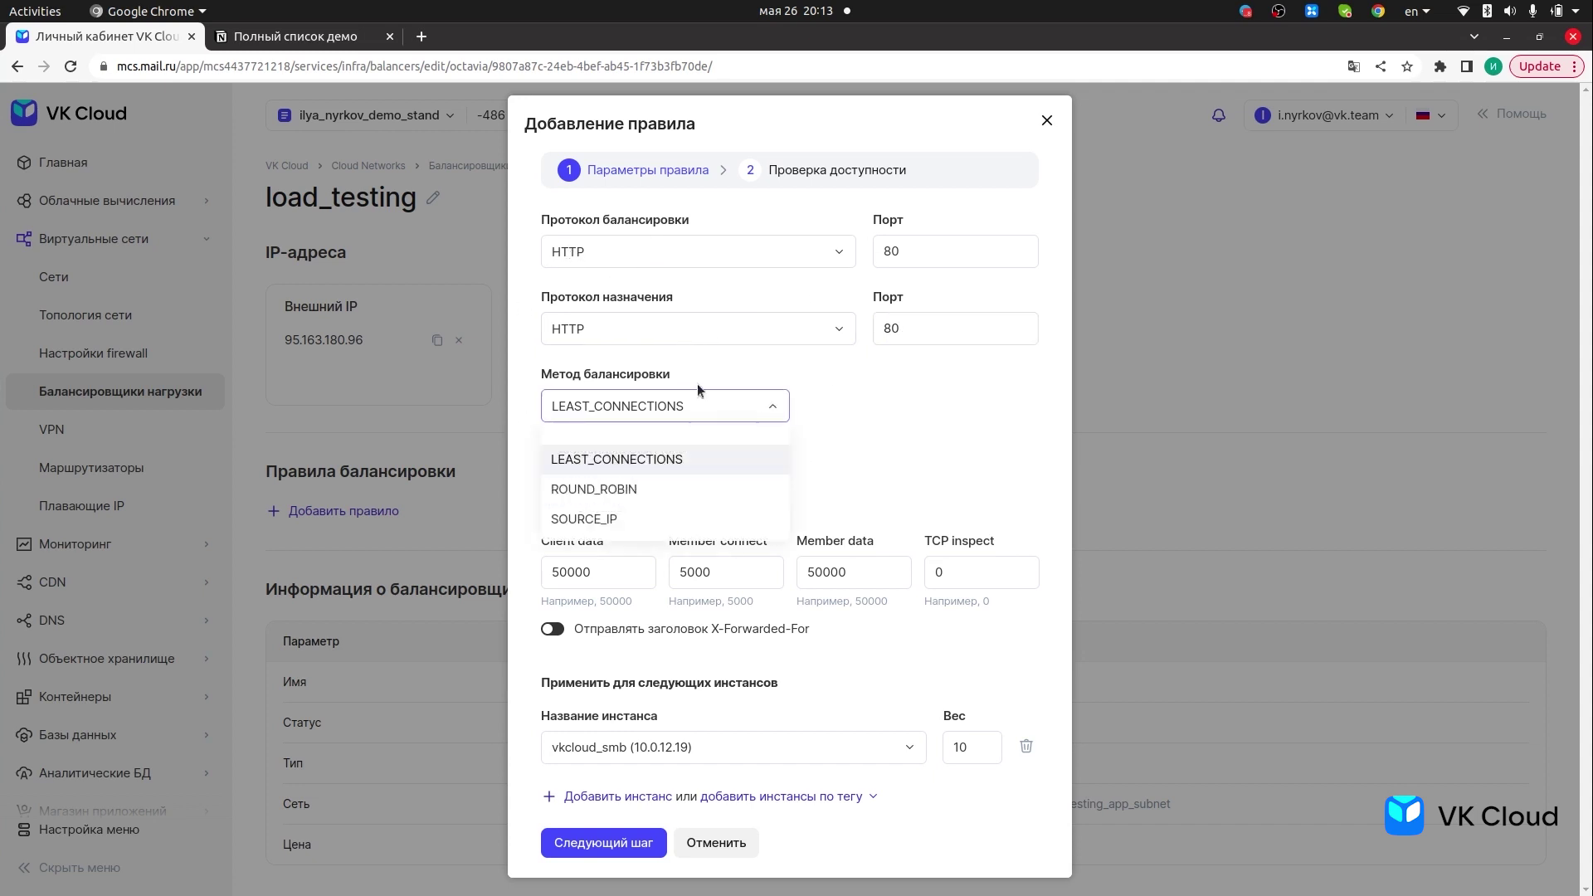
left_click(636, 491)
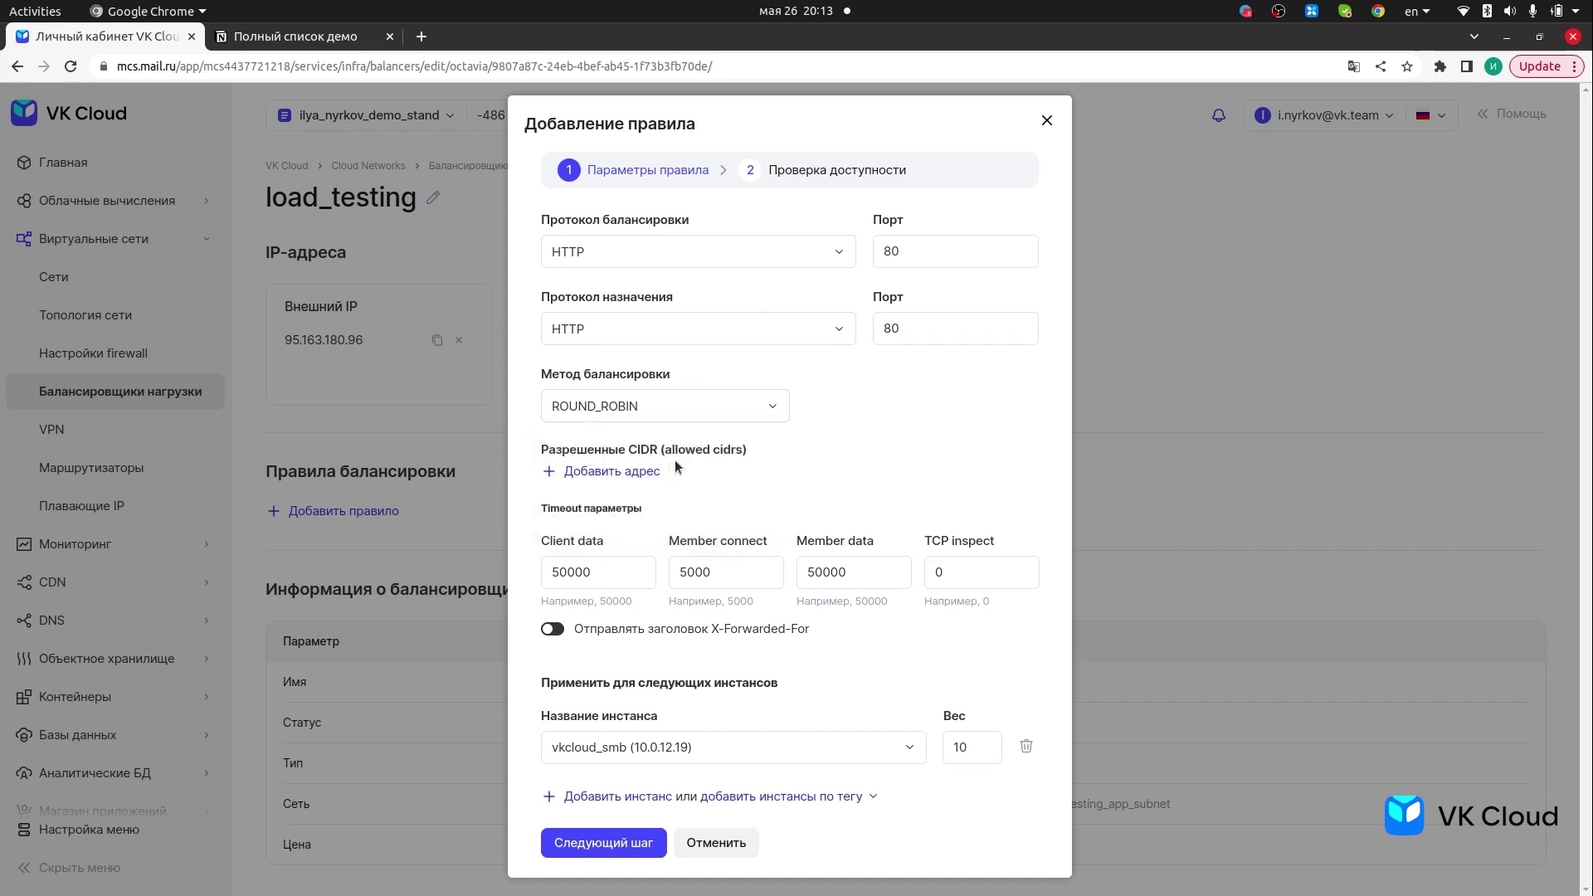
left_click(618, 471)
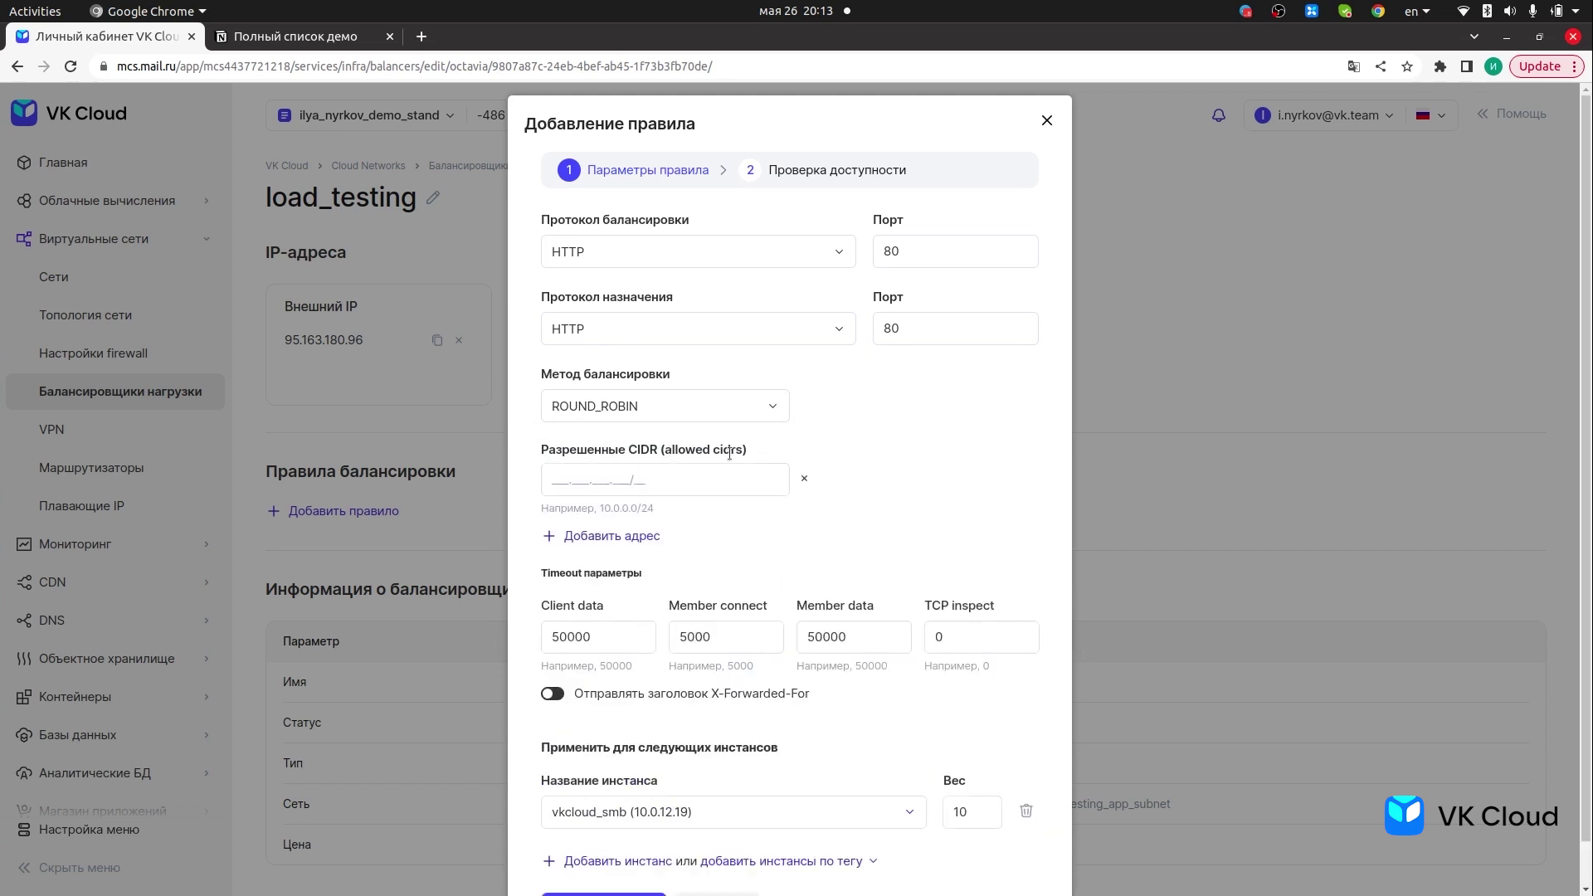
left_click(804, 481)
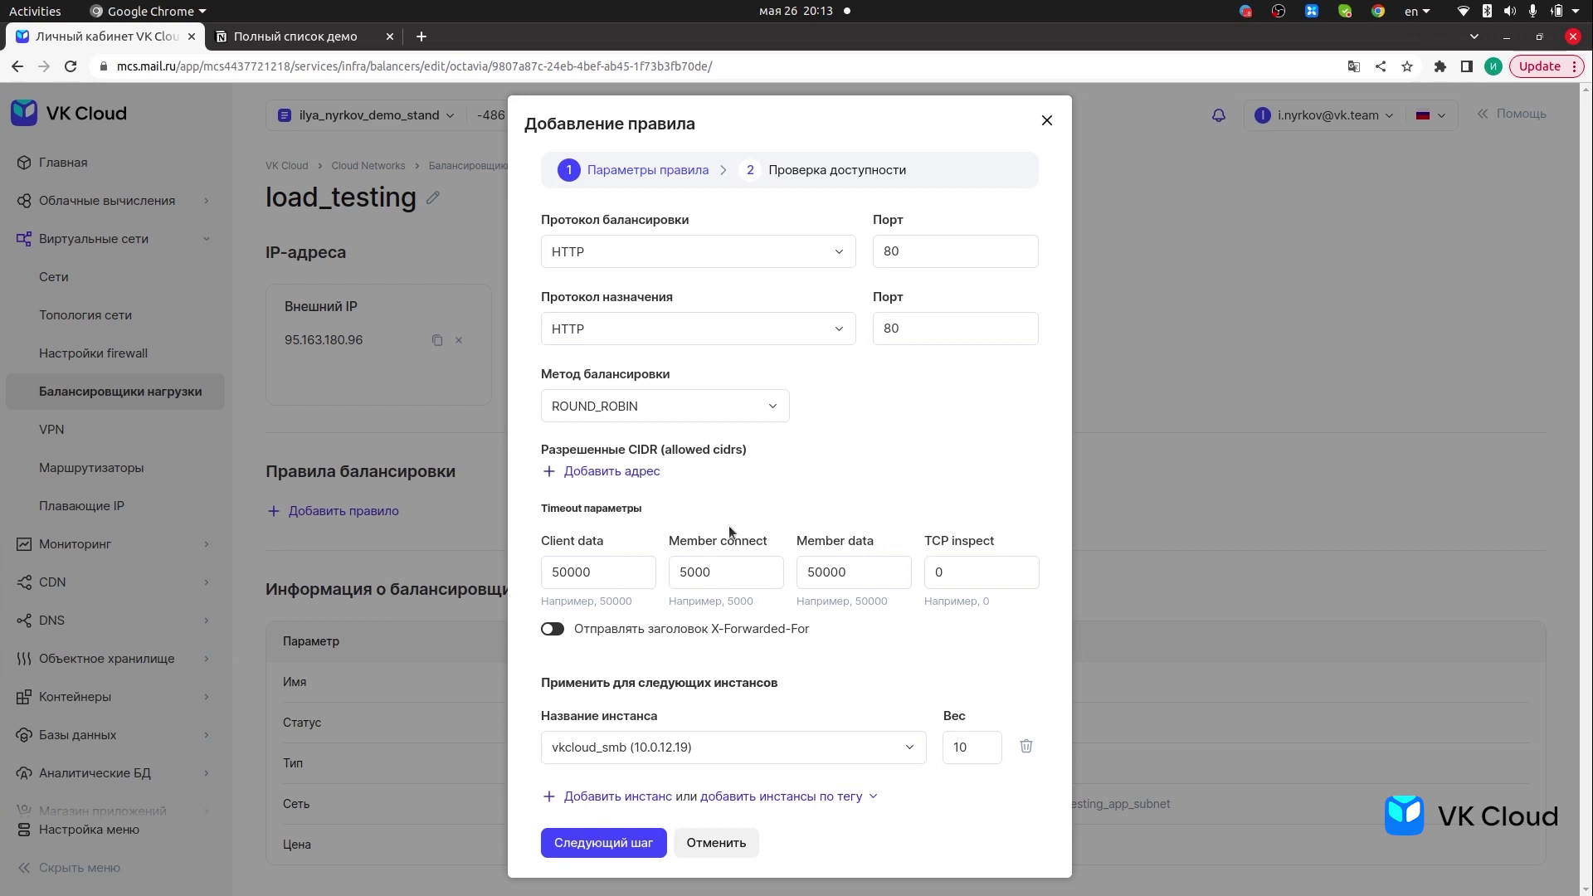
left_click(639, 574)
- Add a second backend instance row, first picking load_balancing_ (10.0.12.21)
left_click(884, 738)
left_click(953, 746)
left_click(619, 796)
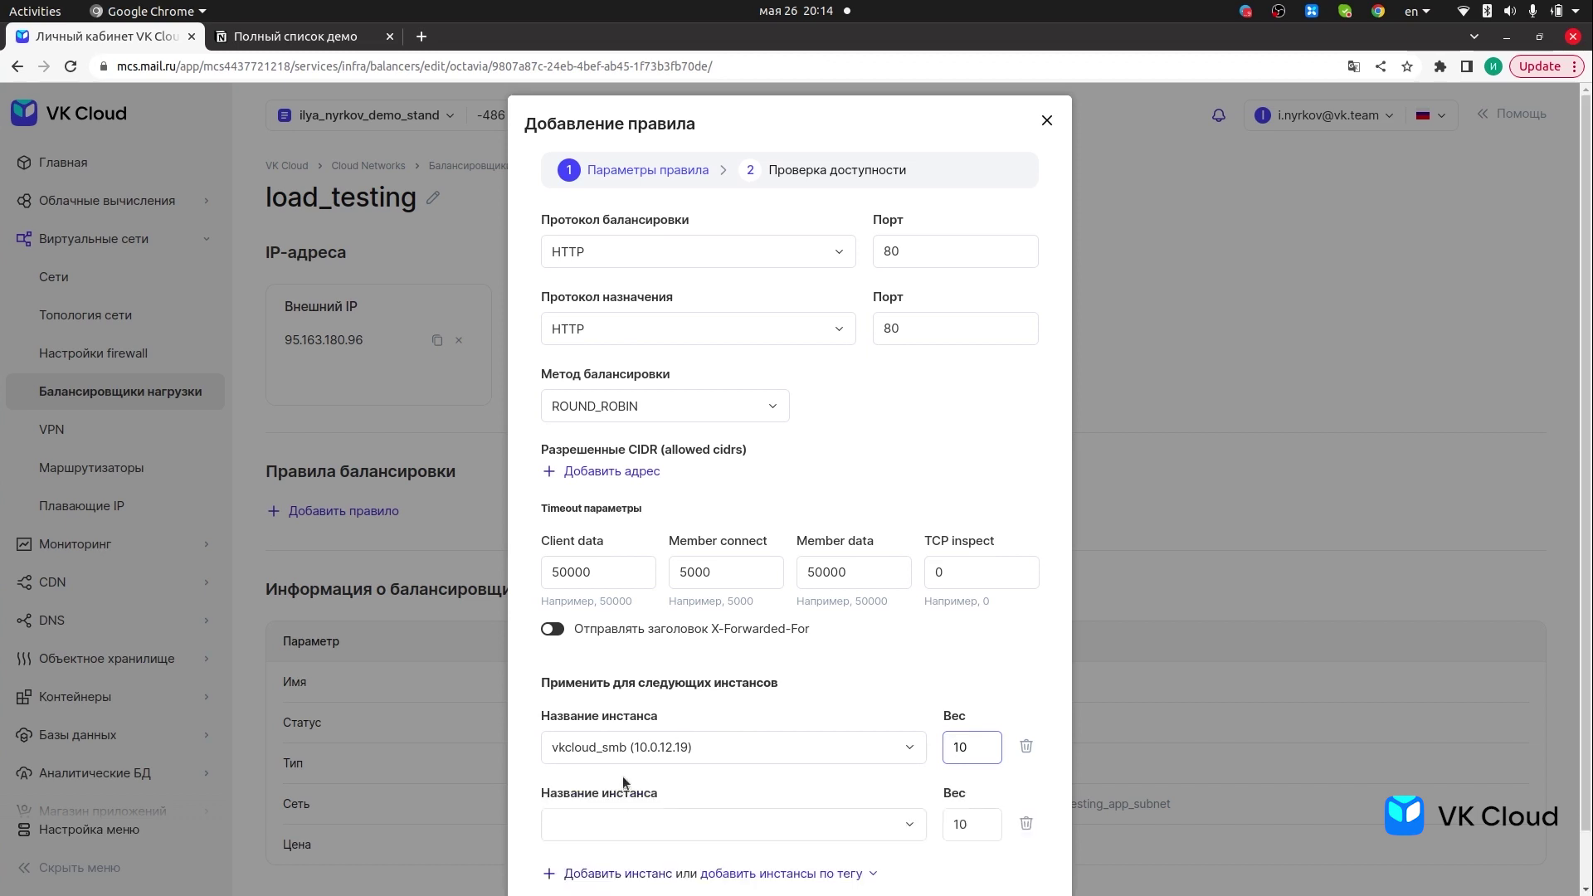
scroll(709, 752, "down", 1)
left_click(762, 770)
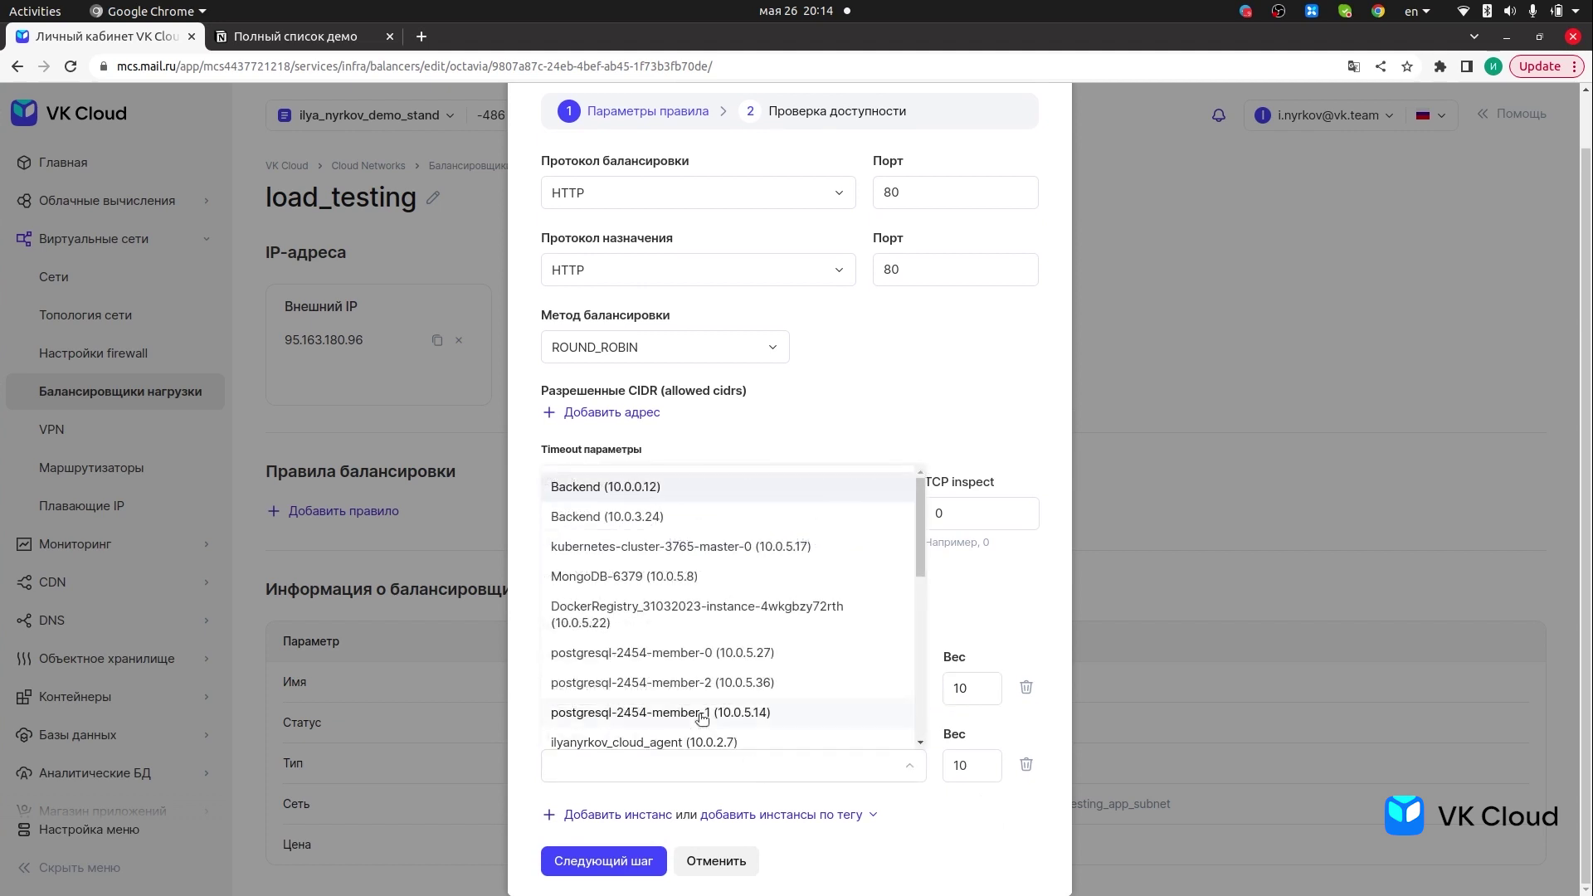
scroll(730, 694, "down", 1)
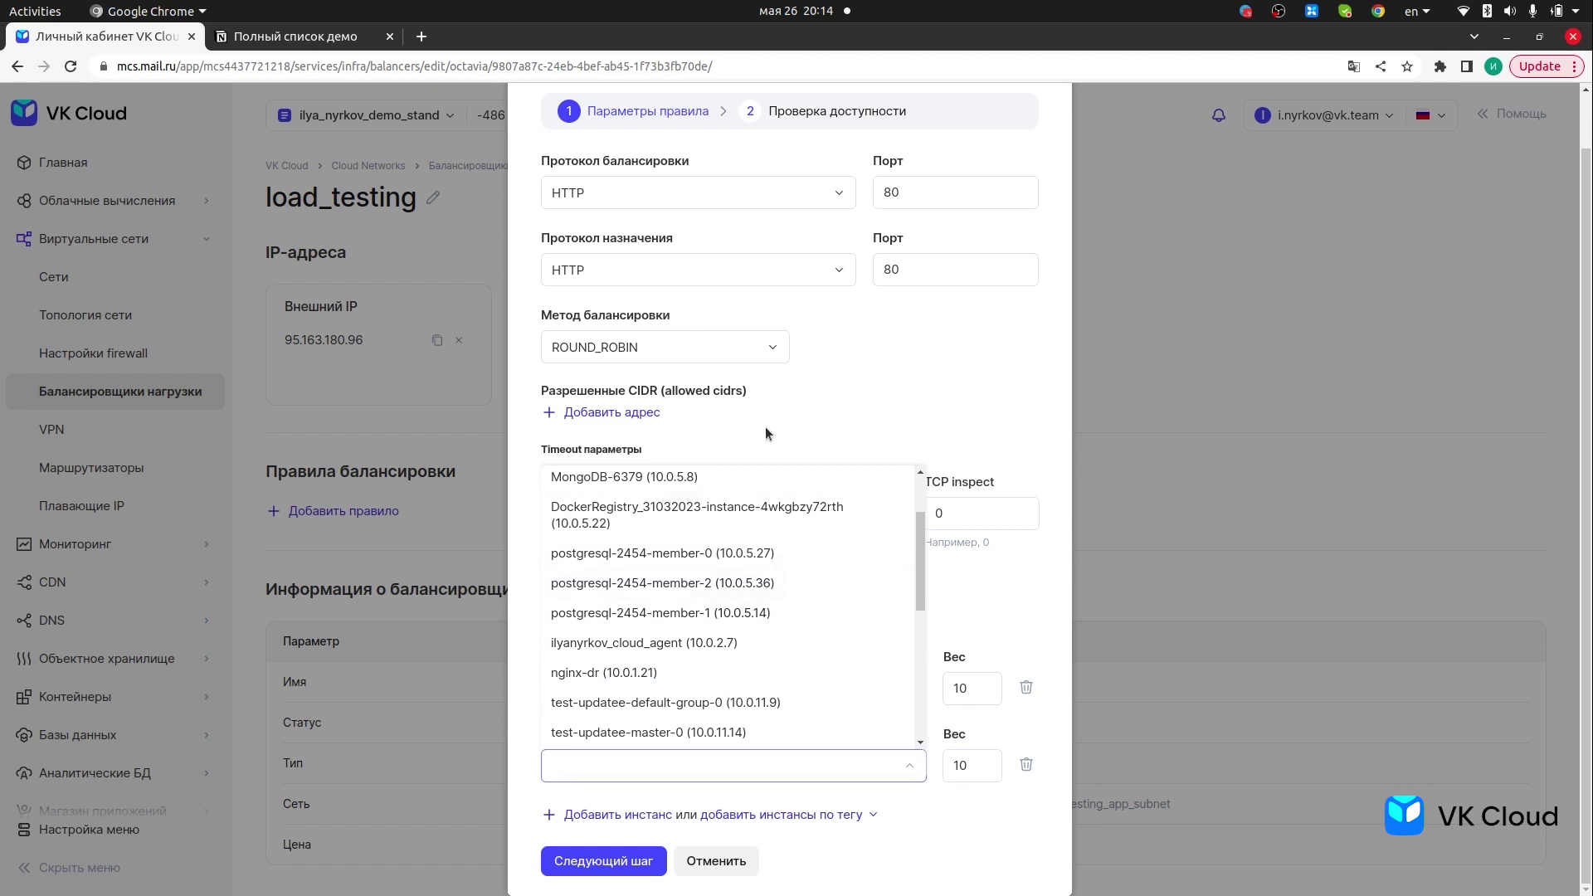
scroll(719, 656, "up", 1)
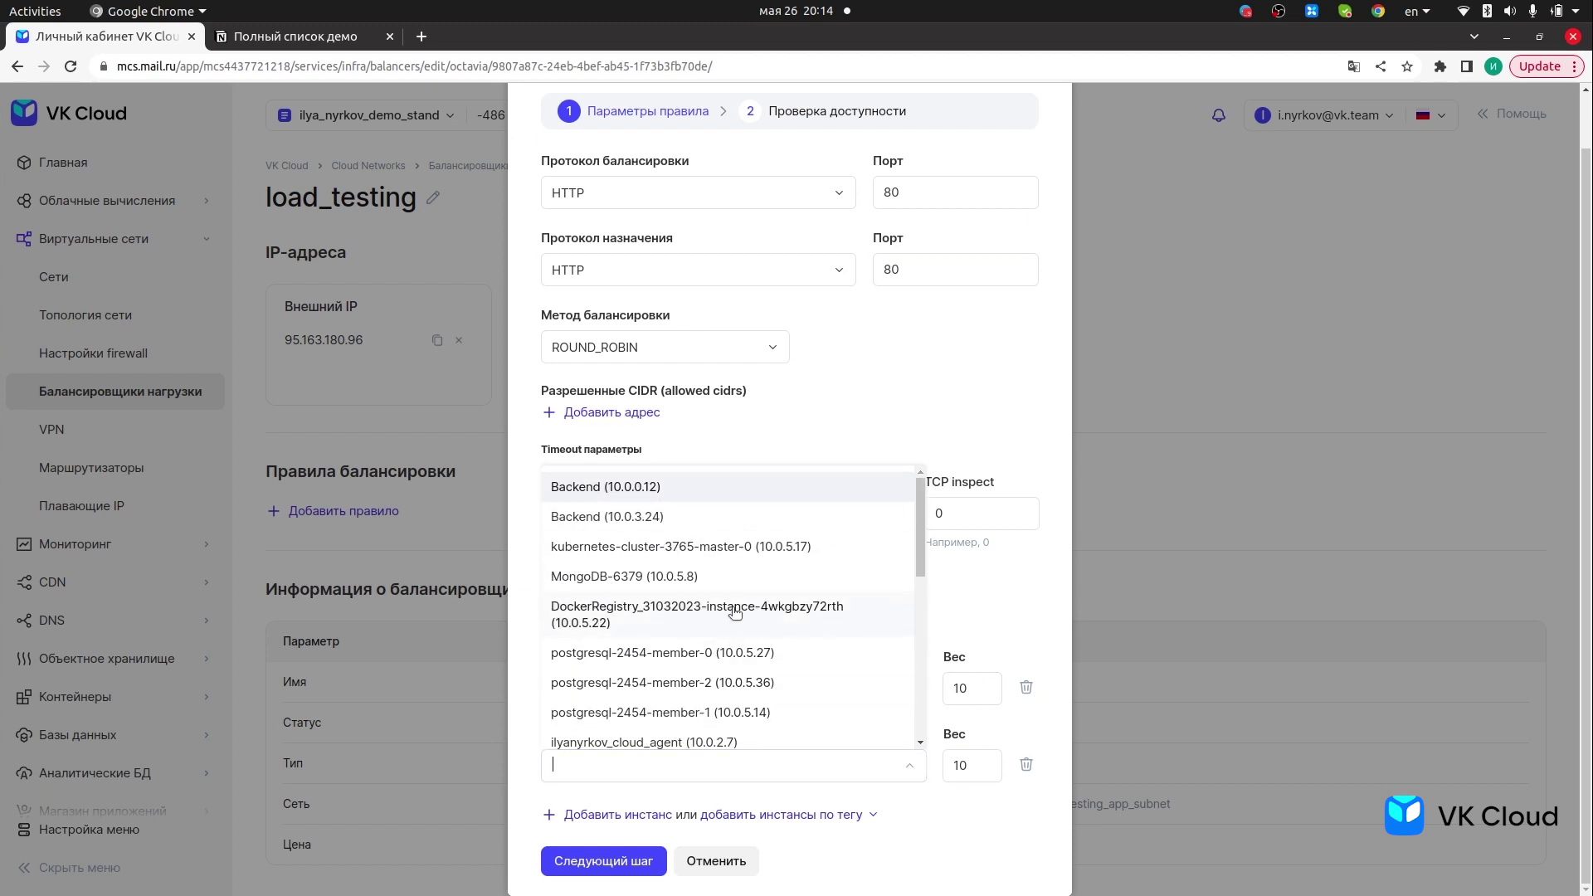
scroll(830, 643, "down", 1)
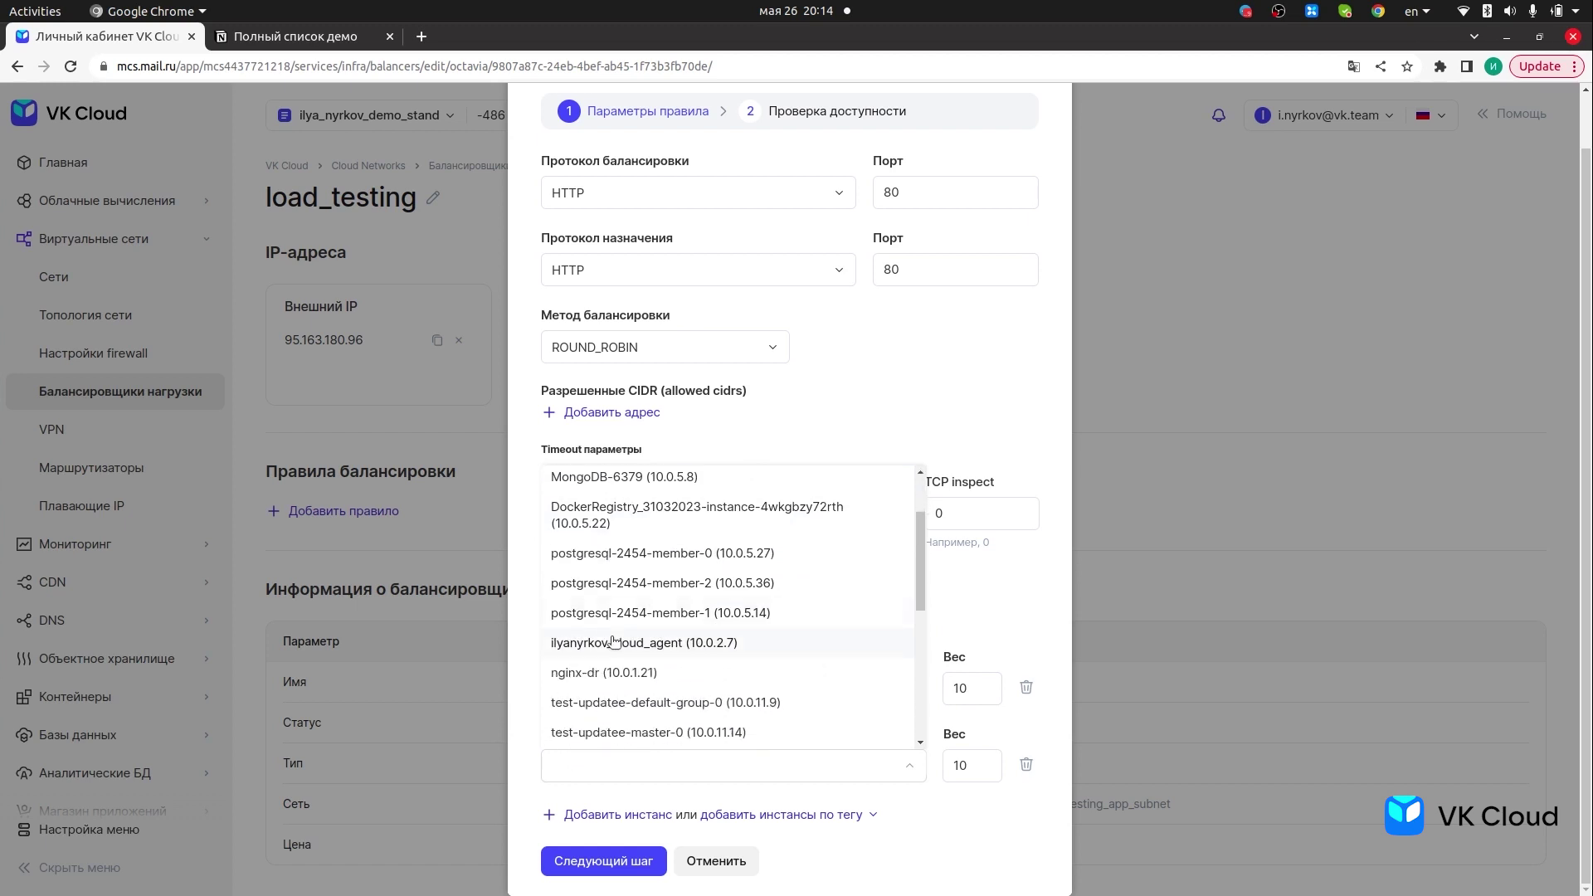
scroll(656, 619, "down", 3)
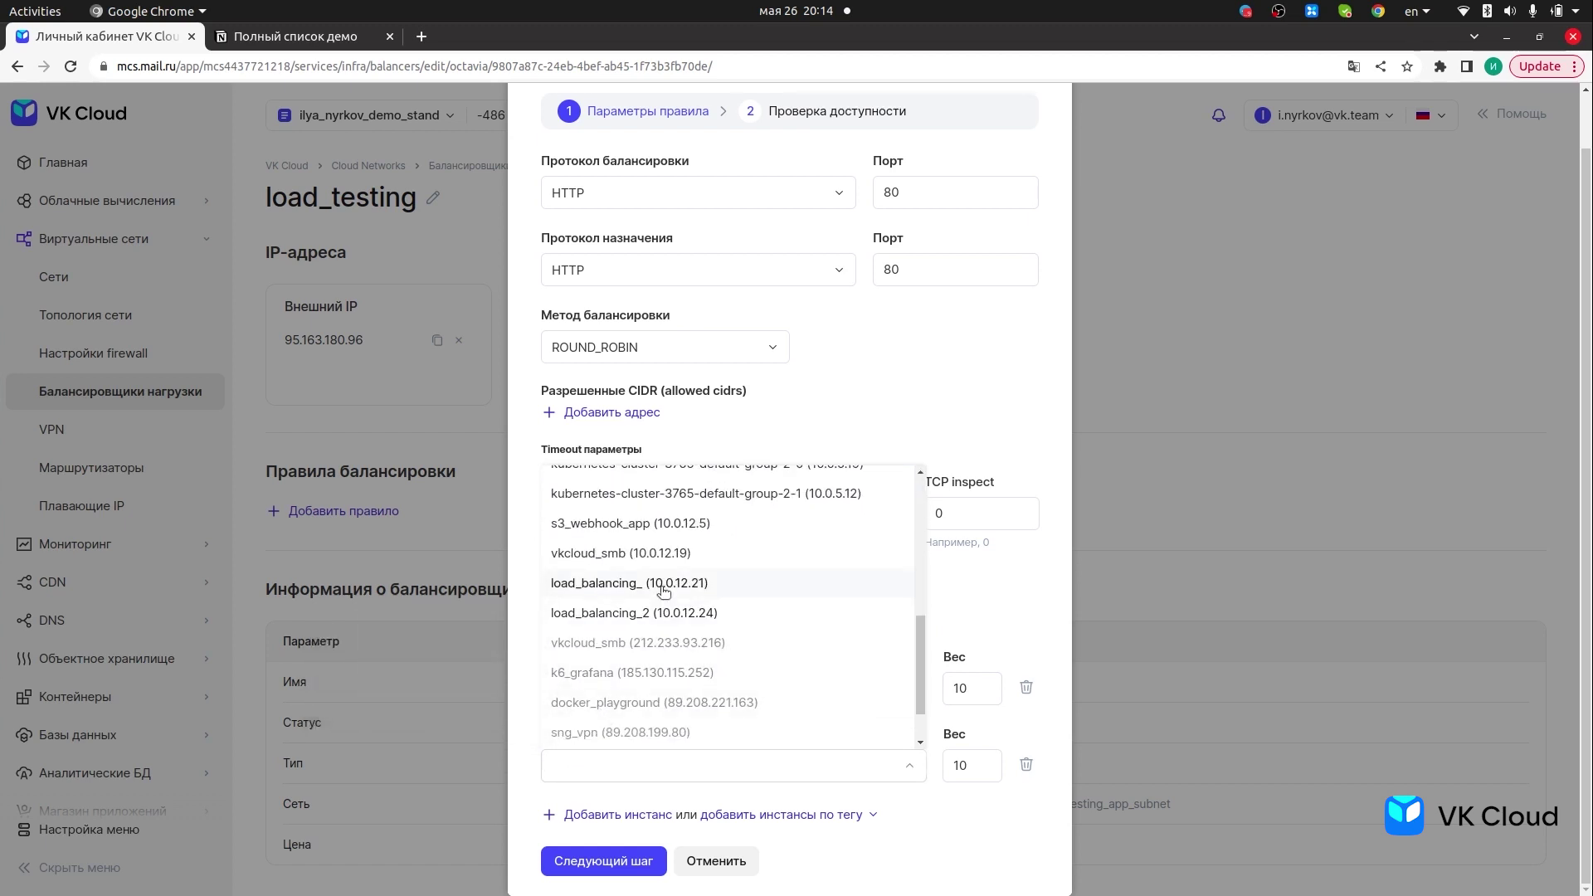
left_click(664, 585)
- Change the second backend to load_balancing_2 (10.0.12.24), weight 10, and continue to availability checks
left_click(29, 351)
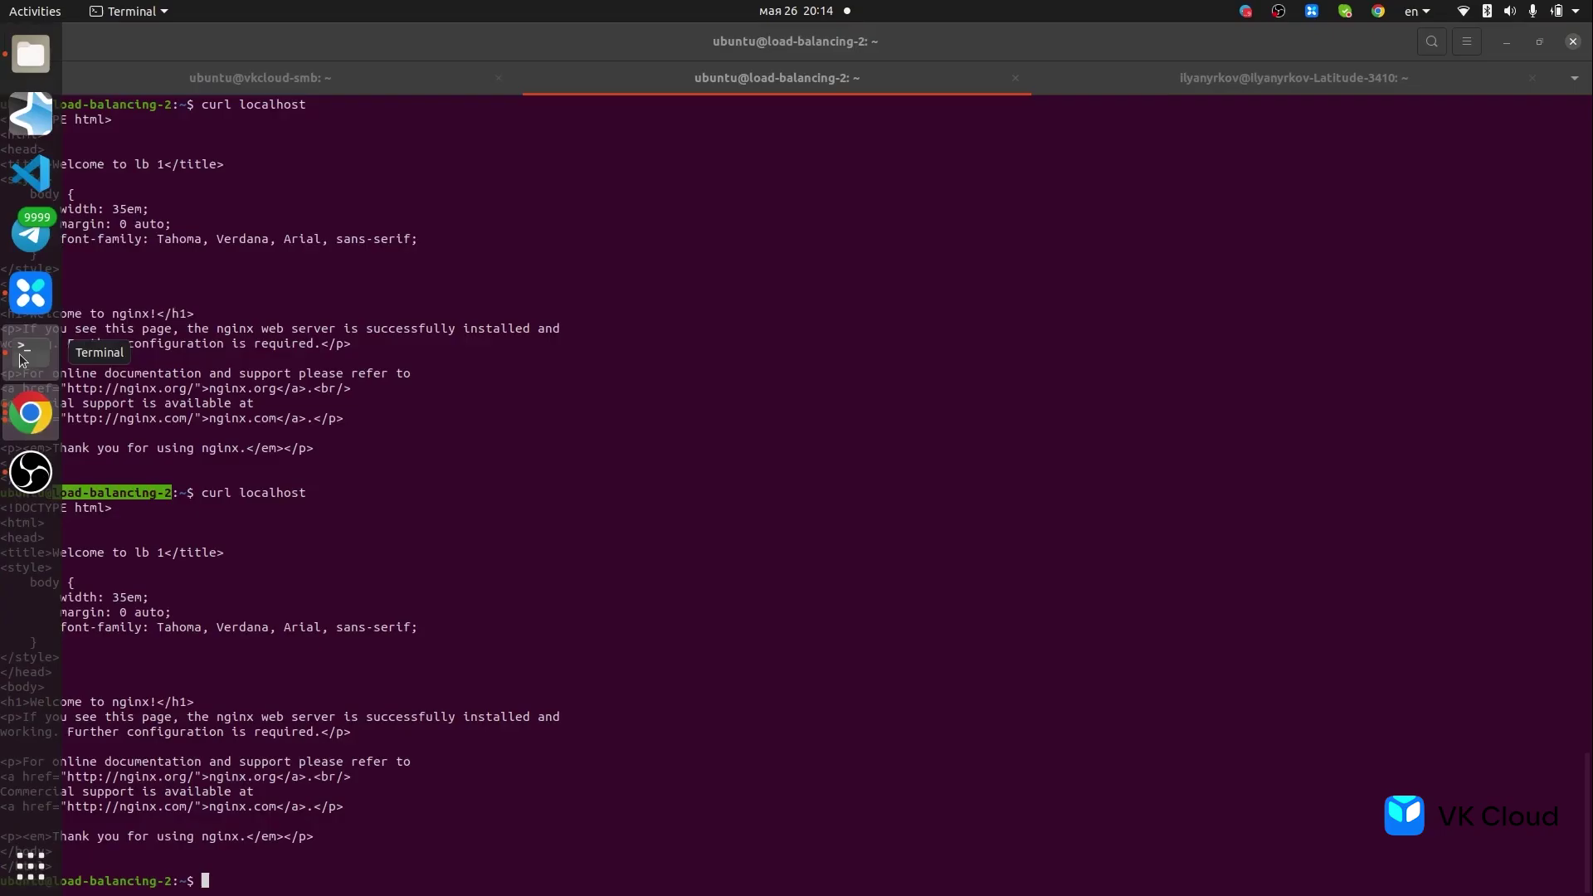
left_click(16, 407)
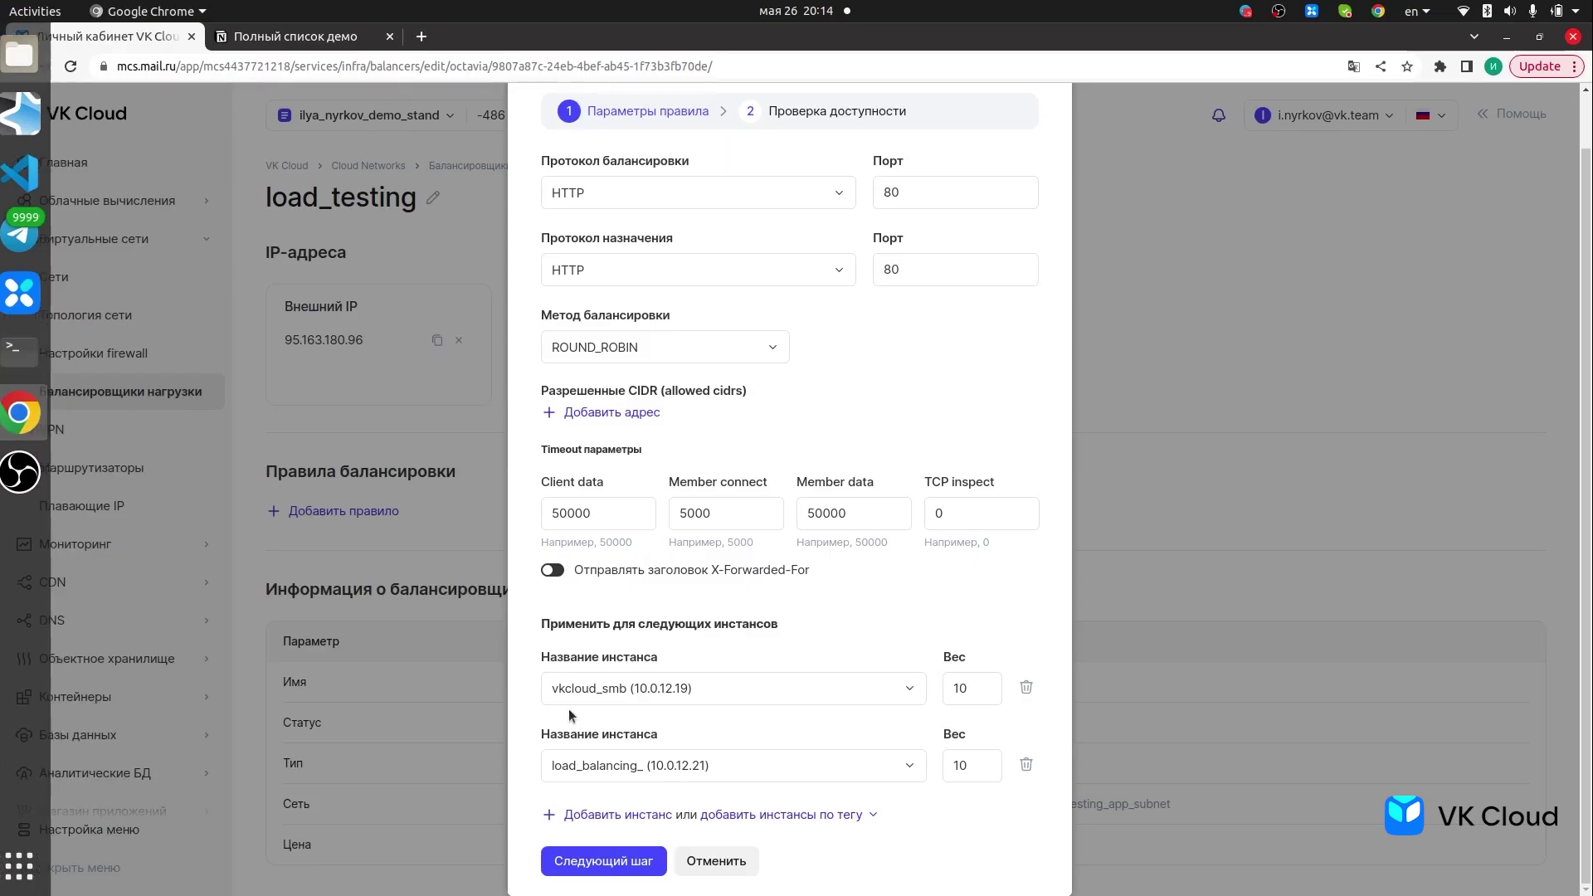
left_click(618, 765)
scroll(639, 730, "down", 2)
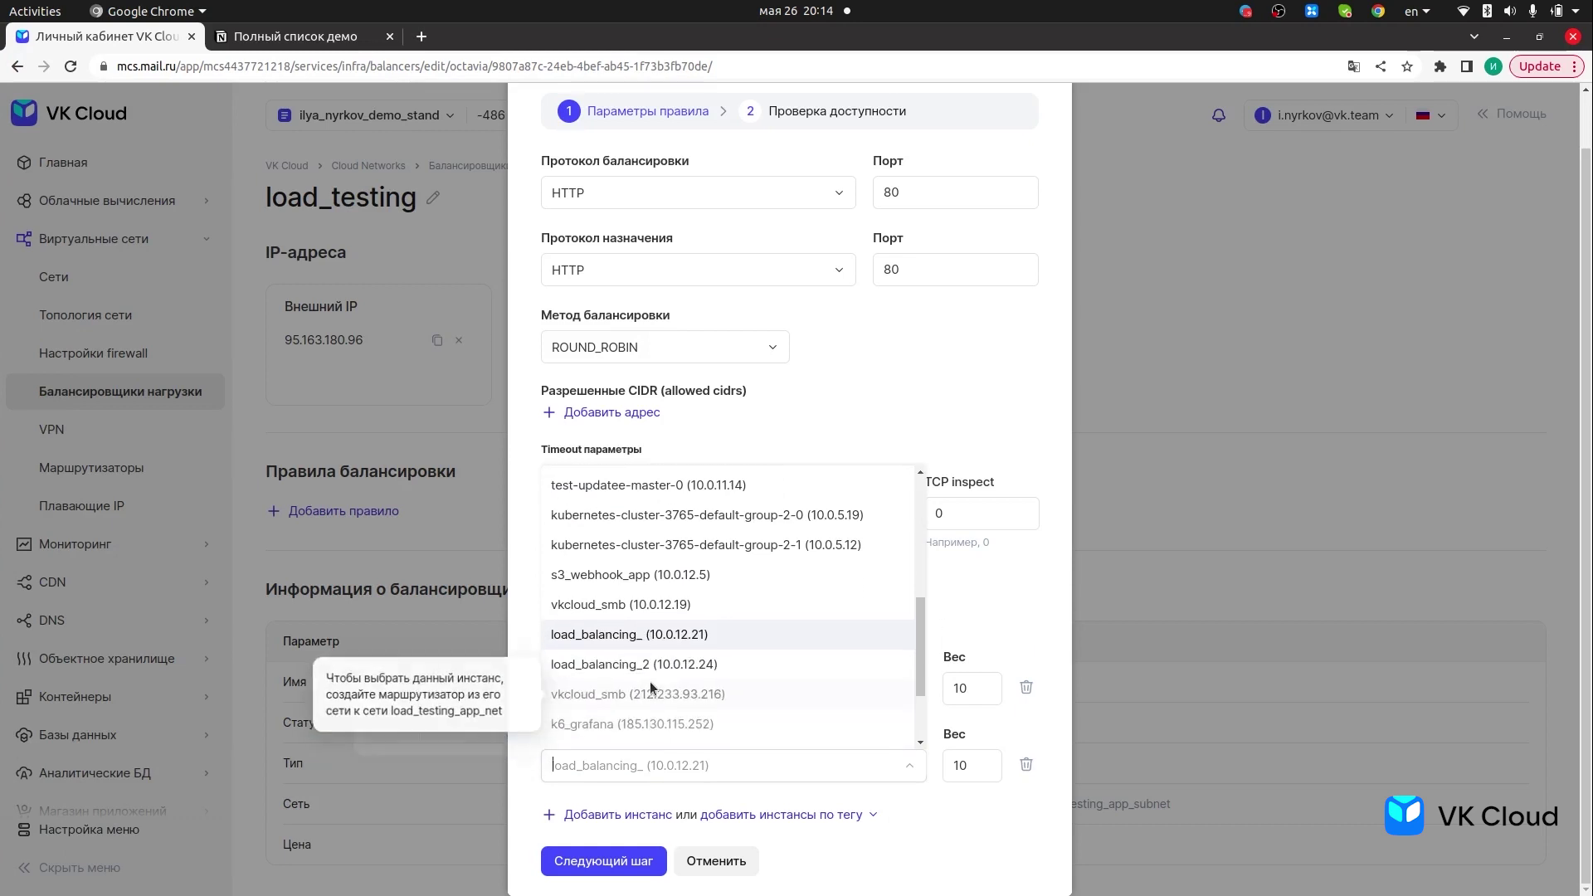
left_click(697, 670)
mouse_move(7, 369)
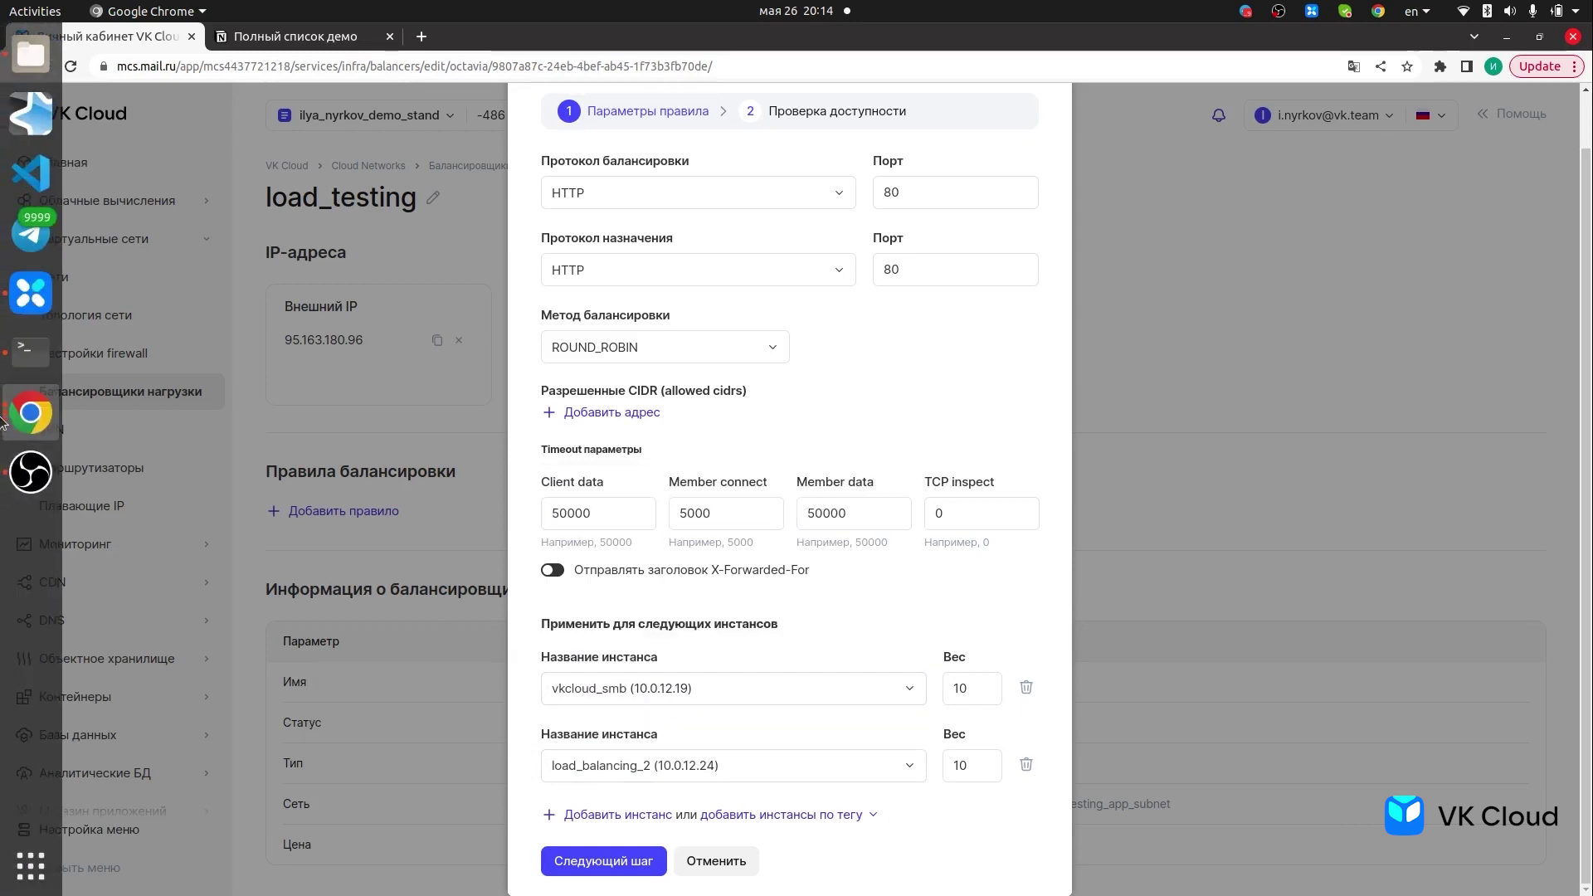
left_click(21, 370)
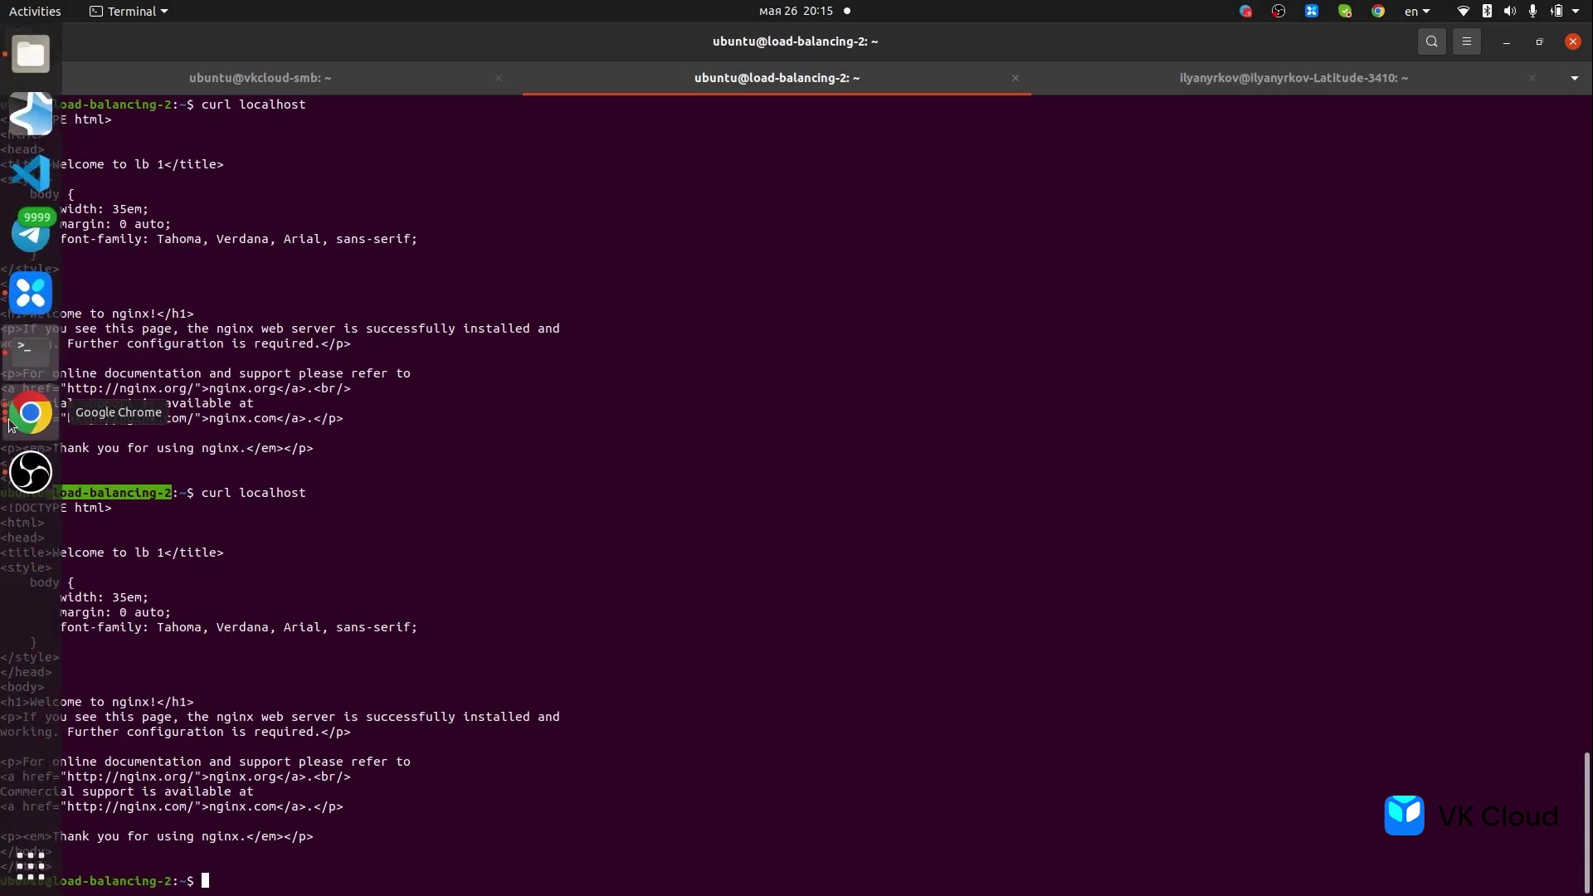
left_click(29, 412)
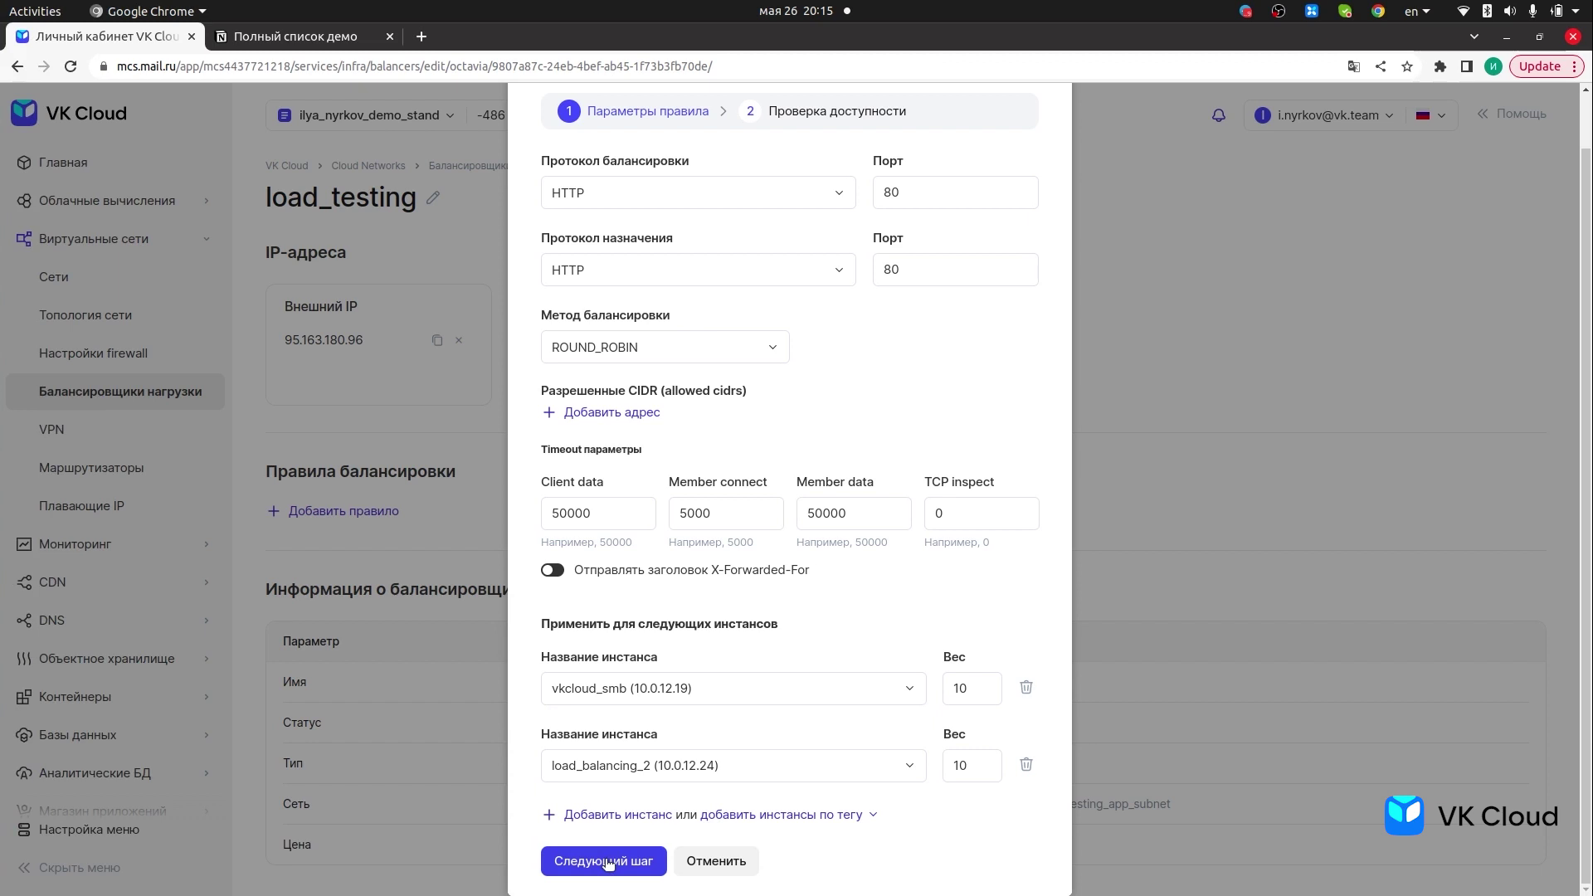
left_click(608, 862)
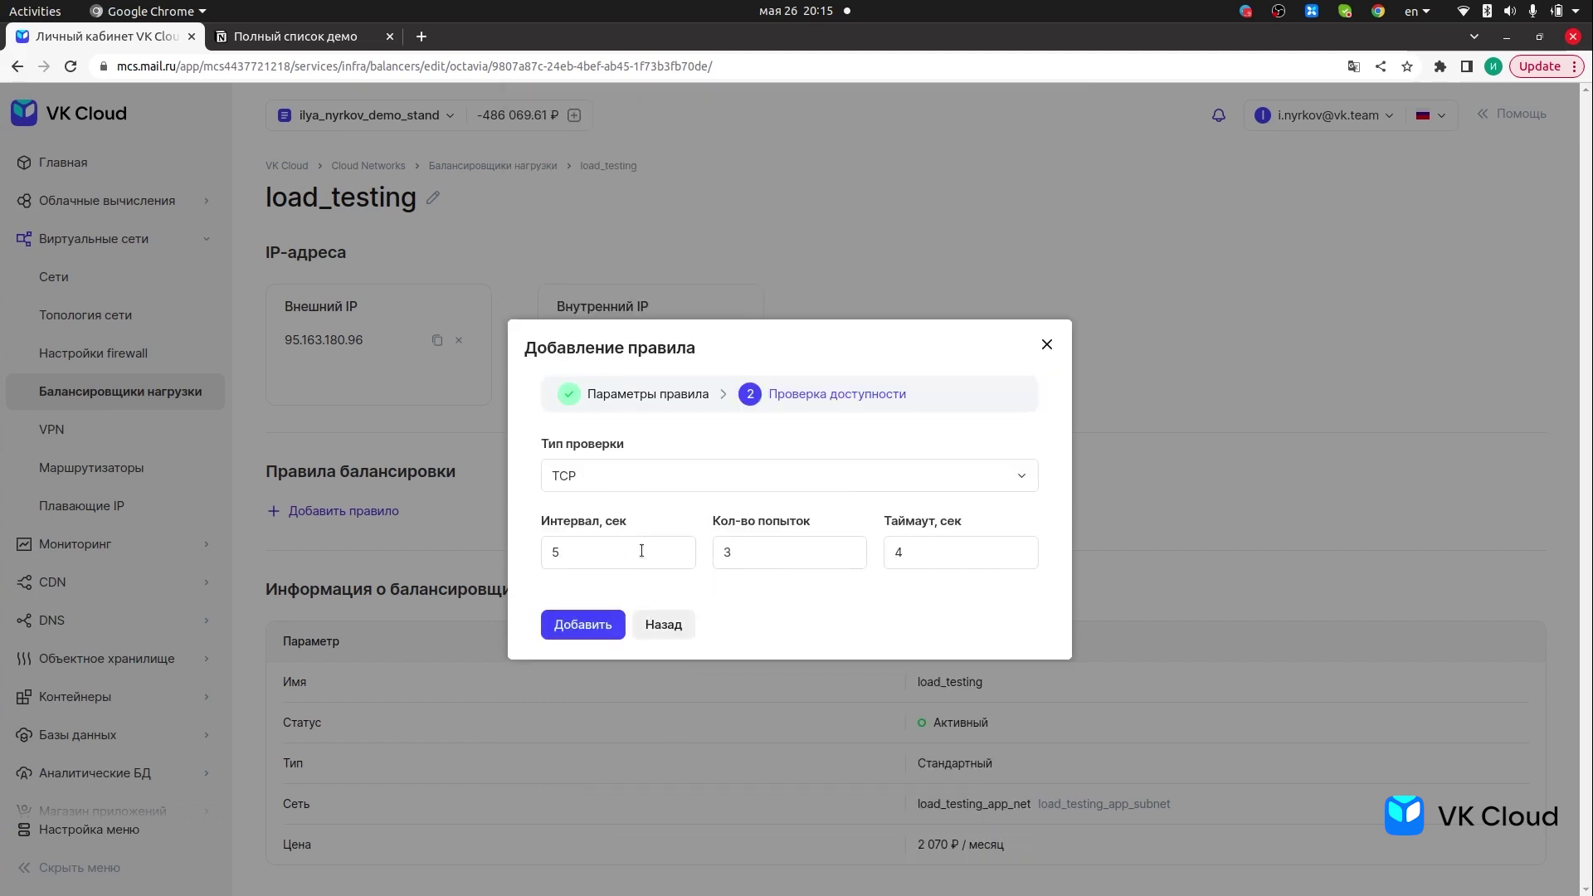
- Keep the TCP availability check (5 s, 3 tries, 4 s) and add the rule
left_click(712, 492)
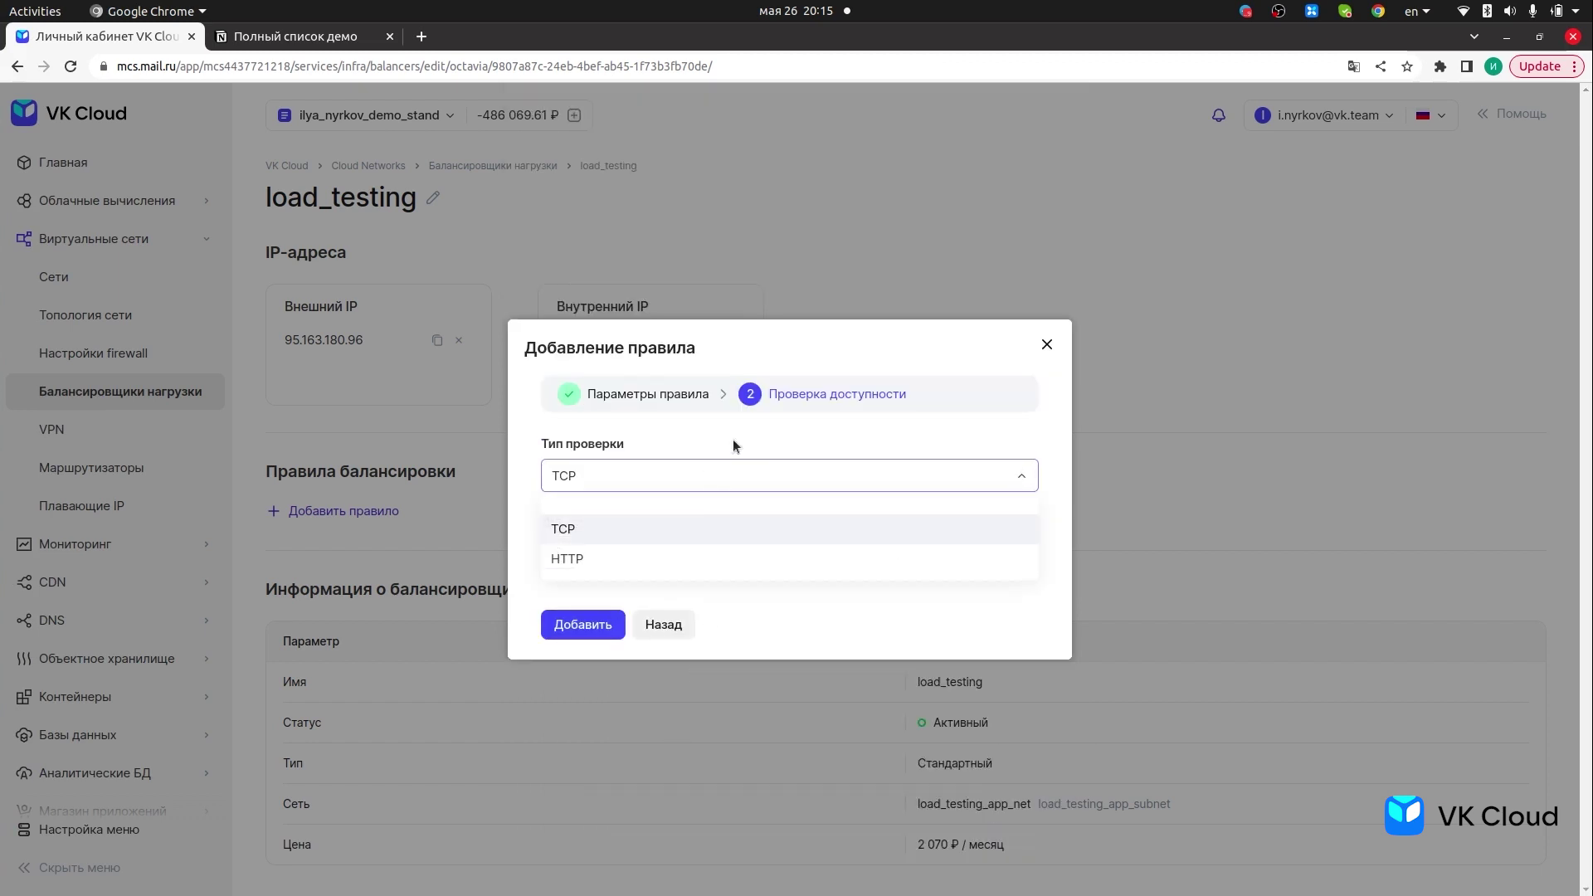
left_click(732, 443)
left_click(718, 476)
left_click(694, 561)
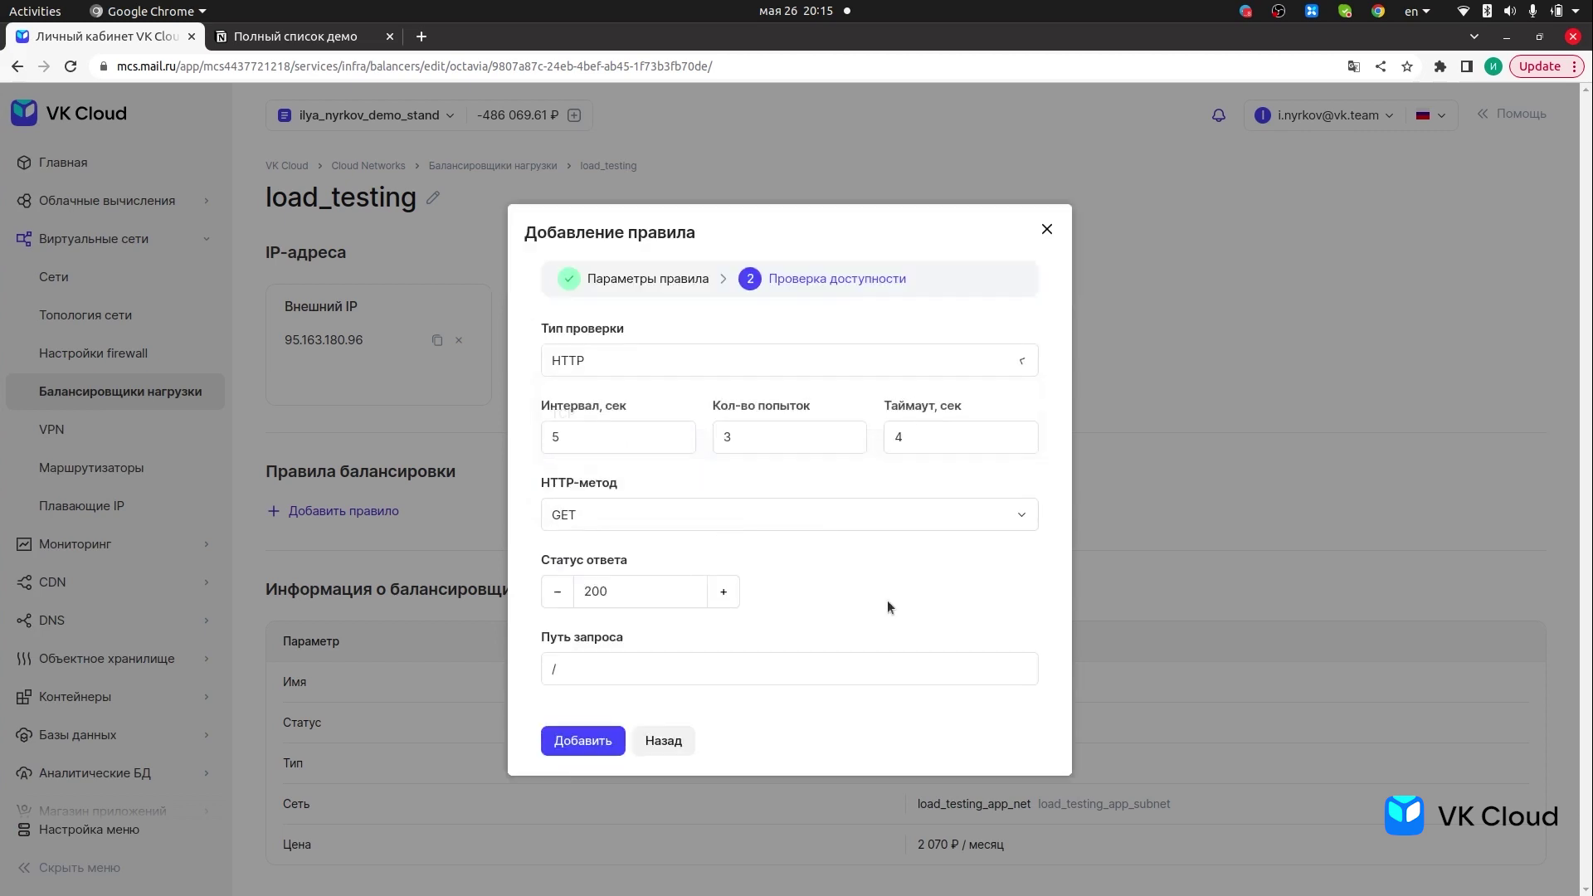
left_click(783, 521)
left_click(679, 365)
left_click(661, 416)
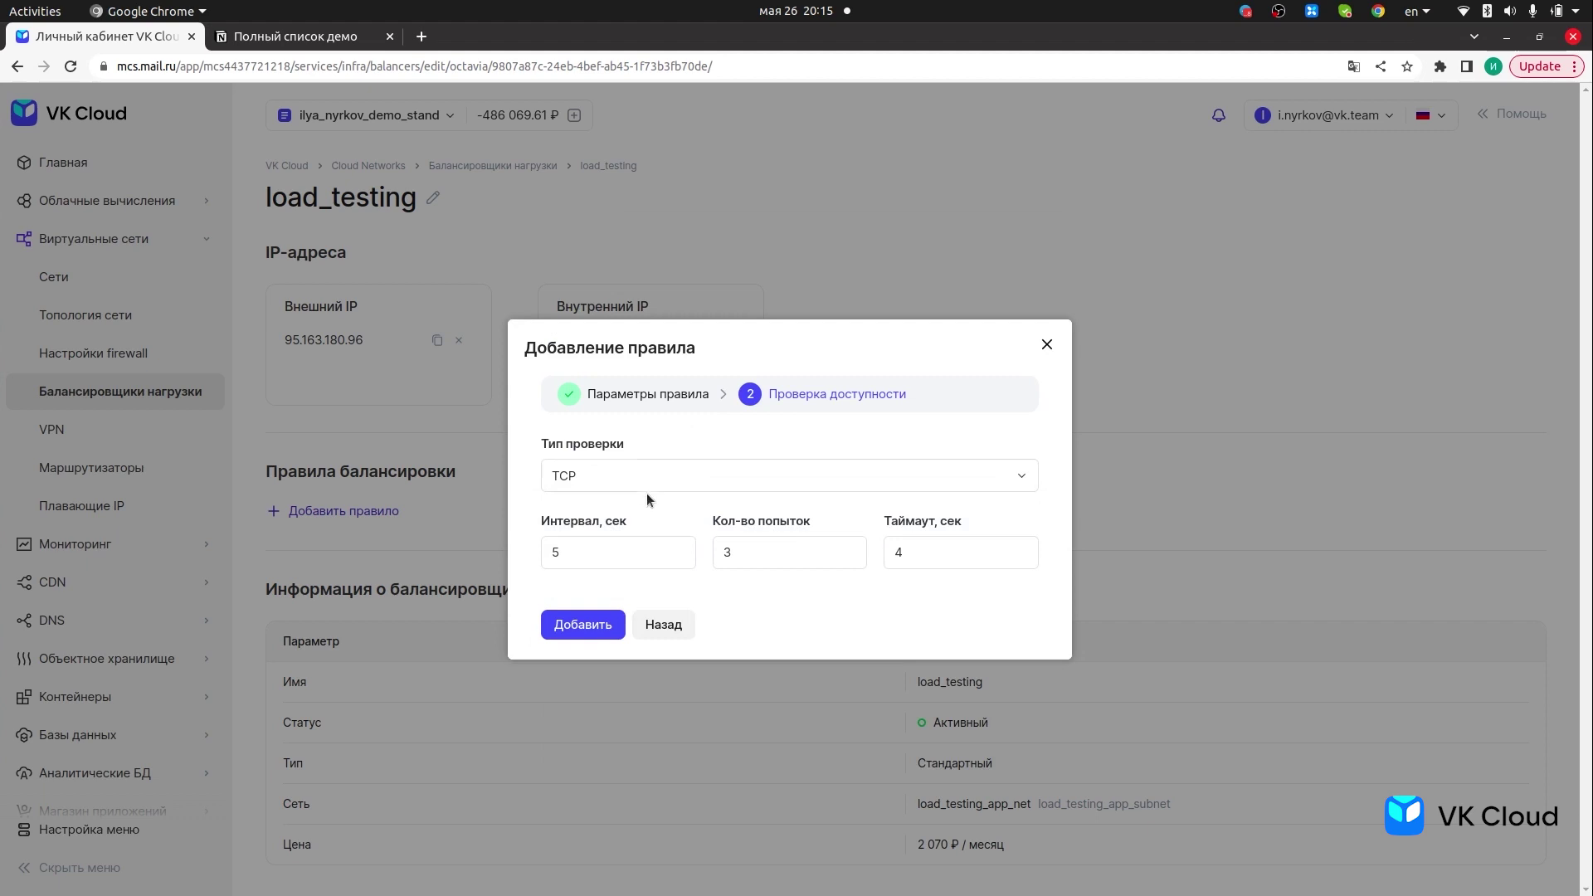
left_click(585, 624)
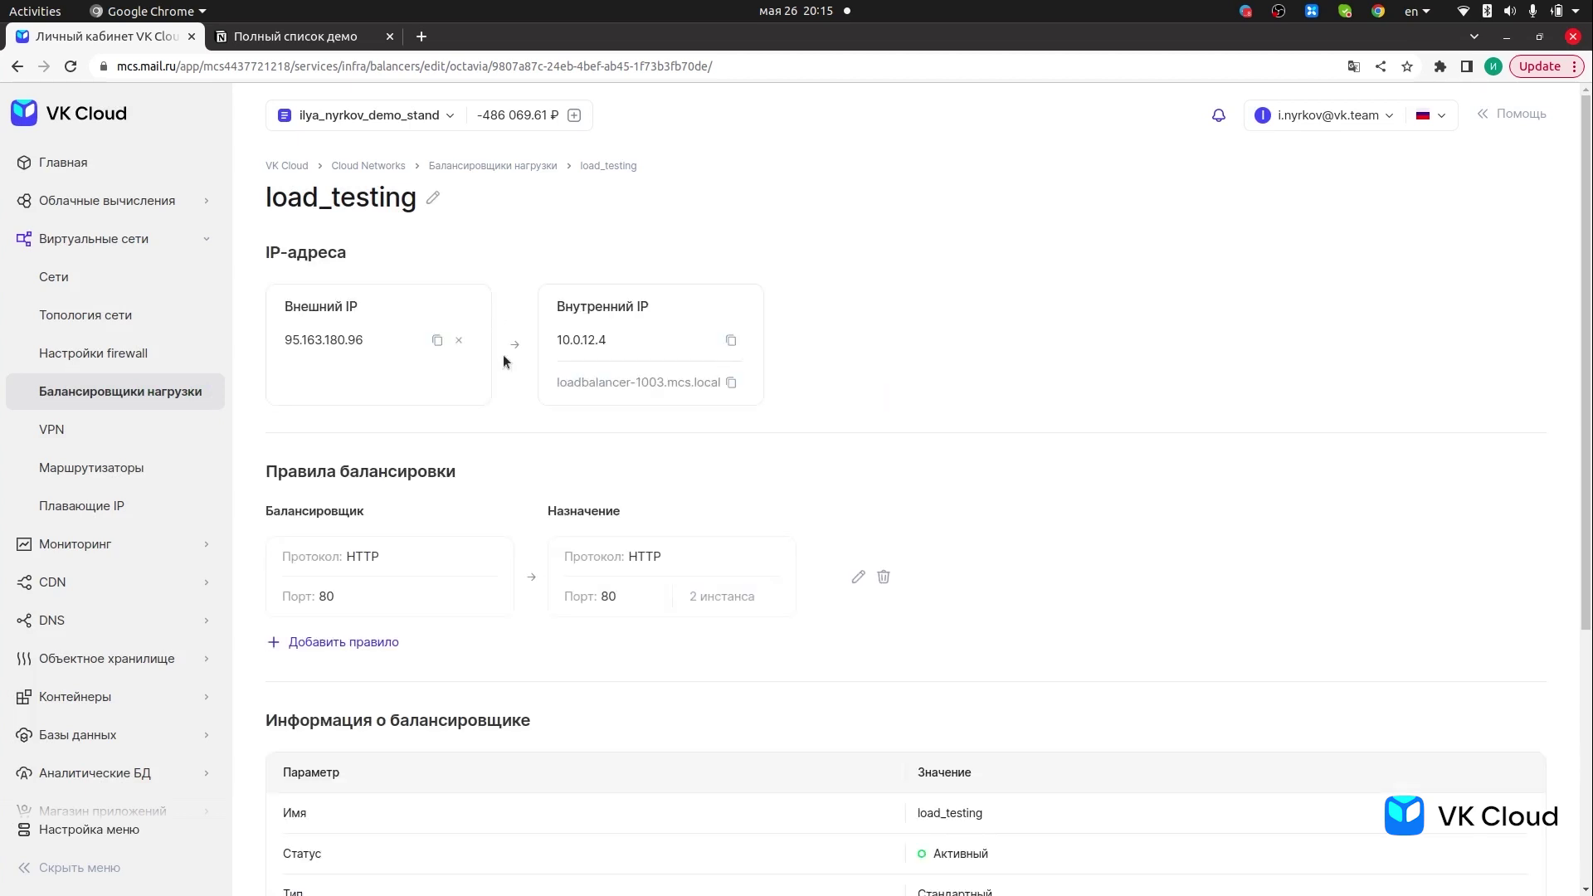
- Copy the balancer's external IP 95.163.180.96 from the top of its page
scroll(507, 522, "down", 1)
scroll(506, 525, "down", 5)
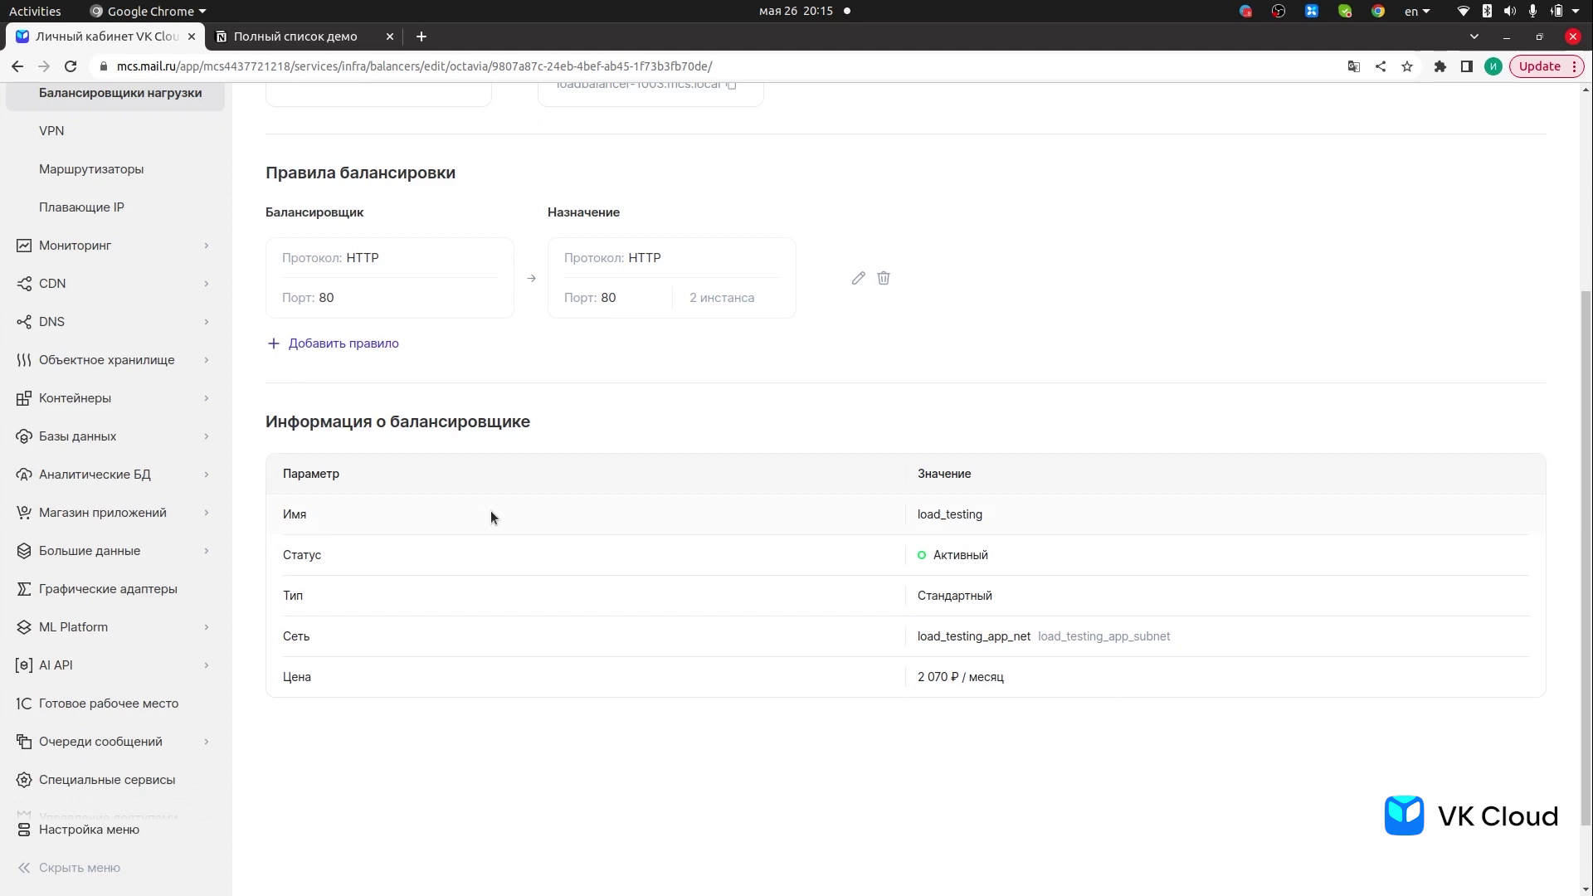
scroll(634, 352, "up", 3)
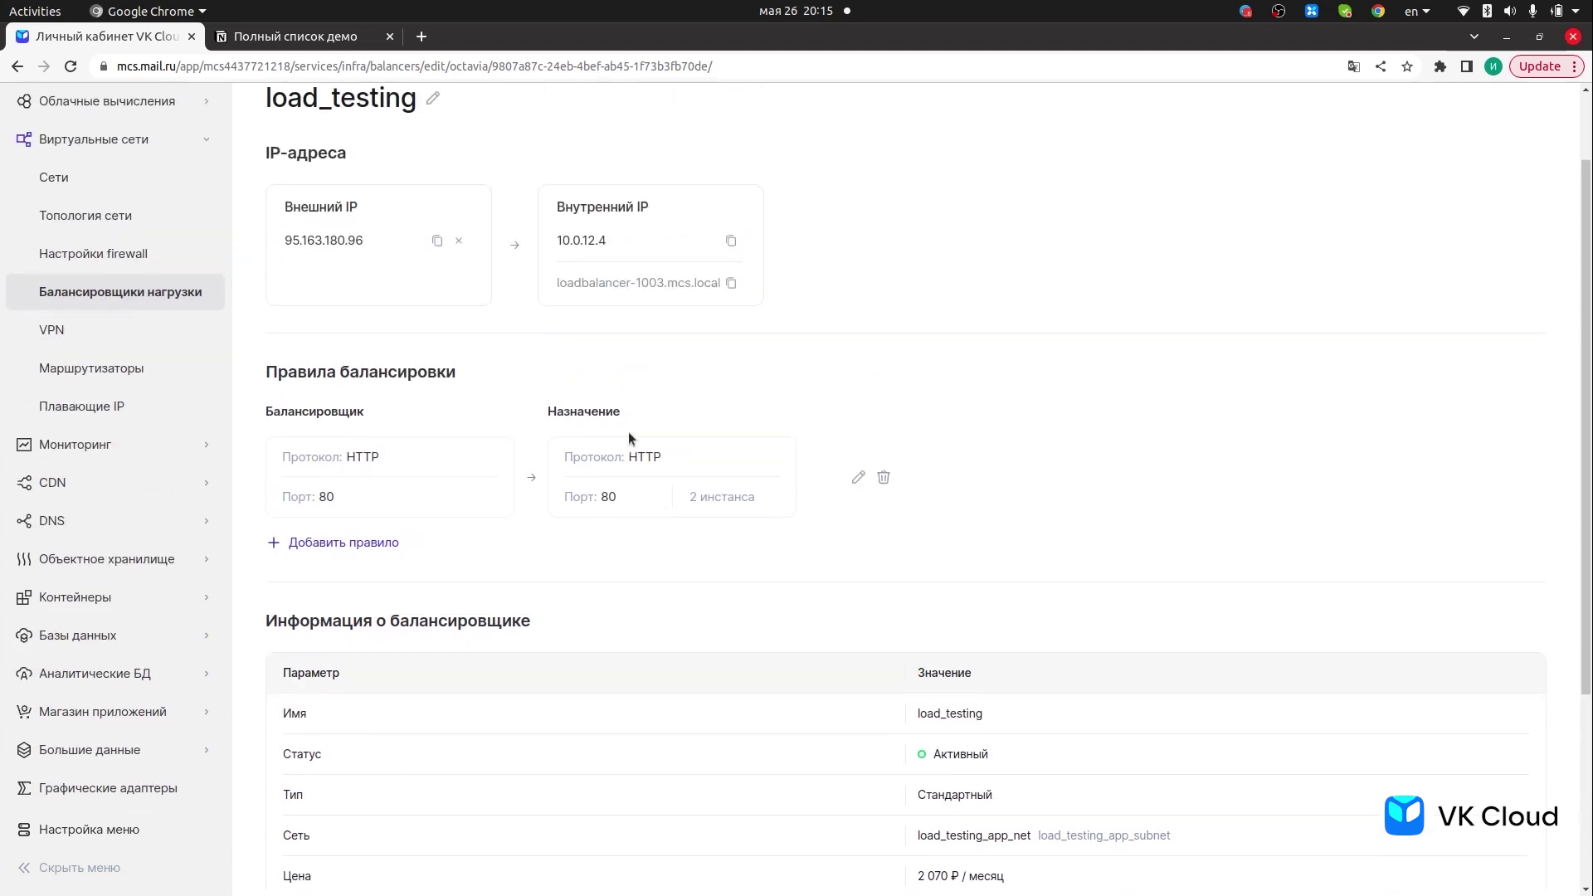
scroll(629, 431, "down", 3)
scroll(752, 525, "up", 5)
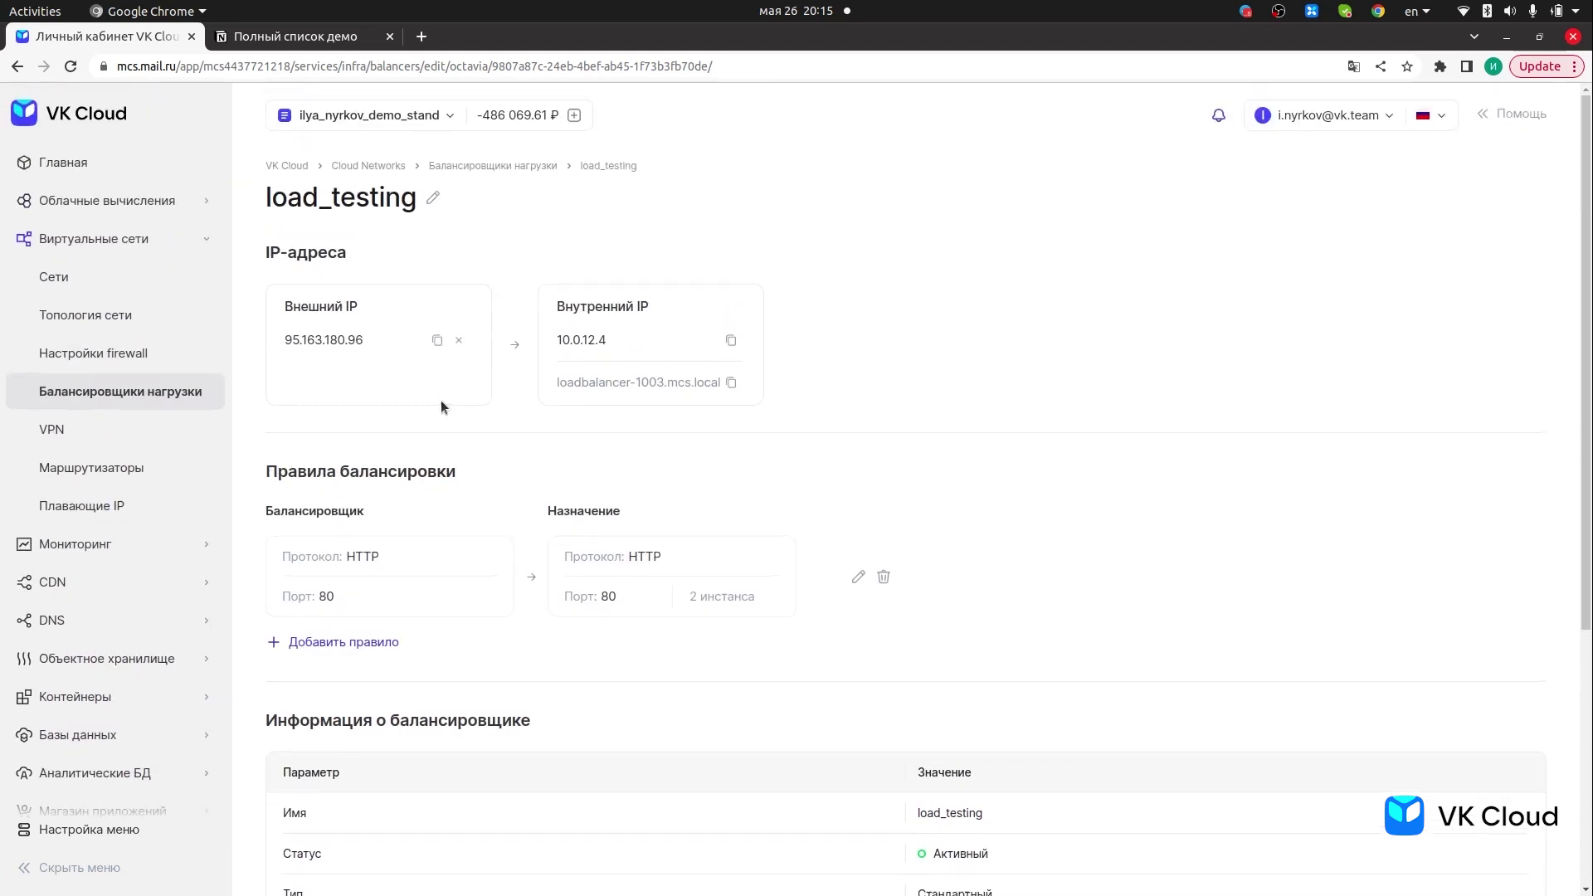
double_click(314, 340)
mouse_move(16, 347)
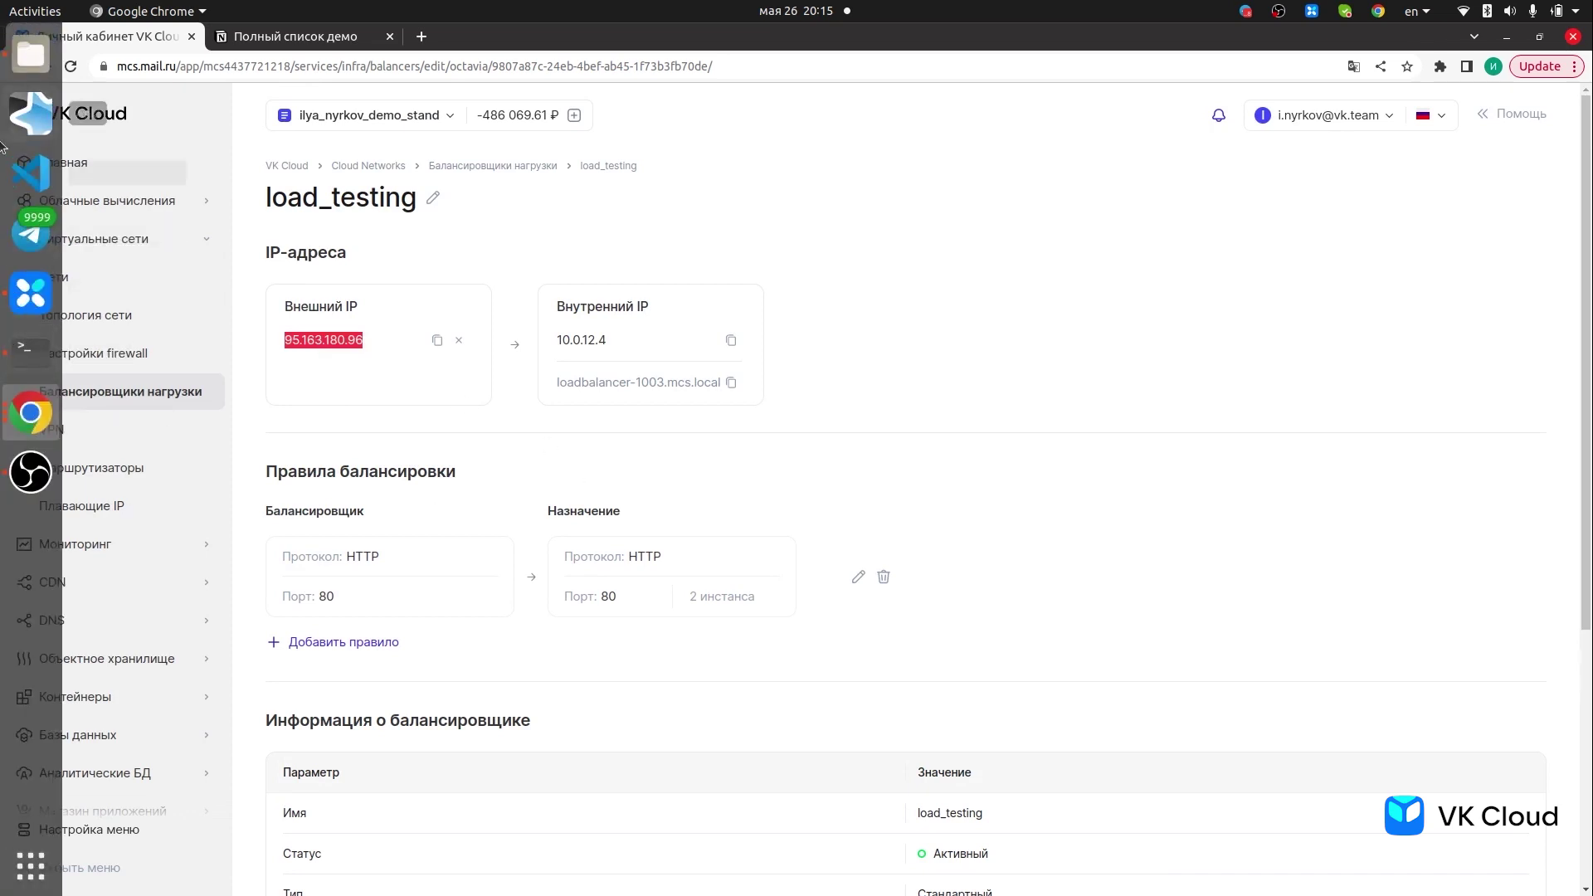
left_click(16, 347)
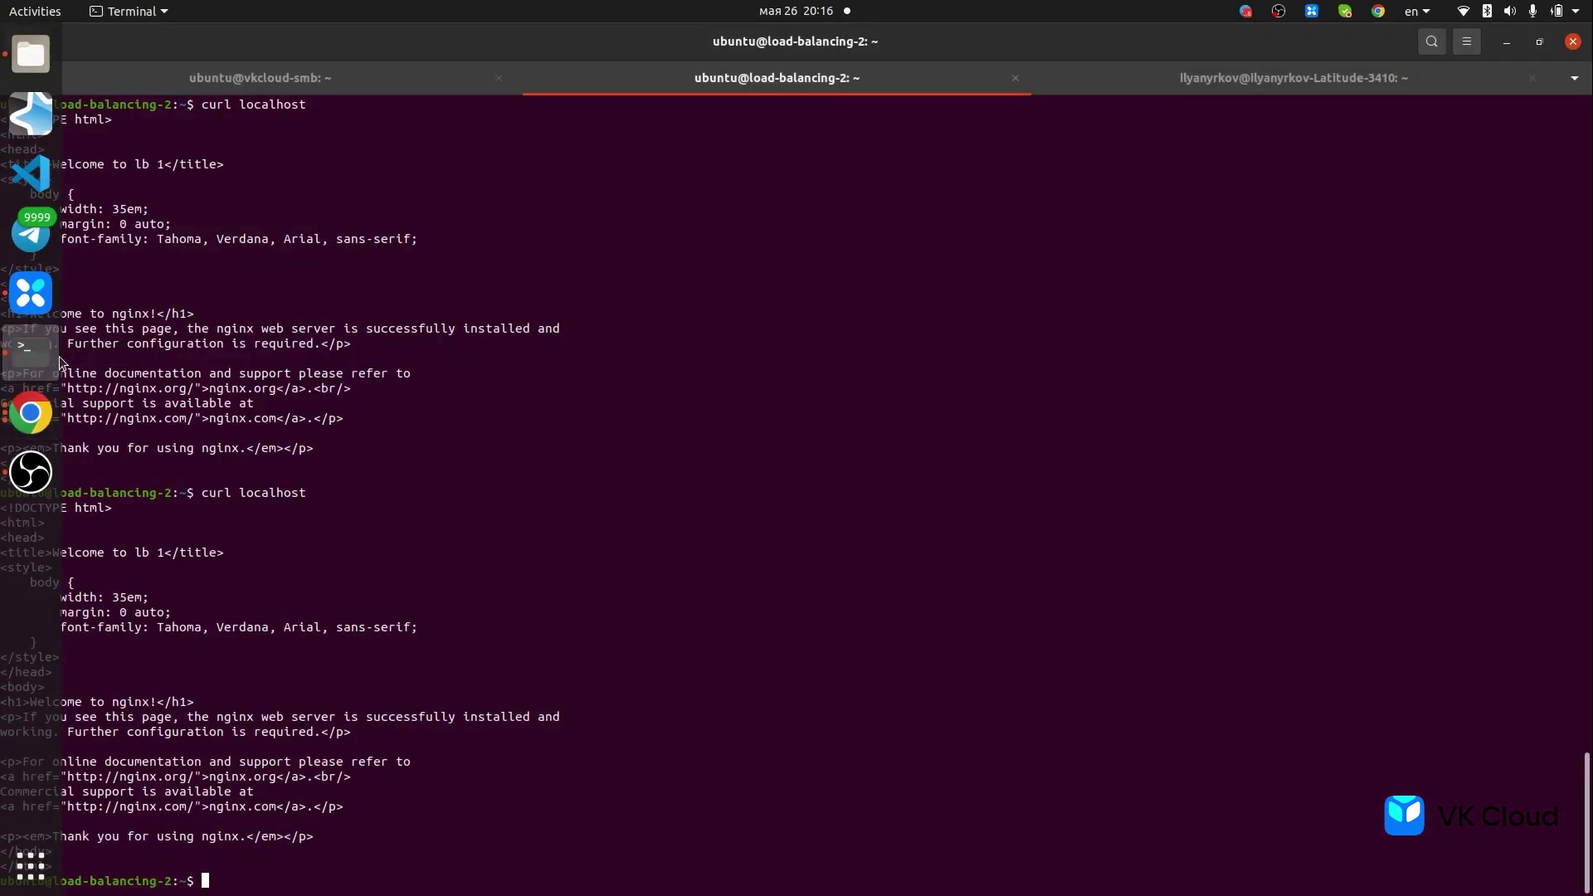
- Run 'curl 95.163.180.96' twice from the local session, then switch to load-balancing-2
left_click(1168, 70)
type("curl")
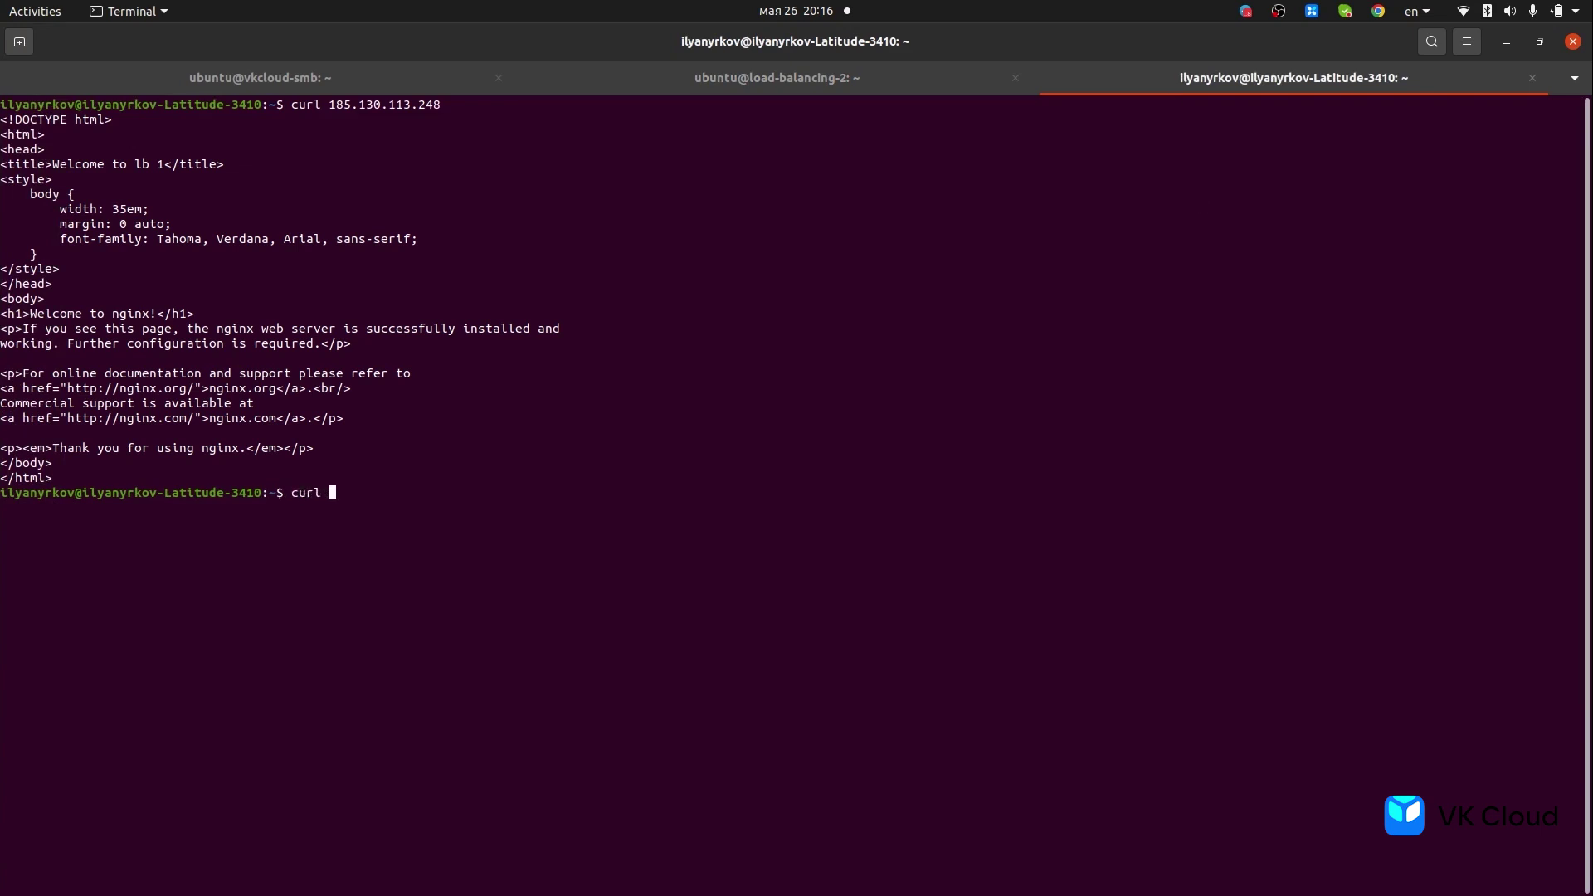
type("95.163.180.96")
key("Return")
key("Up")
key("Return")
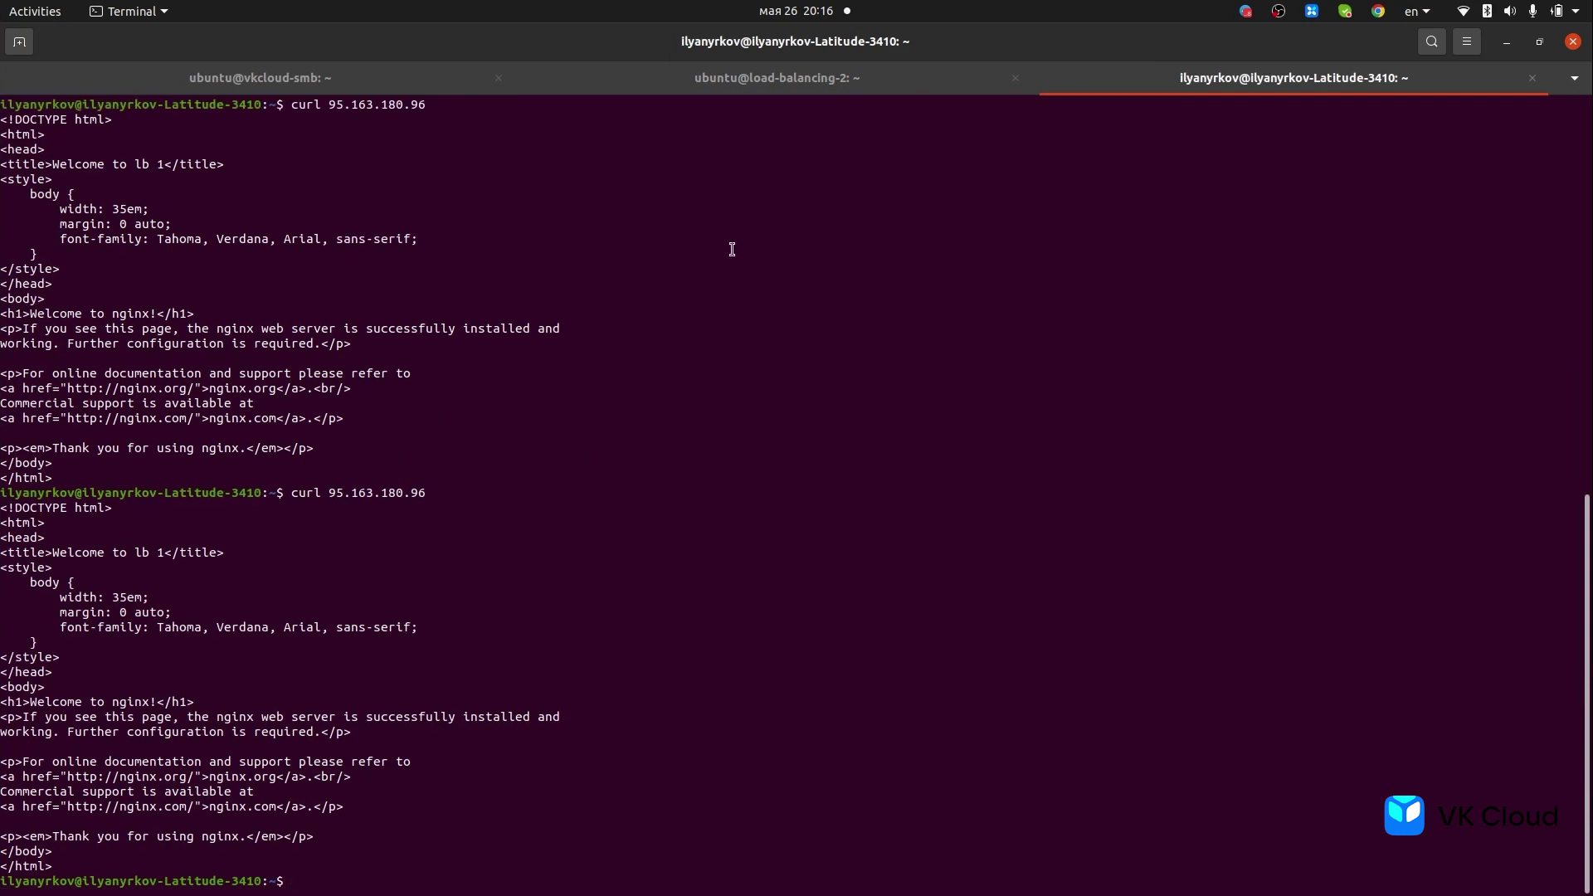
left_click(800, 90)
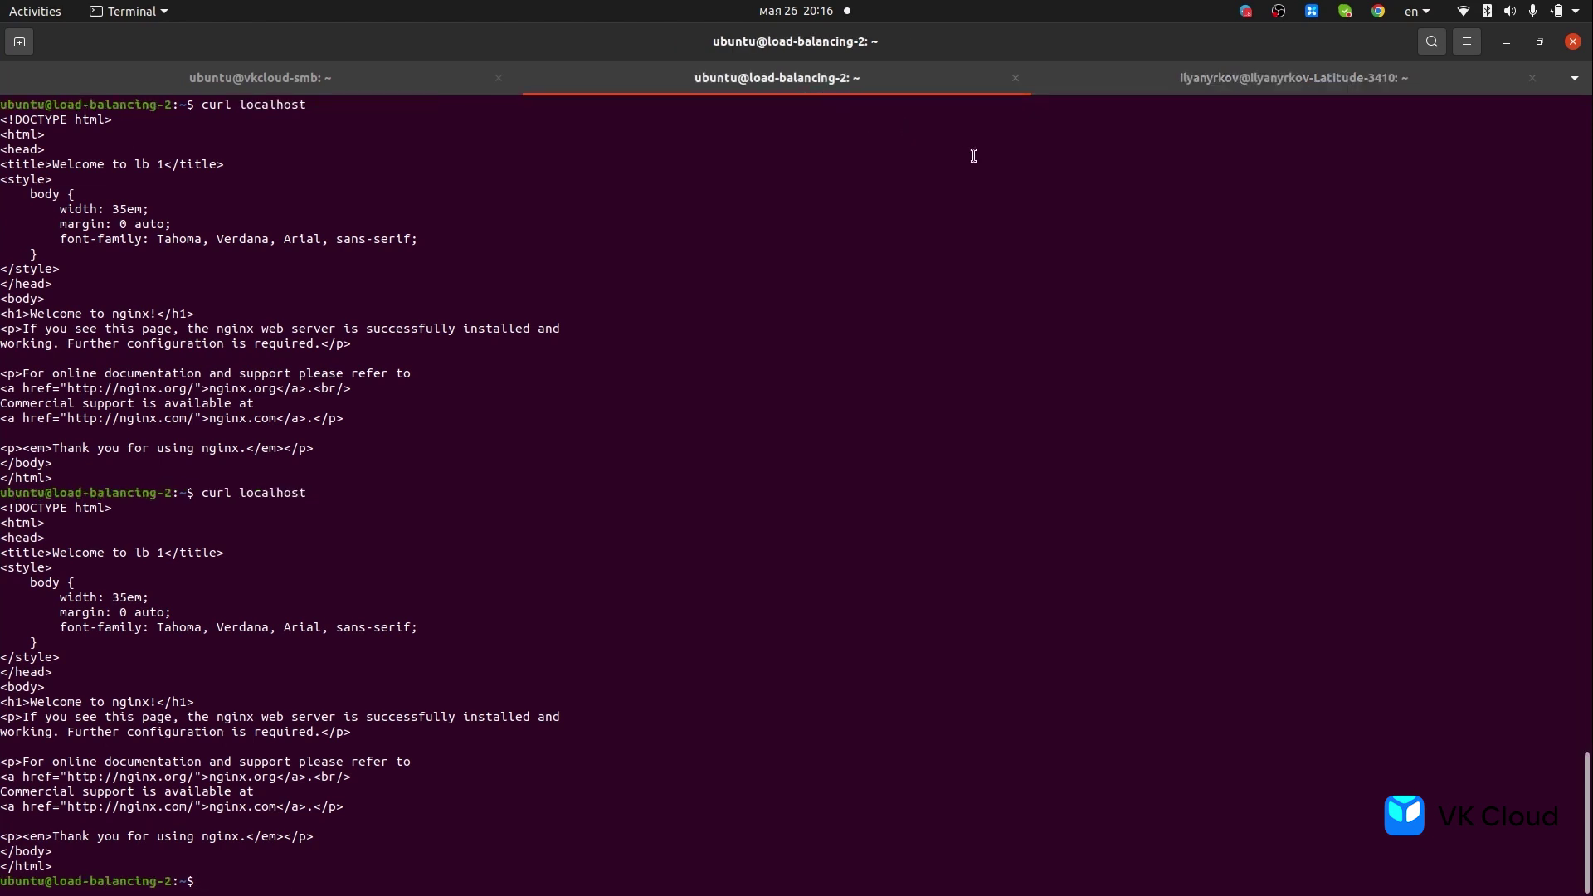
left_click(1117, 93)
left_click(797, 91)
- Open the nginx page with the recalled vi command, then force-quit with :q!
key("Up")
key("Up")
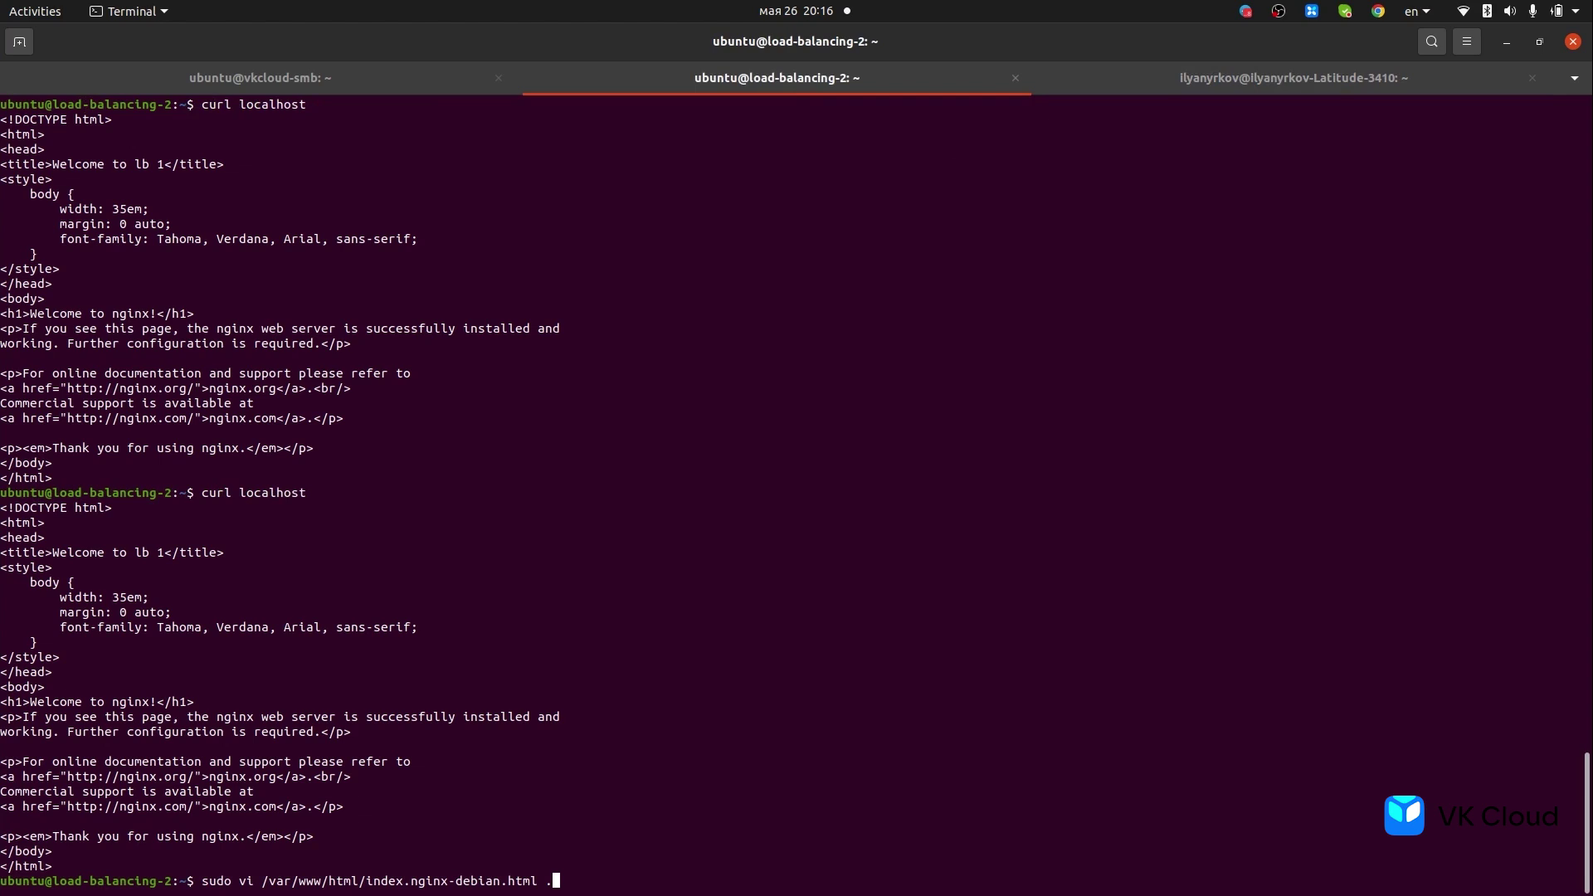
key("Return")
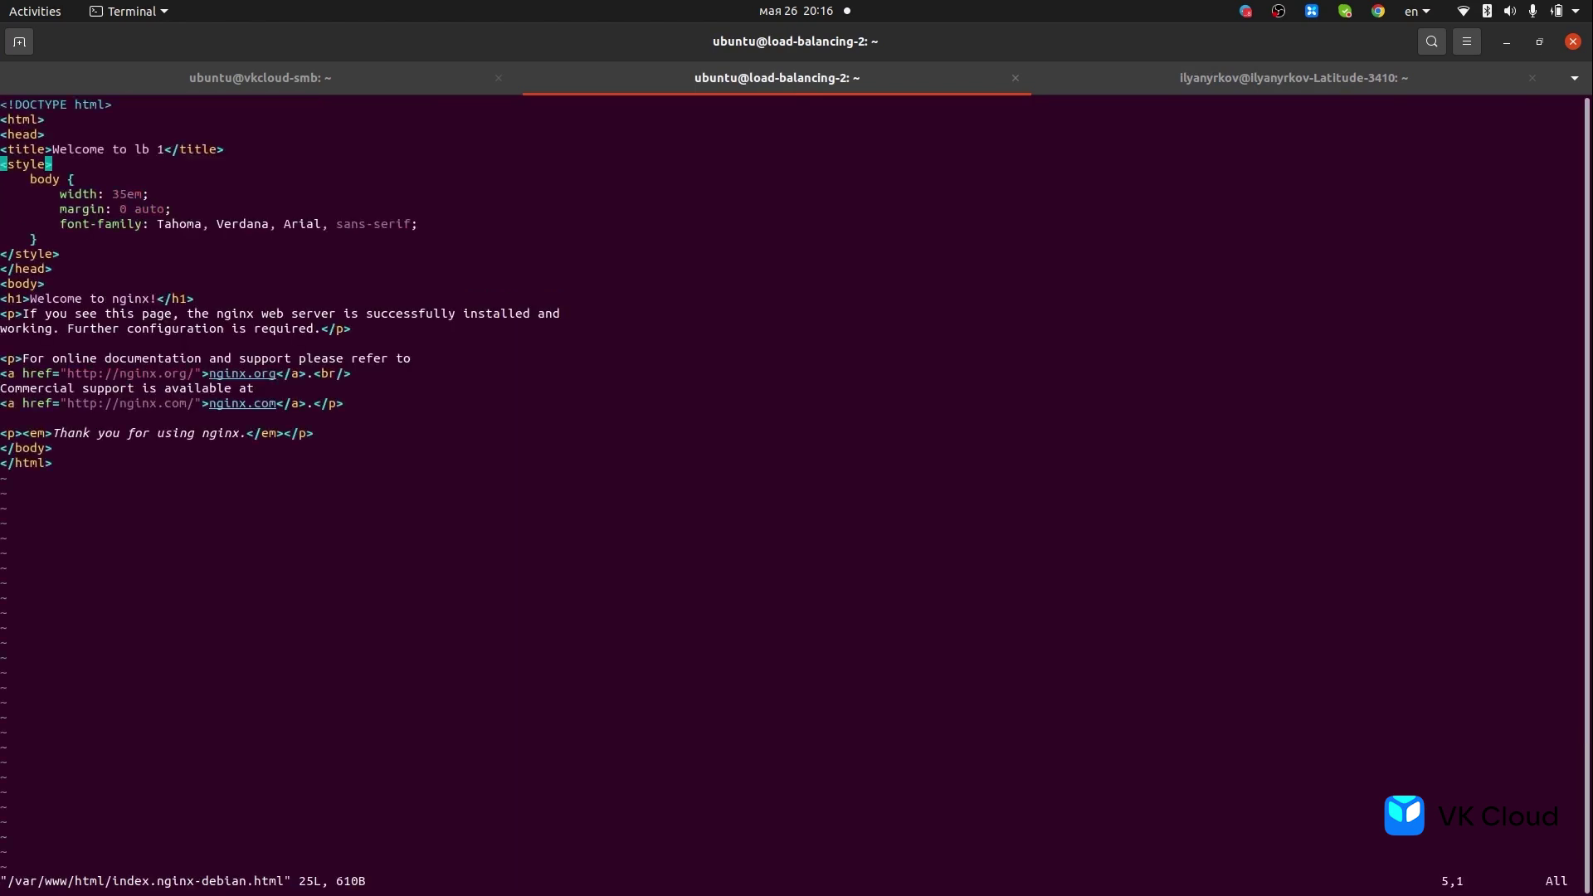
type(":q")
key("Return")
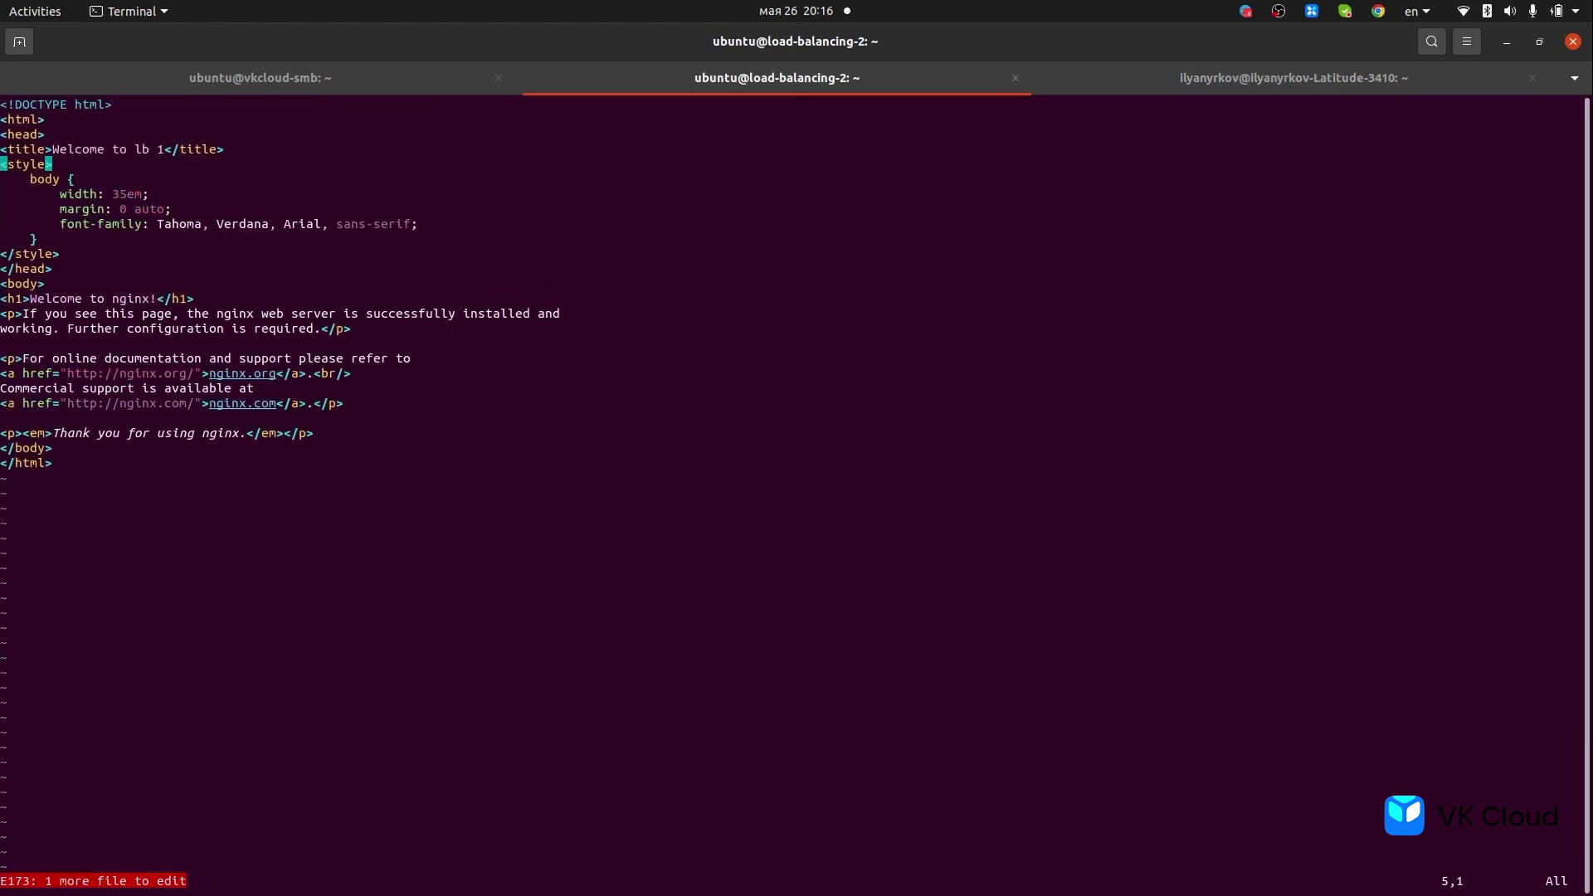
type(":q!")
key("Return")
- Reopen only index.nginx-debian.html in vi and quit without saving
key("Up")
key("BackSpace")
key("BackSpace")
key("Return")
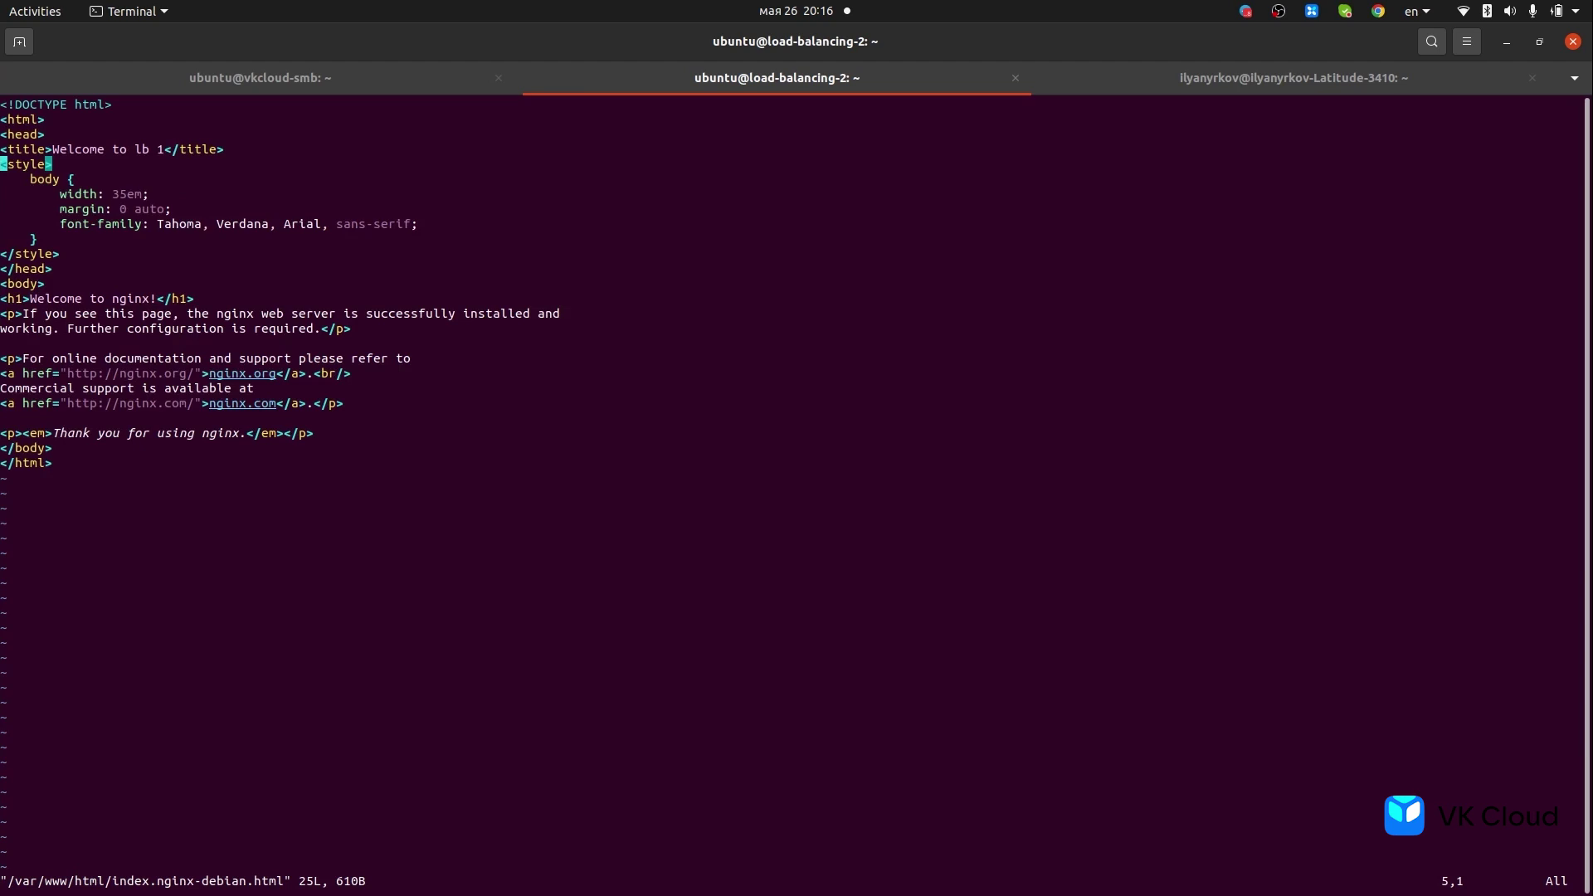
key("Up")
key("Right")
key("Right")
key("Right")
key("Right")
key("Right")
key("Right")
key("Right")
key("Right")
key("Right")
key("Right")
key("Right")
key("Right")
key("Right")
key("Right")
key("Right")
key("Right")
key("Right")
key("Right")
key("Right")
key("Right")
key("Right")
key("Left")
type(":q")
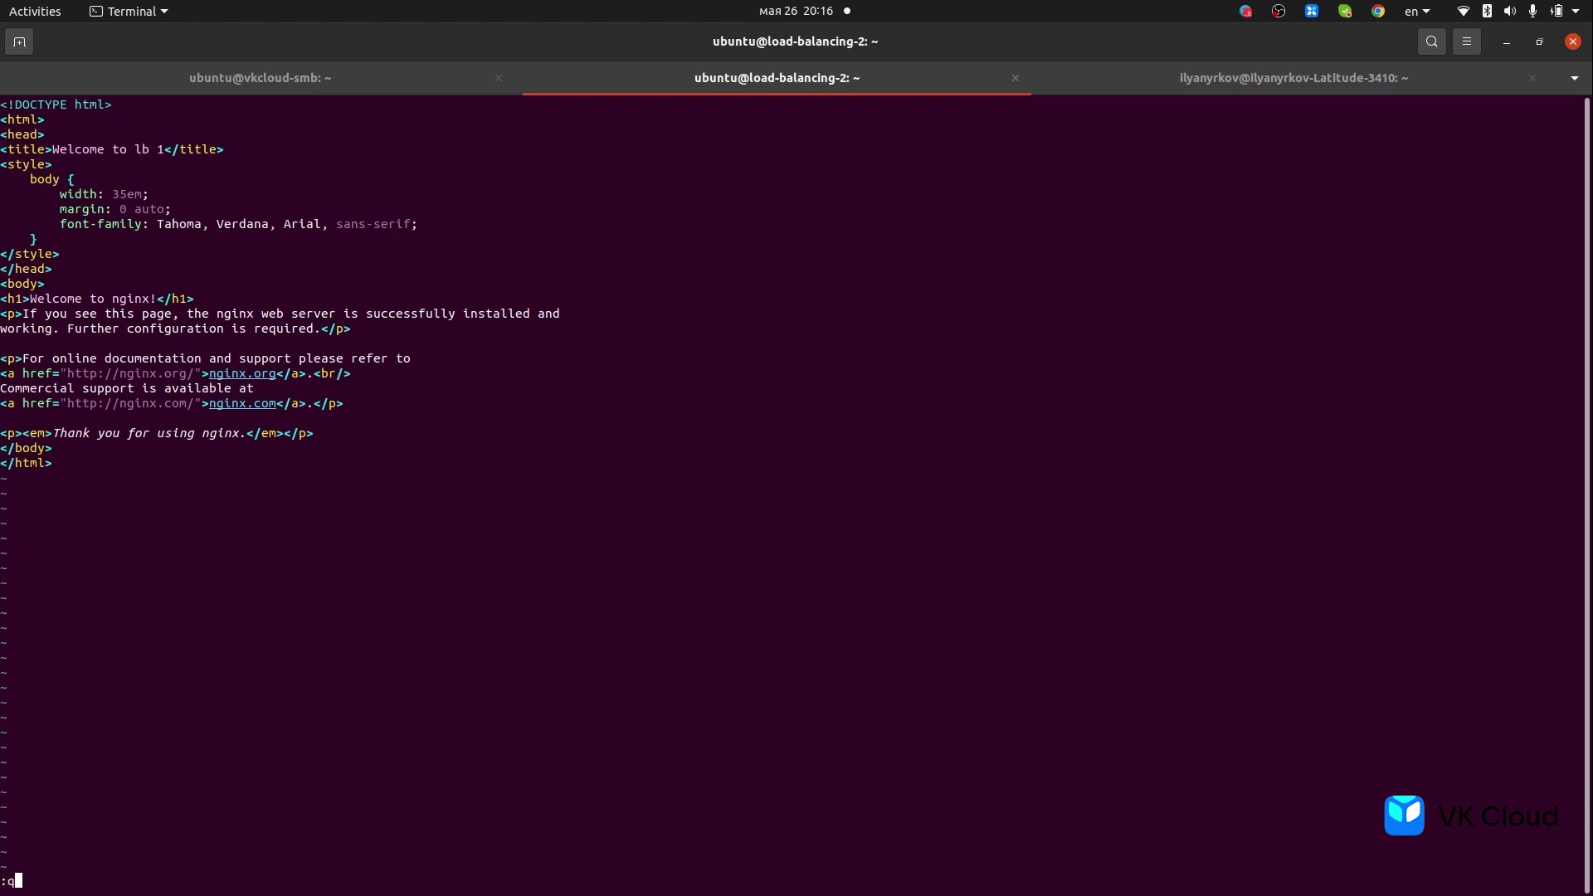
key("Return")
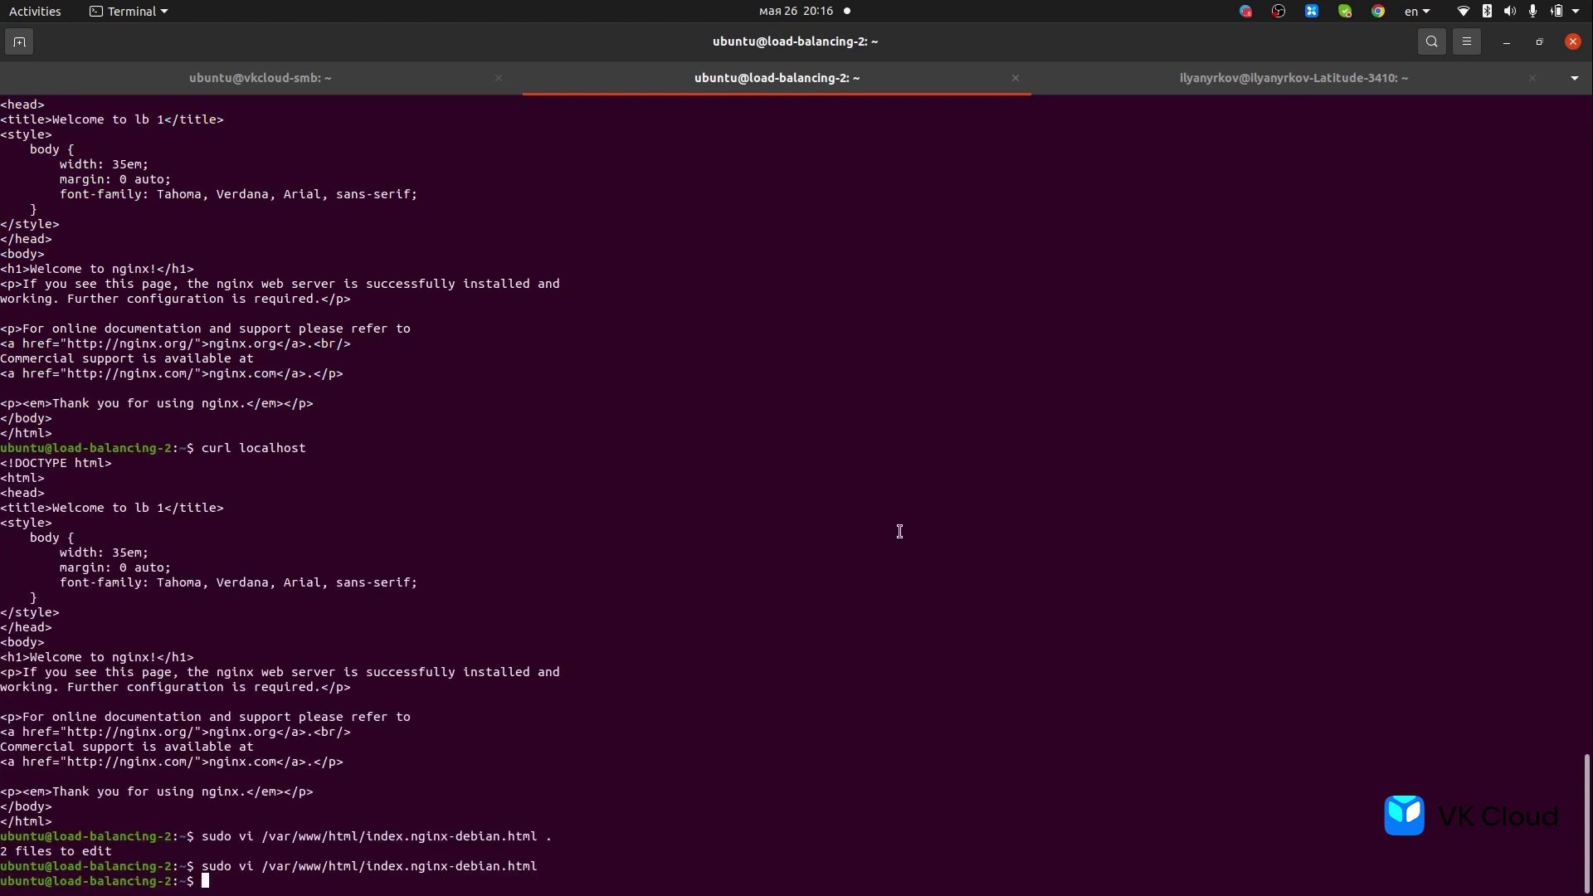
- Return to the local session and clear the recalled curl command
left_click(1226, 88)
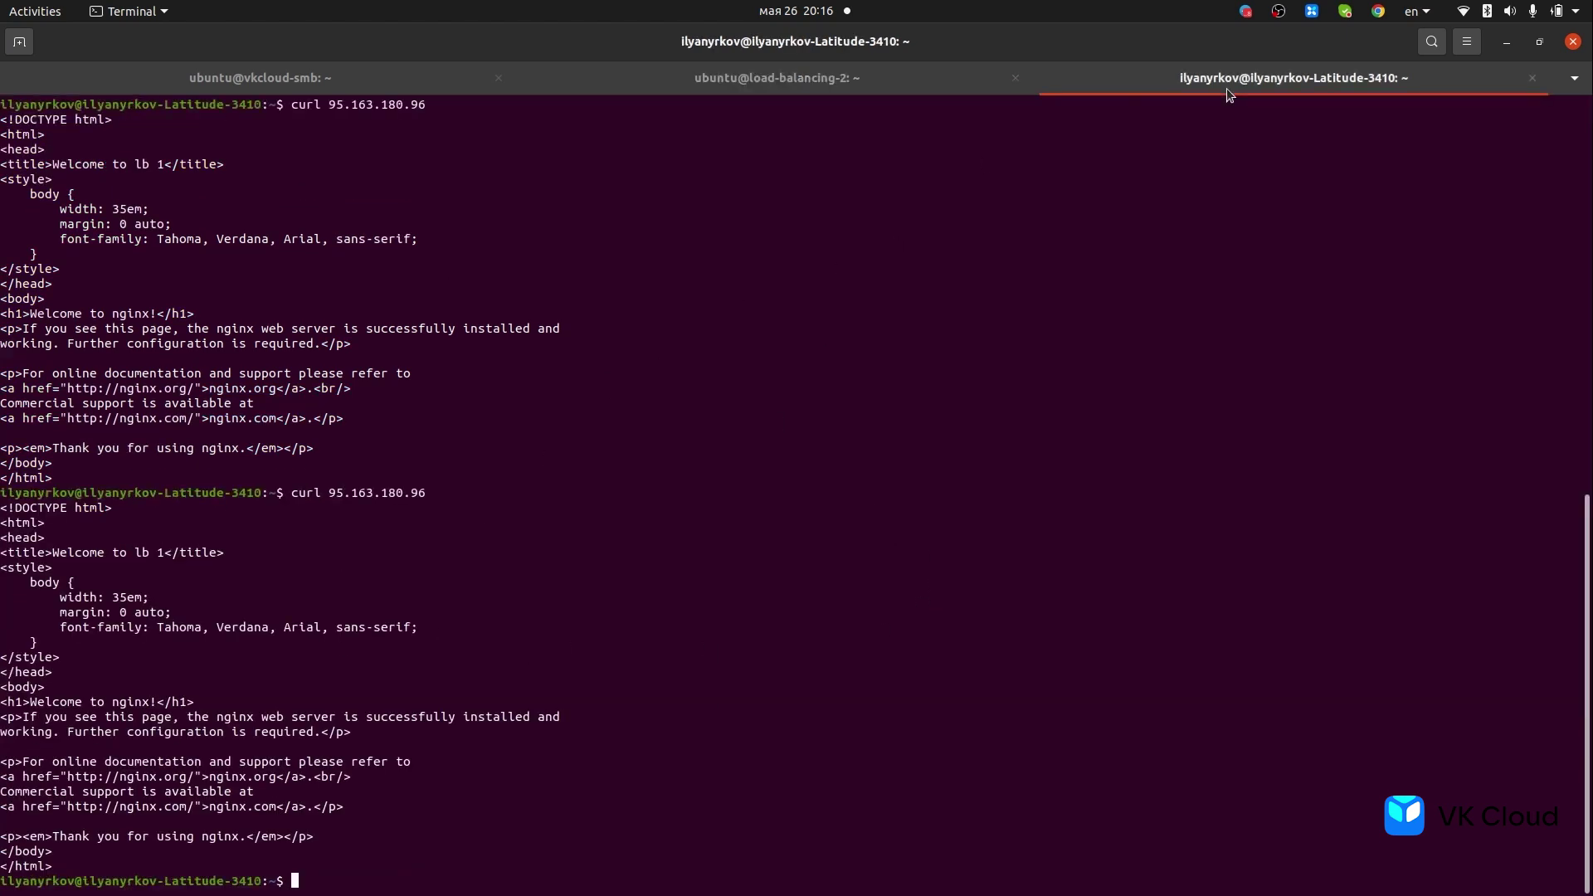
key("Up")
key("Down")
- Back in VK Cloud, open the load_testing balancing rule for editing
mouse_move(3, 436)
left_click(26, 412)
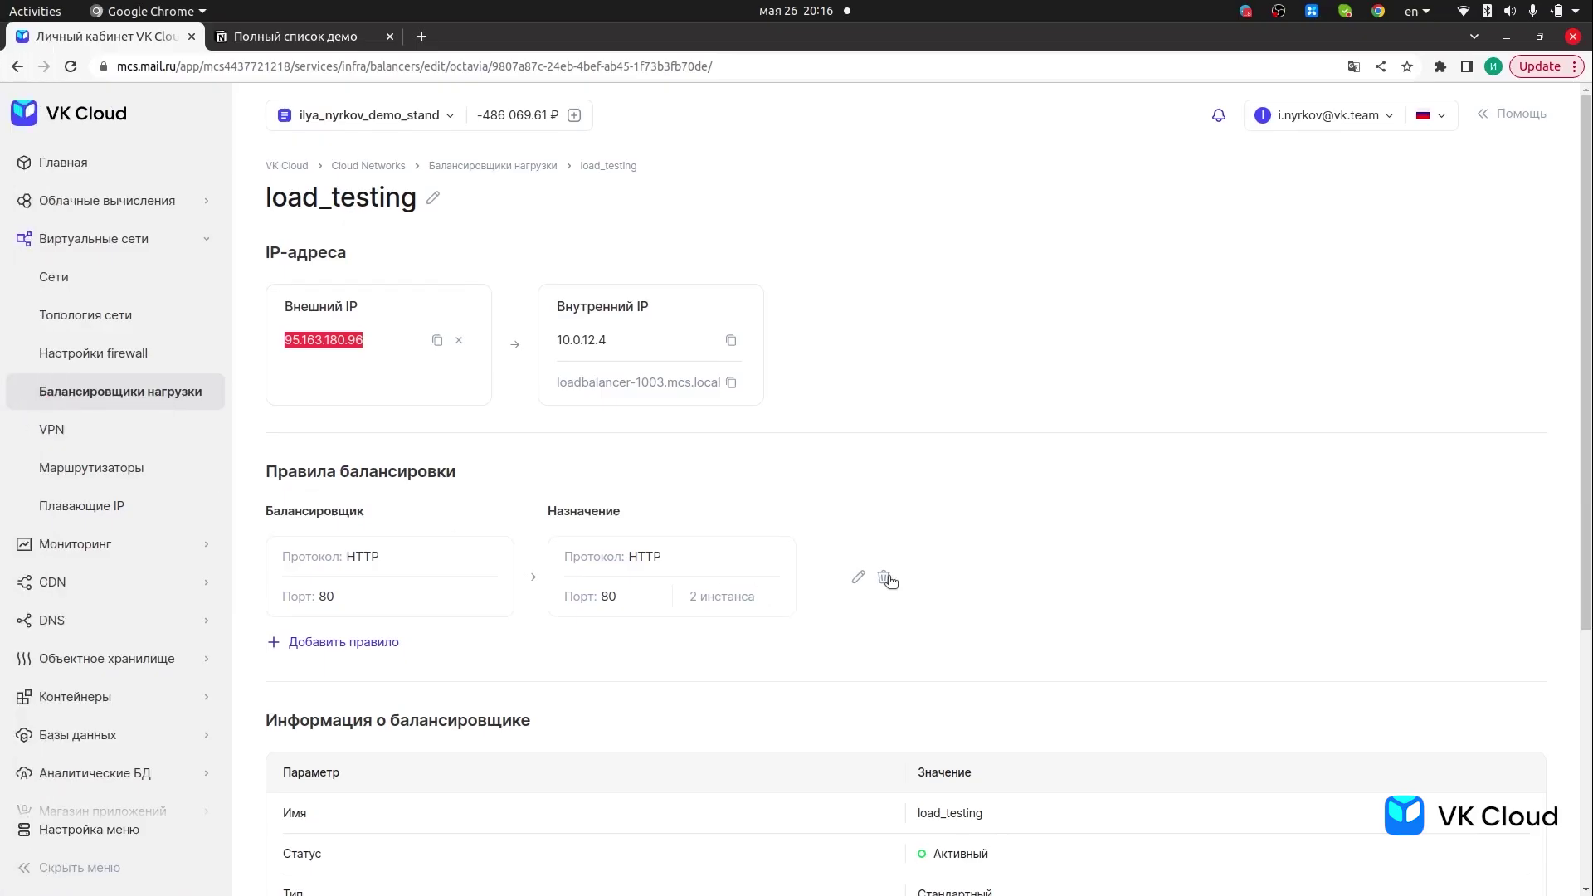
left_click(860, 574)
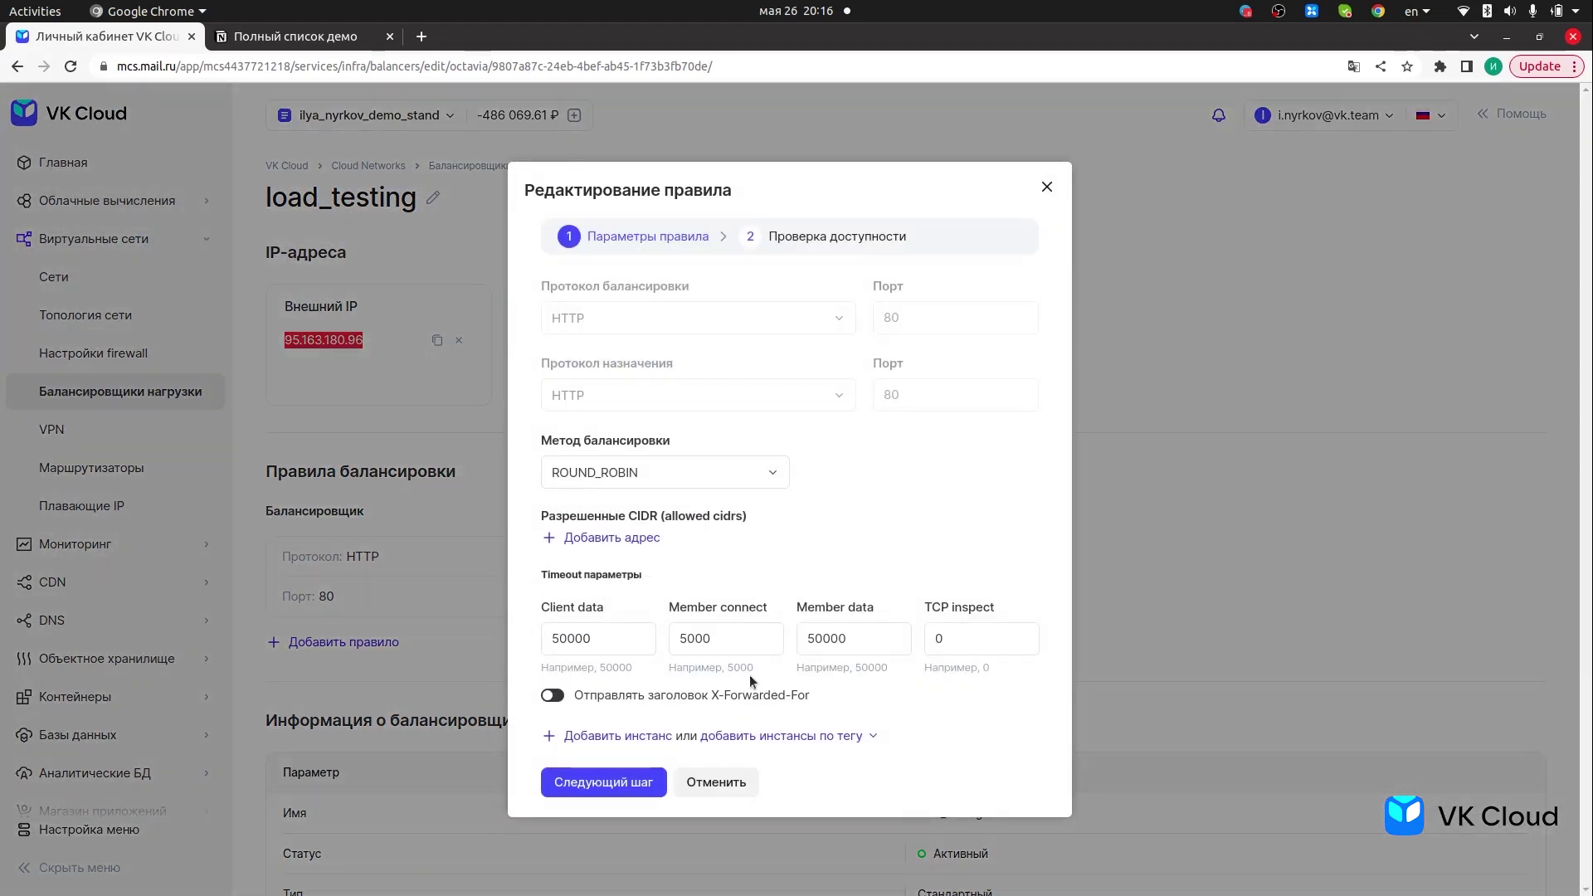
left_click(445, 614)
left_click(372, 640)
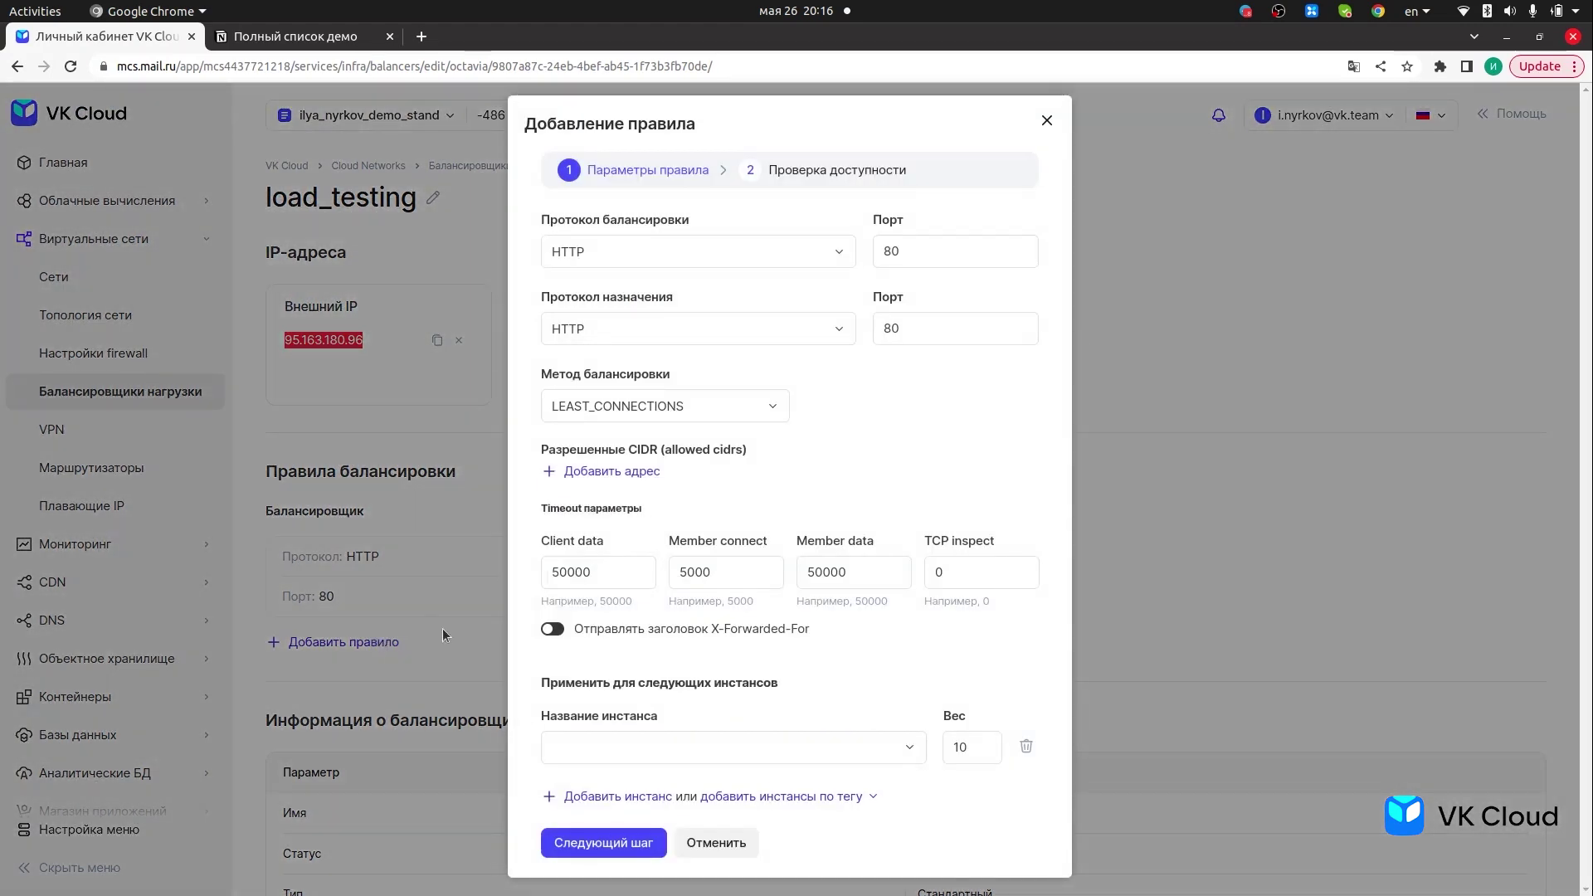
left_click(438, 618)
left_click(858, 576)
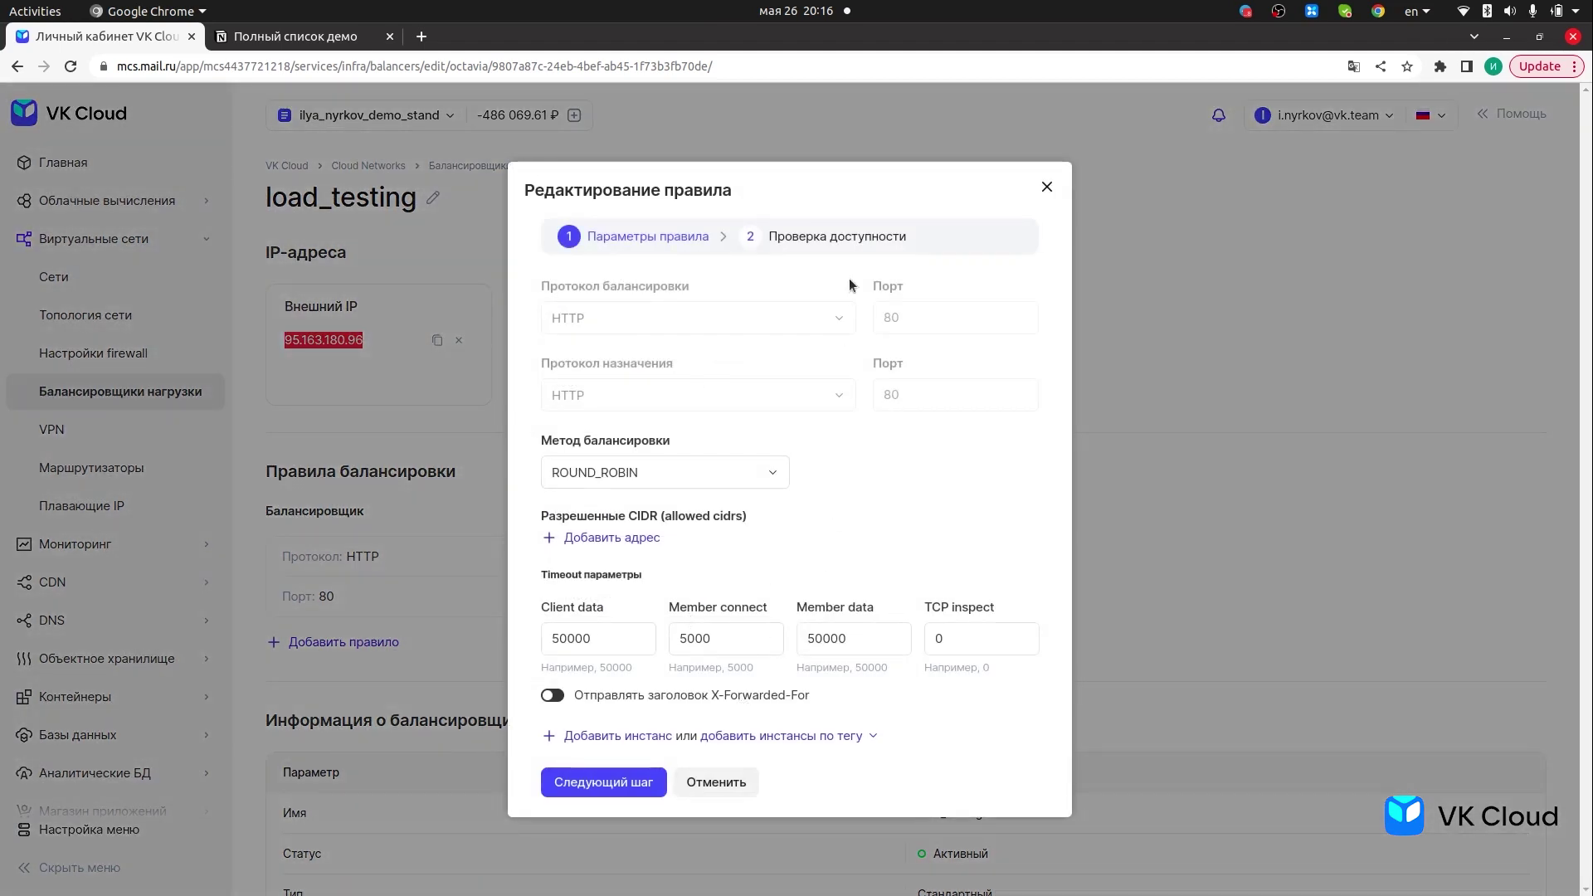
- Add load_balancing_ (10.0.12.21) as another backend instance and save the rule
left_click(649, 736)
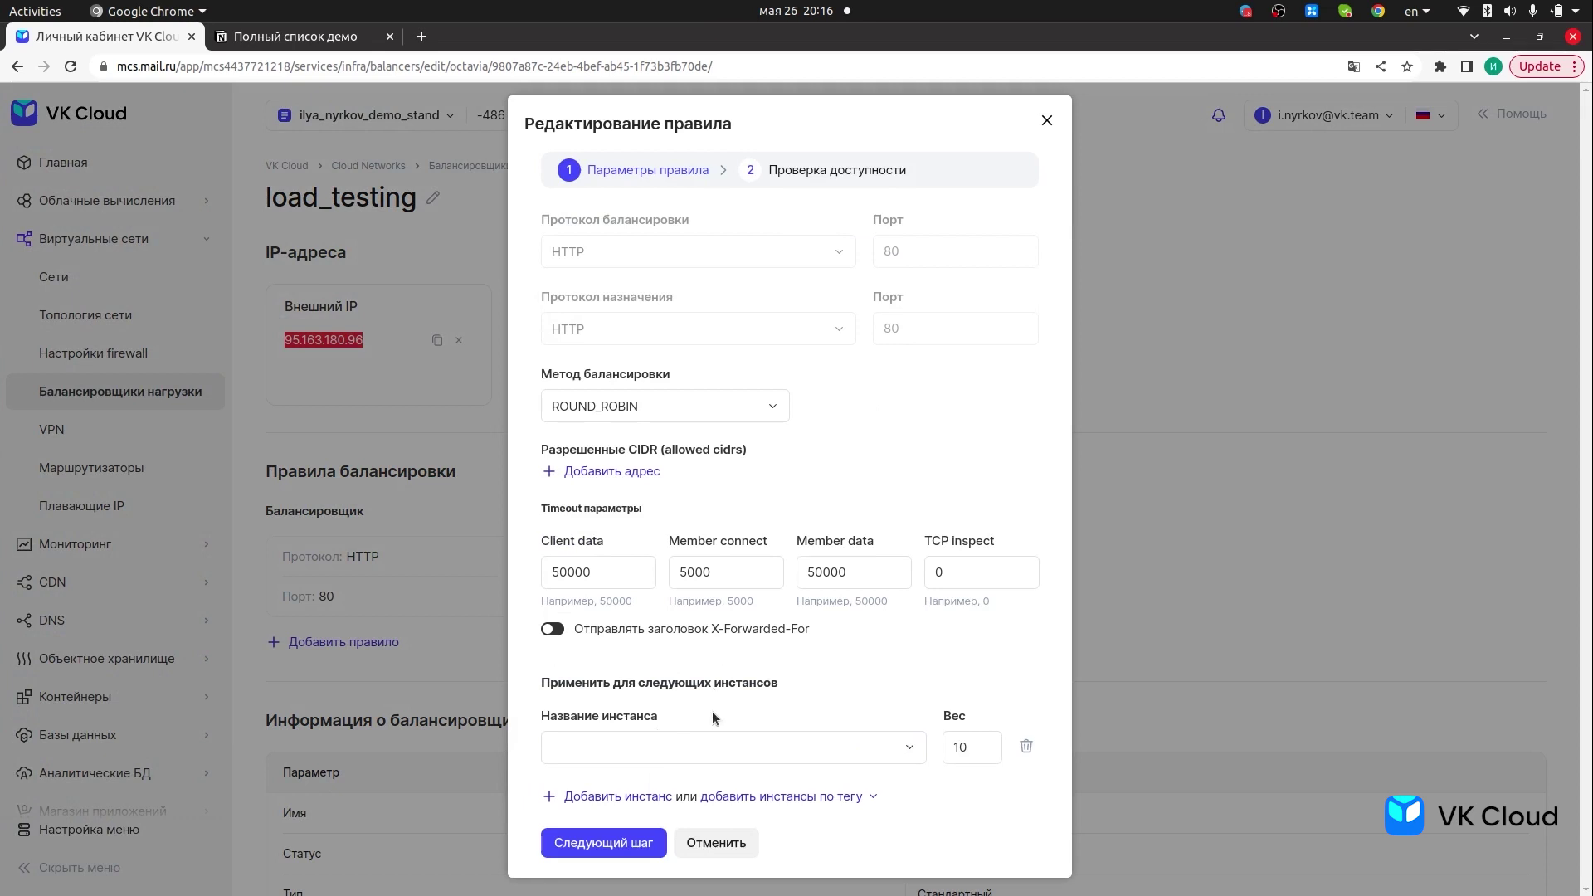
left_click(760, 753)
scroll(662, 688, "down", 10)
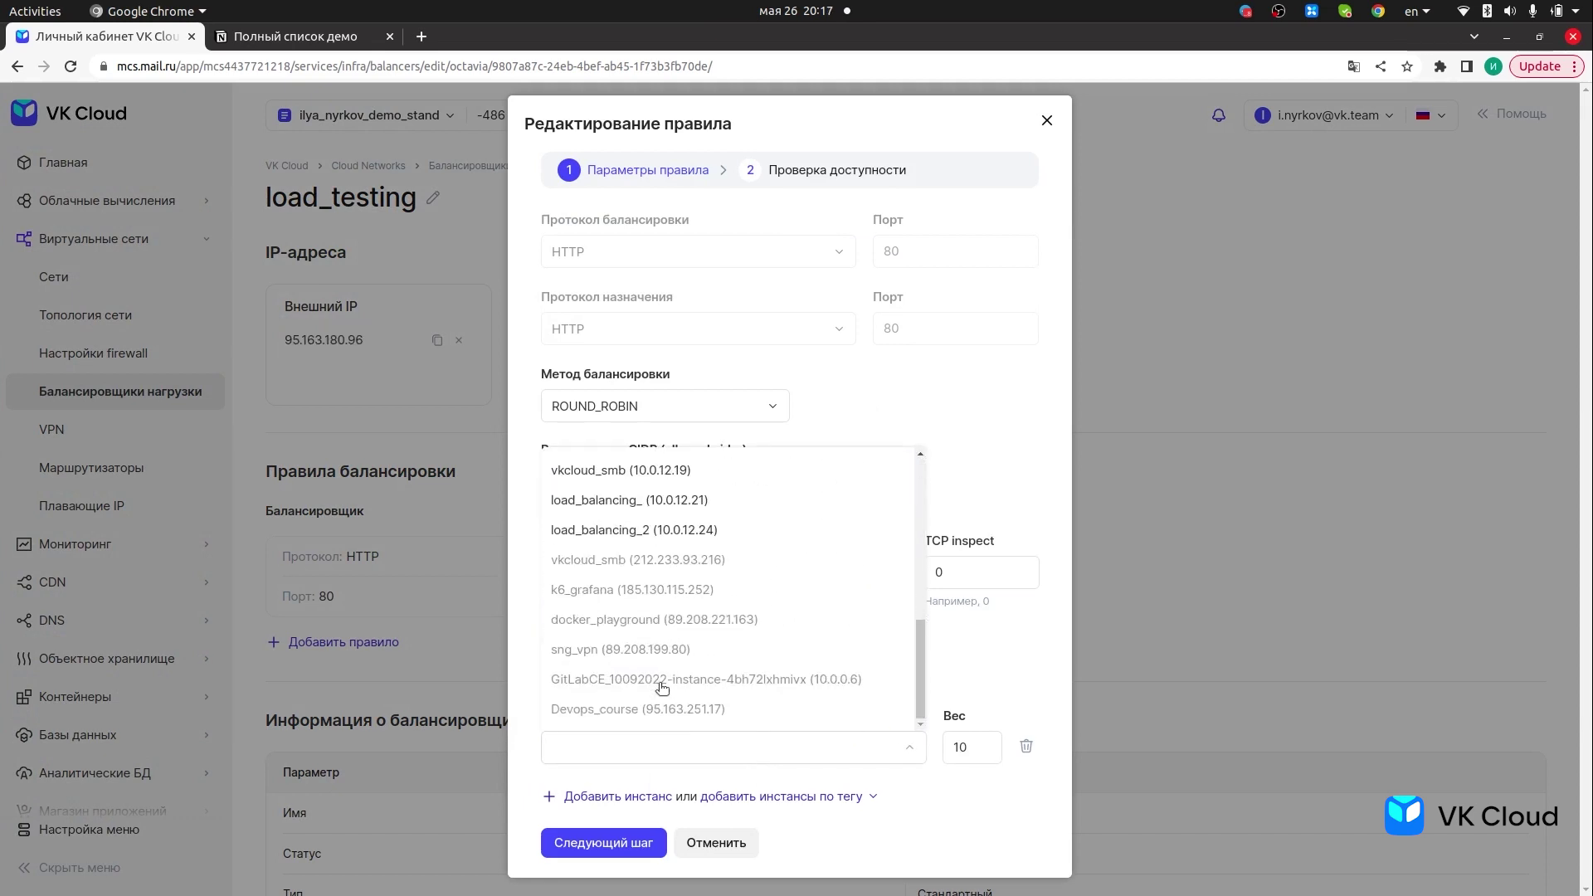
scroll(662, 688, "up", 3)
scroll(660, 656, "down", 2)
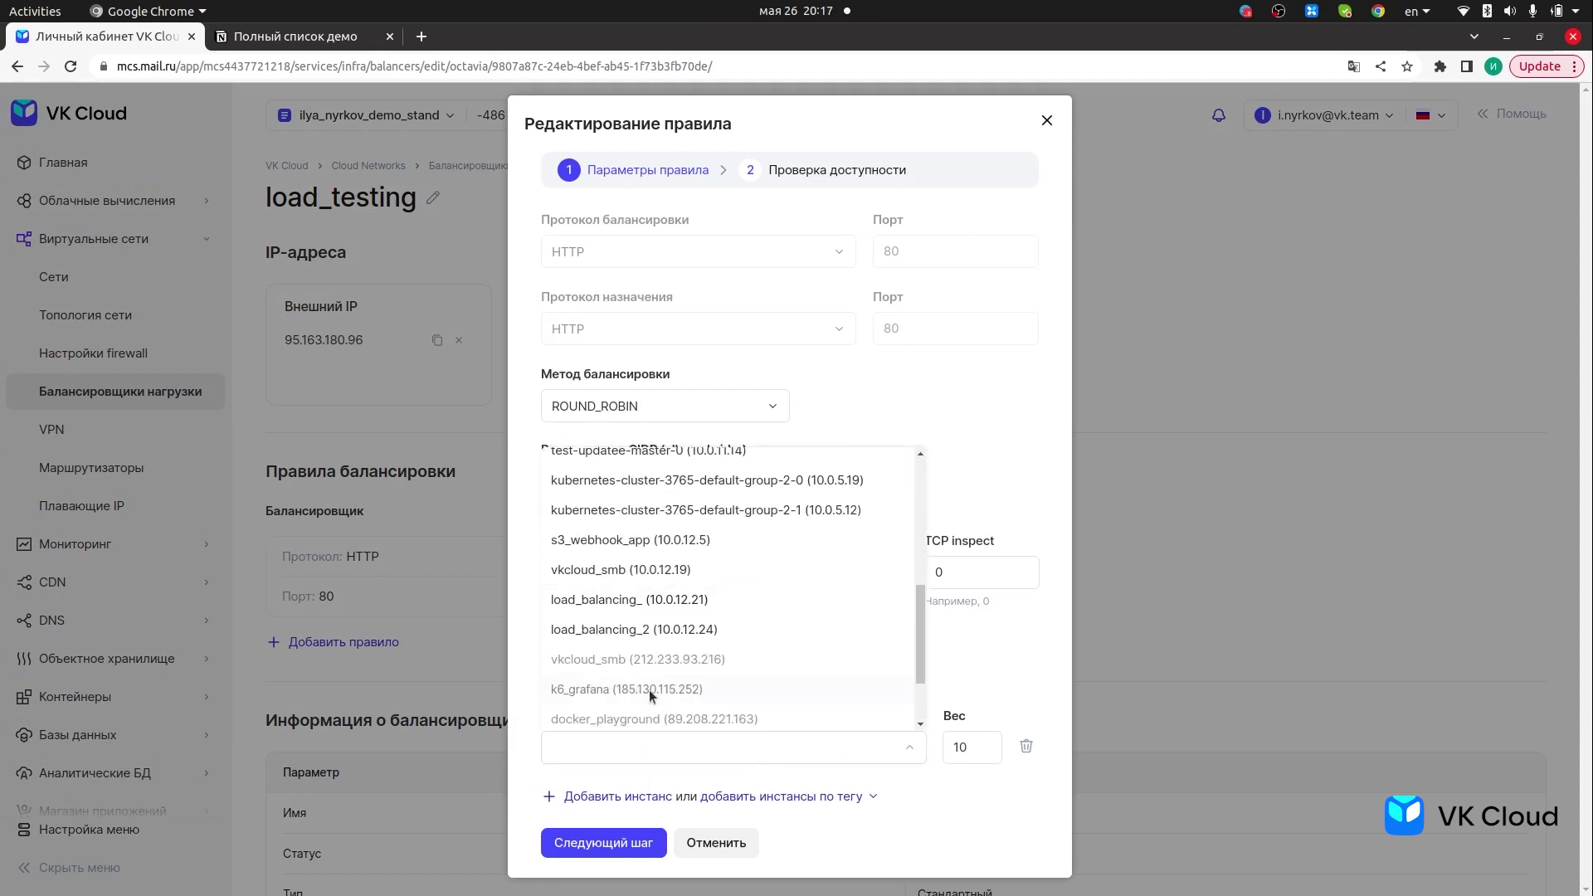
left_click(658, 604)
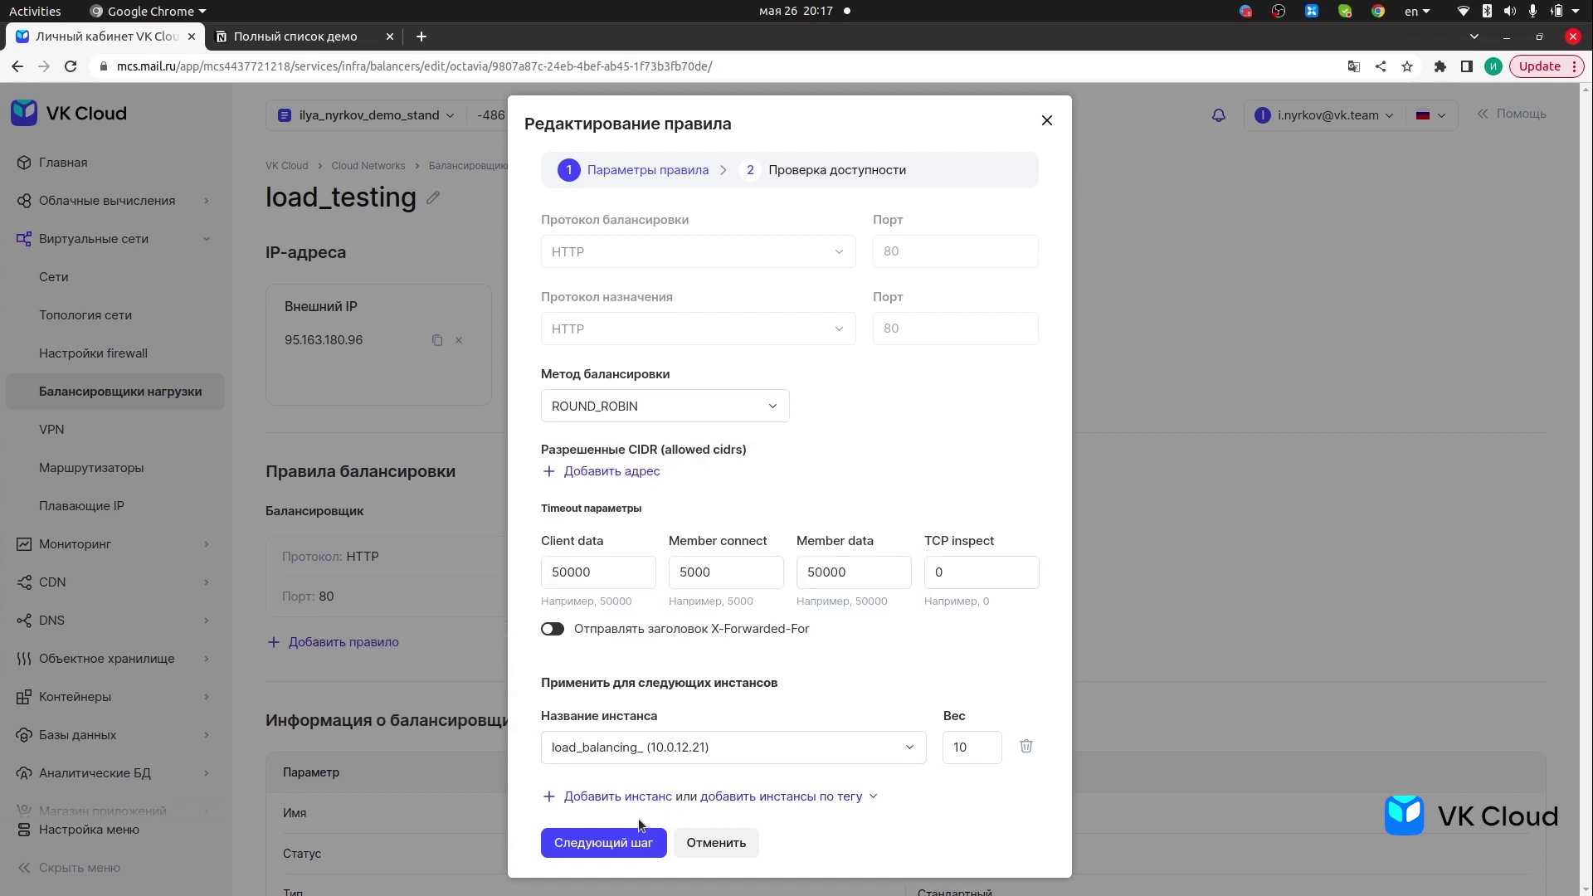
left_click(603, 842)
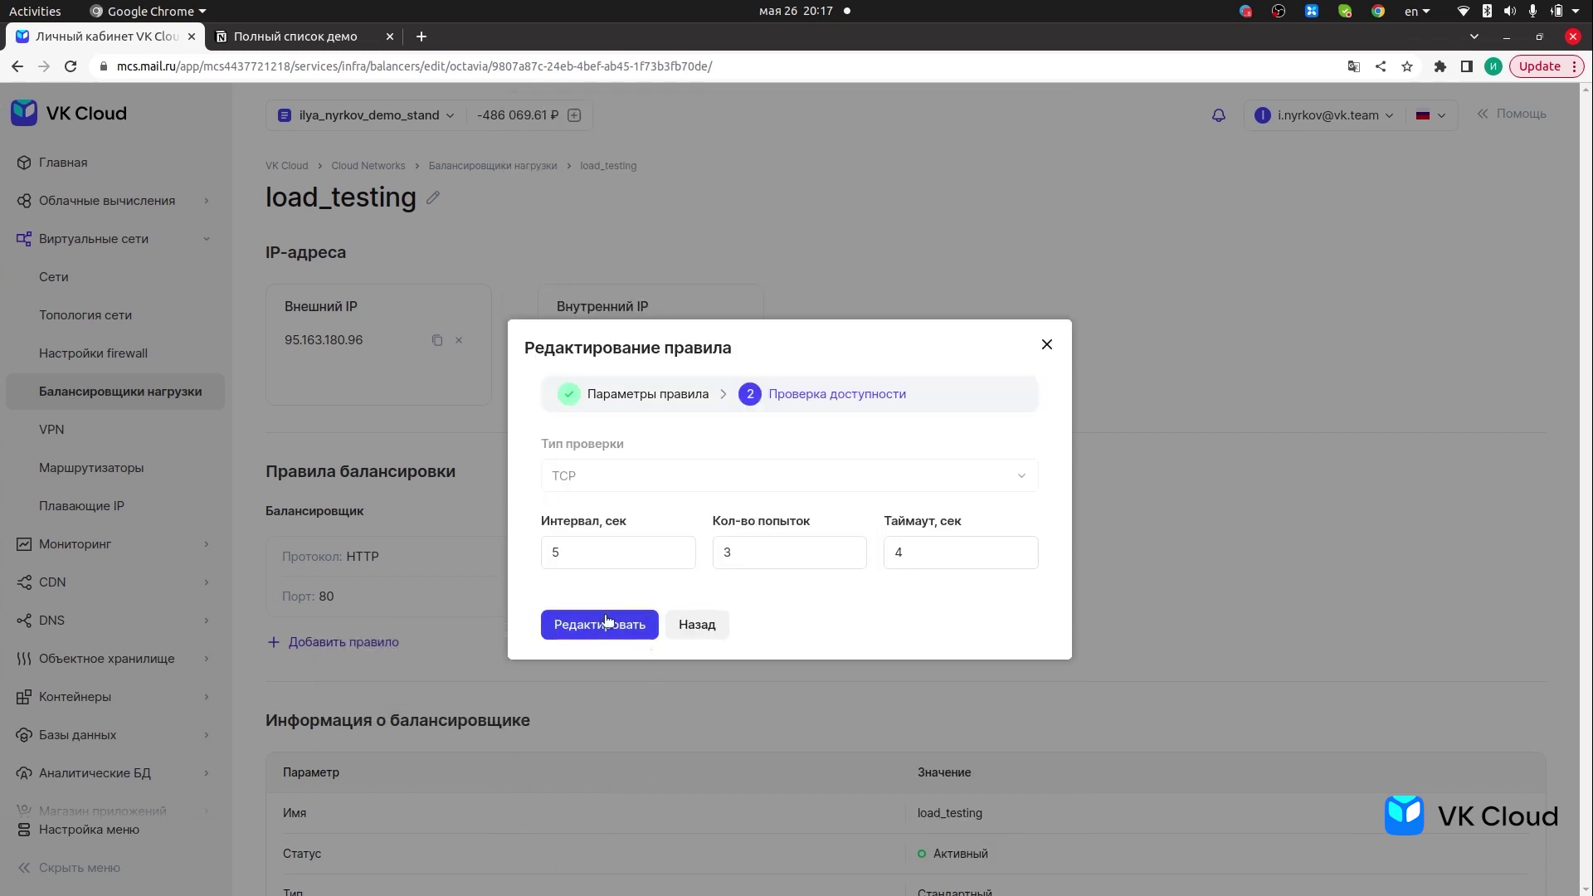
left_click(610, 625)
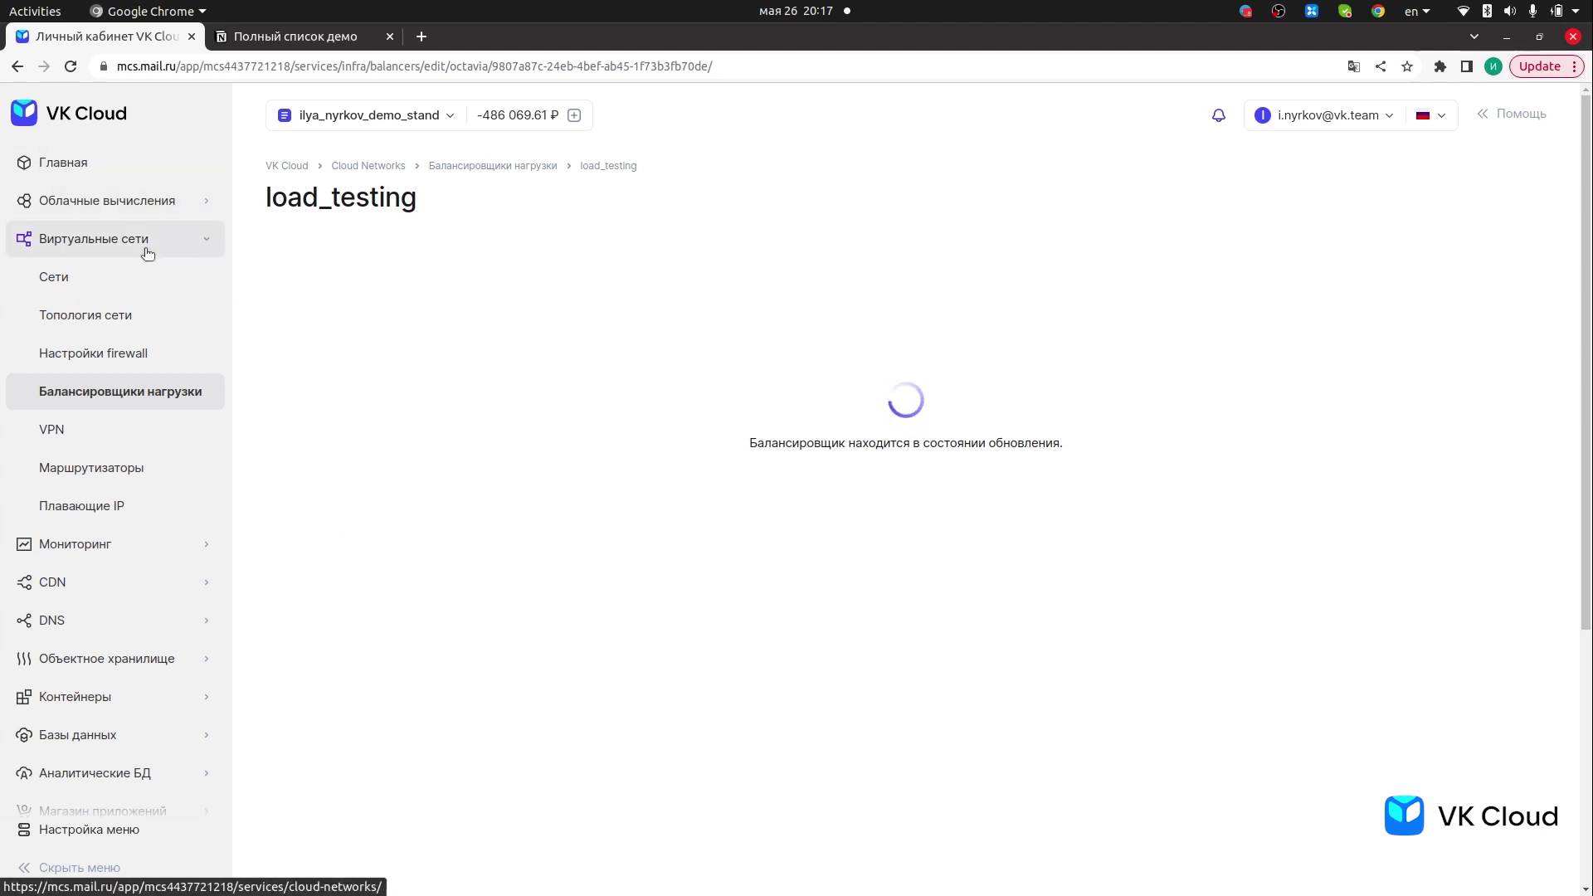
- Copy load_balancing_'s external IP 95.163.214.216 from Виртуальные машины and start an ssh command in Terminal
left_click(113, 200)
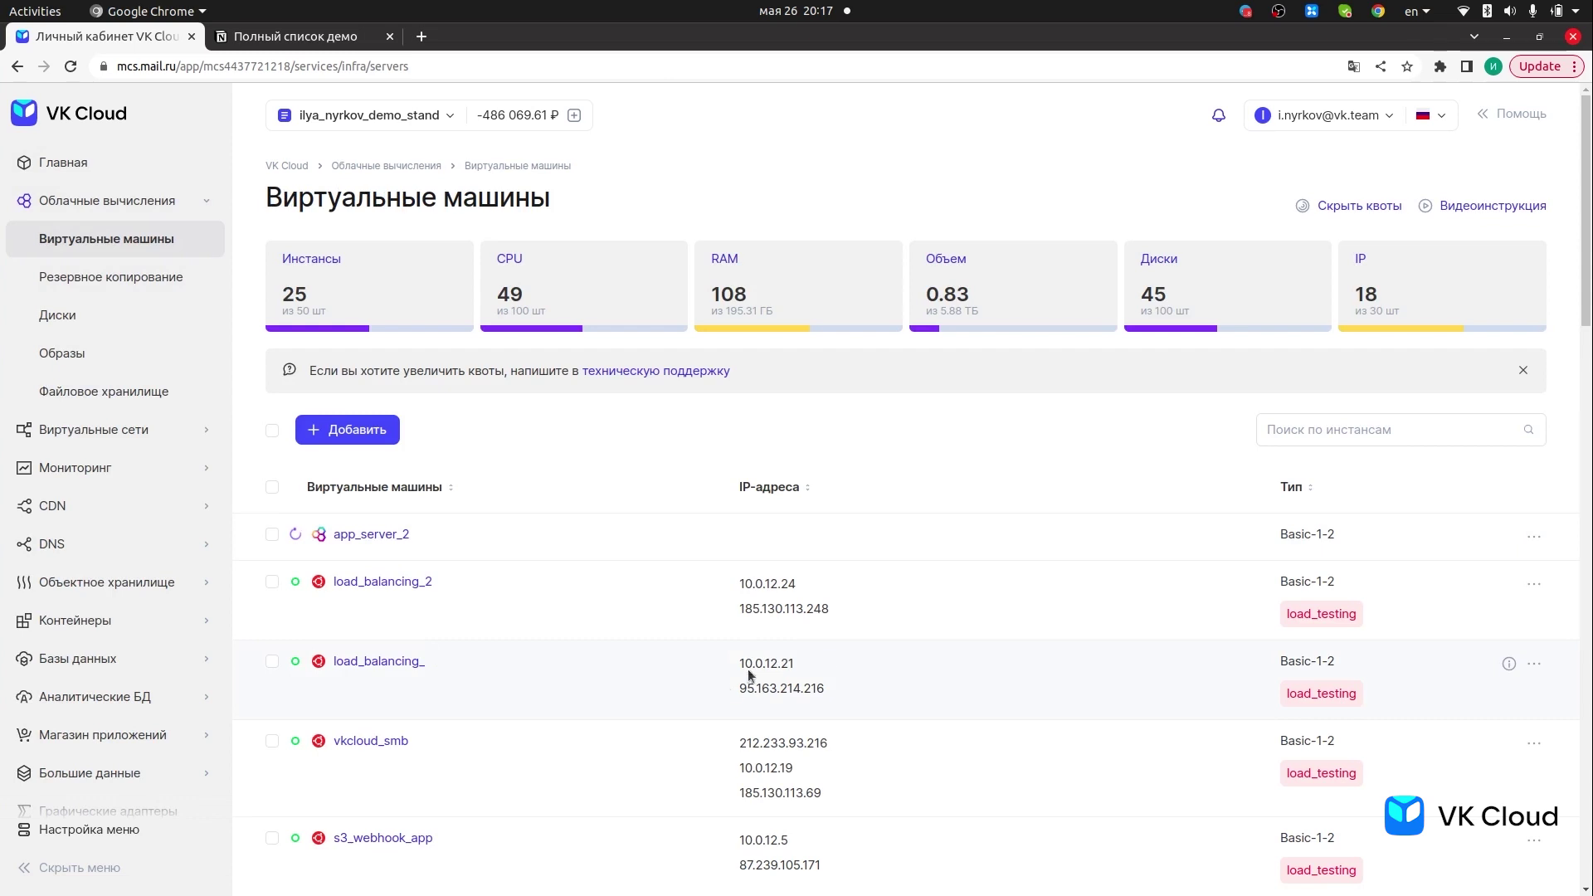
double_click(772, 684)
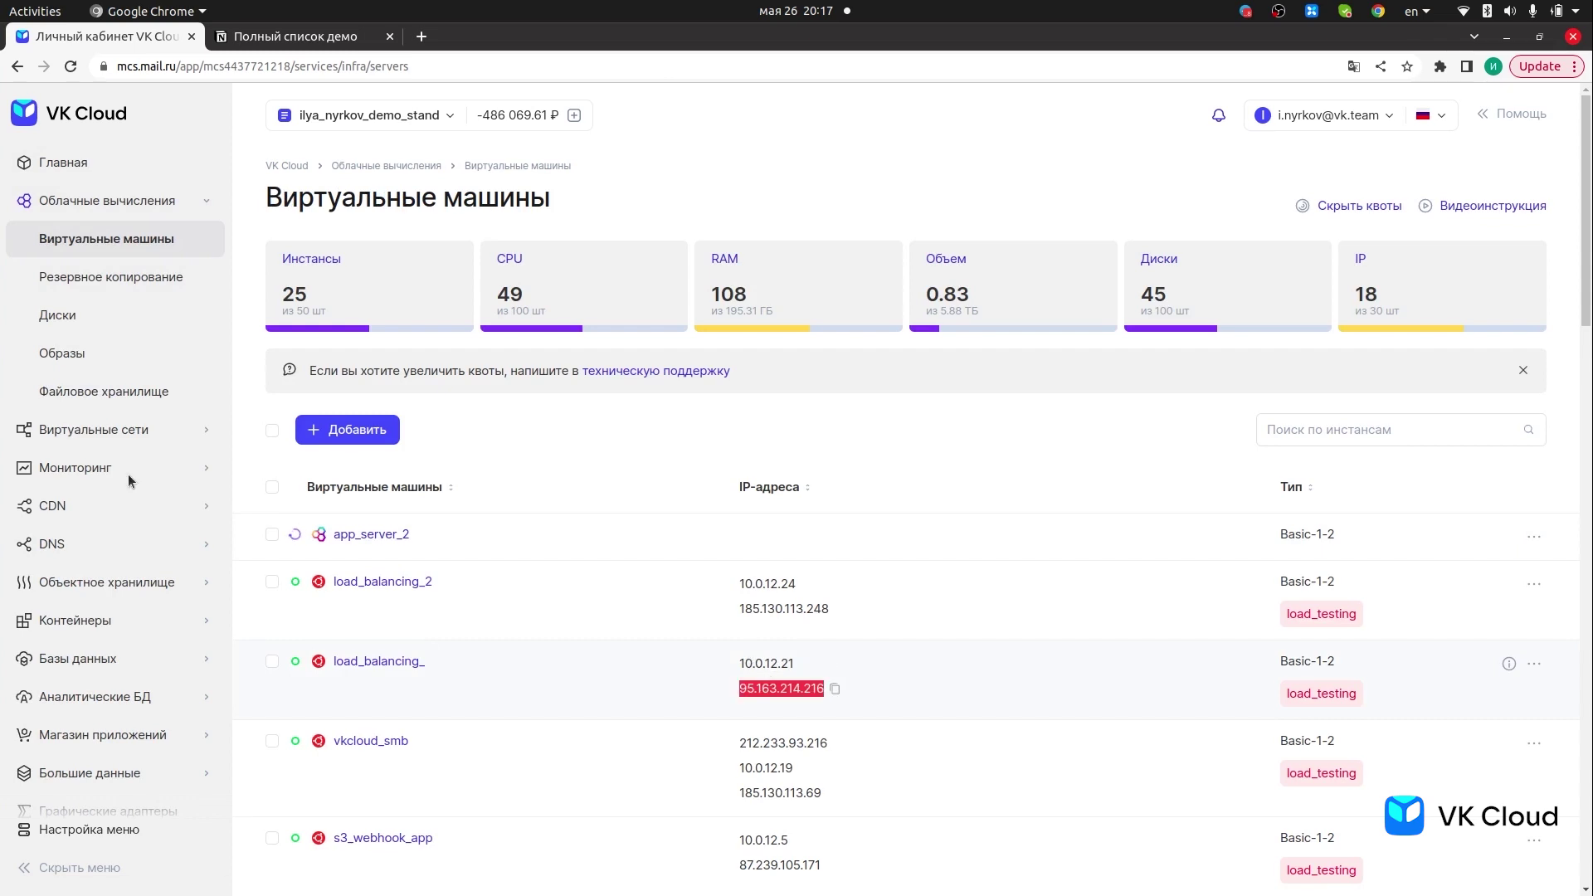
left_click(32, 357)
type("ss")
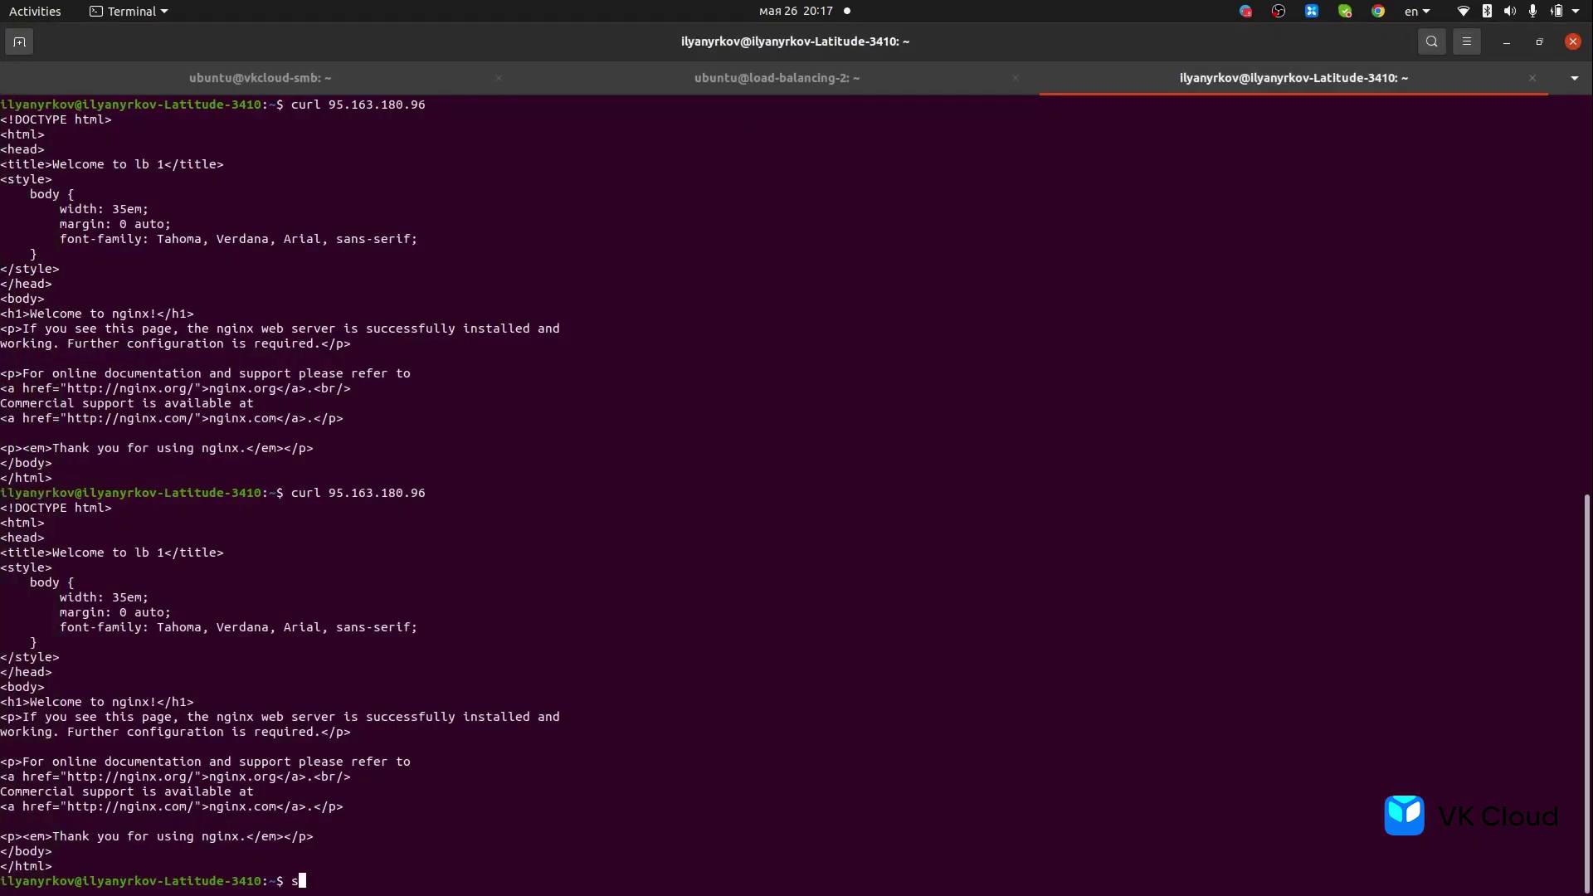
type("h")
type("95.163.214.216")
key("Left")
key("Left")
key("Left")
key("Left")
key("Left")
key("Left")
key("Left")
key("Left")
key("Left")
key("Left")
key("Left")
key("Left")
key("Left")
key("Left")
type("ubuntu")
key("Left")
key("Left")
key("Left")
type("u")
key("Right")
key("Right")
key("Right")
type("@")
key("Right")
key("Right")
key("Right")
key("Right")
key("Right")
key("Right")
key("Right")
key("Right")
key("Right")
key("Right")
key("Right")
key("Right")
key("Right")
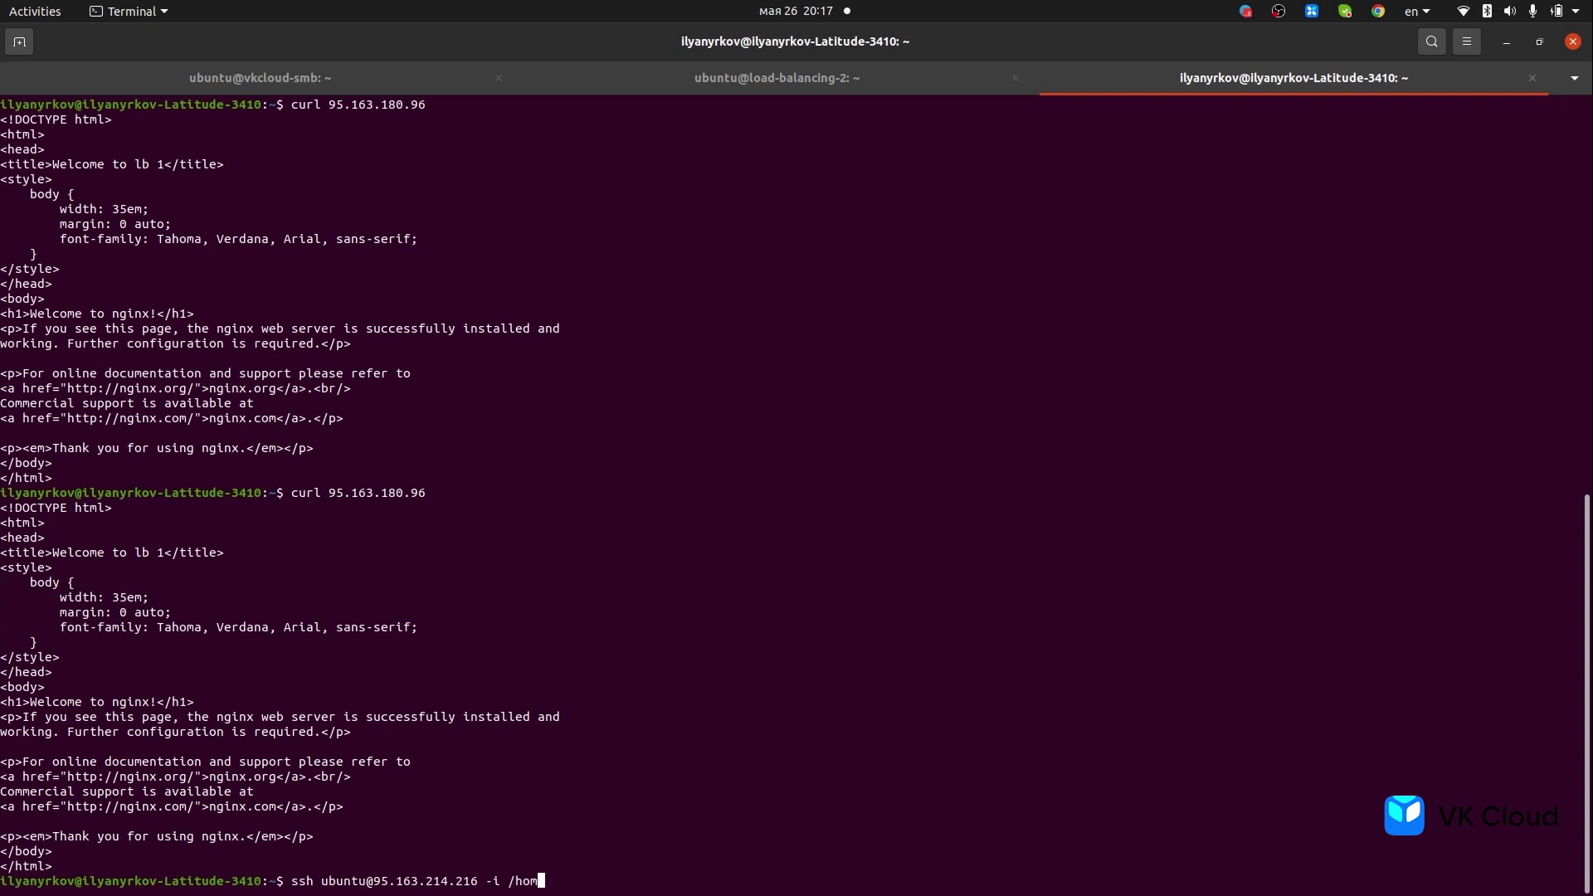
type("~/Downloads/i")
key("Tab")
key("Return")
- Retry the ssh login using the load-balancing--VKD0DHbd.pem key file
key("Up")
key("BackSpace")
key("BackSpace")
key("BackSpace")
key("BackSpace")
key("BackSpace")
key("BackSpace")
key("BackSpace")
key("BackSpace")
key("BackSpace")
key("BackSpace")
key("BackSpace")
key("BackSpace")
key("BackSpace")
key("BackSpace")
key("BackSpace")
key("BackSpace")
key("BackSpace")
key("BackSpace")
key("BackSpace")
key("BackSpace")
key("BackSpace")
key("BackSpace")
key("BackSpace")
key("BackSpace")
key("BackSpace")
key("BackSpace")
key("BackSpace")
key("BackSpace")
type("lo")
key("Tab")
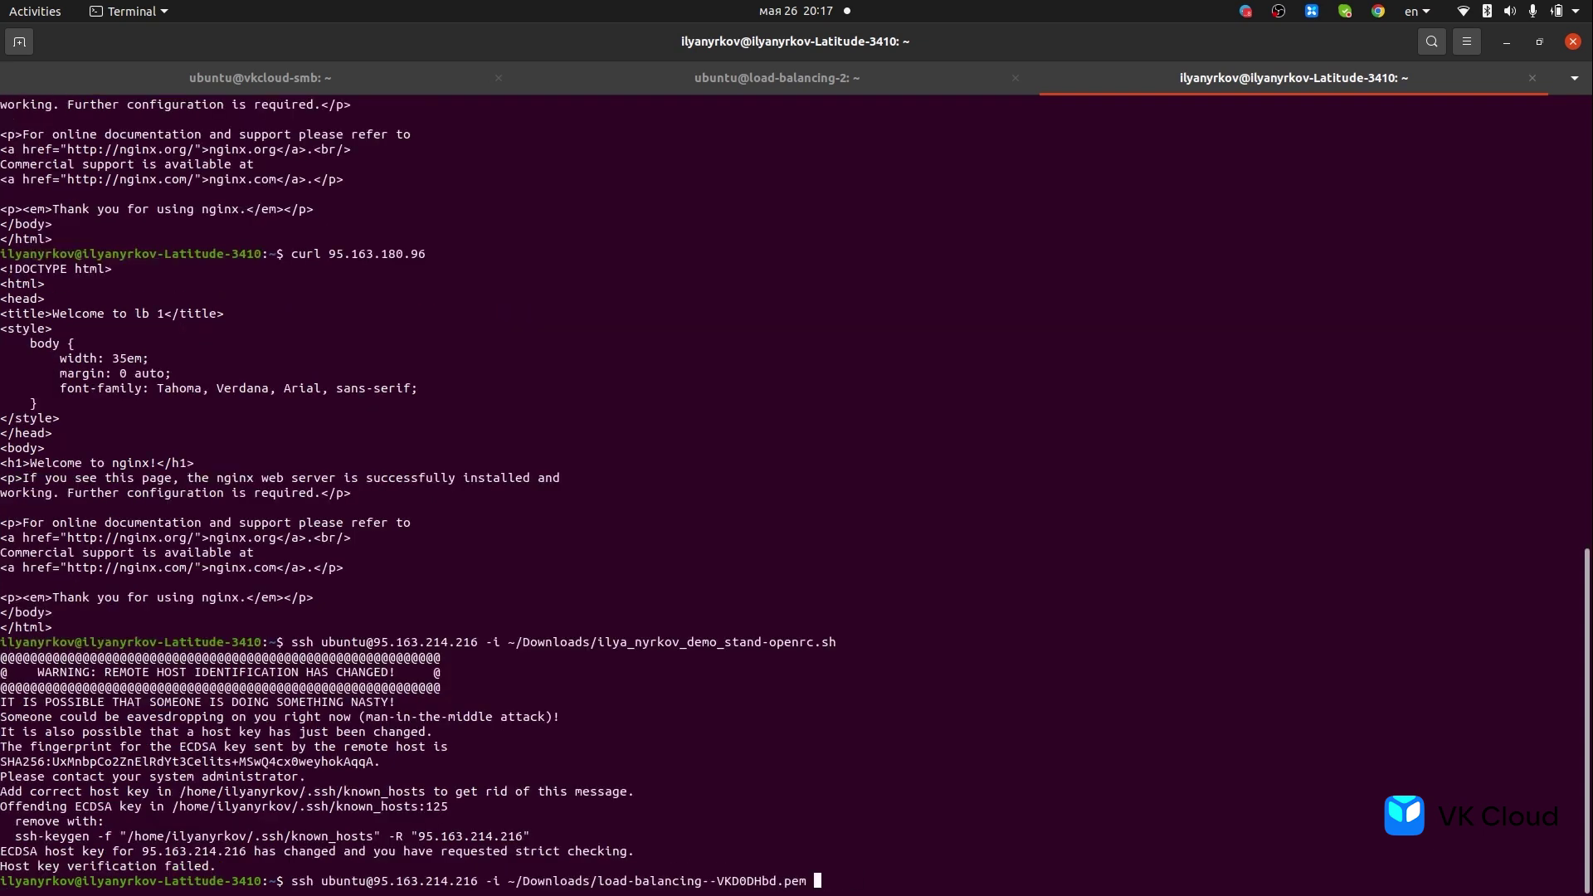
key("Return")
- Remove the stale host key with ssh-keygen -R, rerun ssh and accept the new key with yes
triple_click(357, 828)
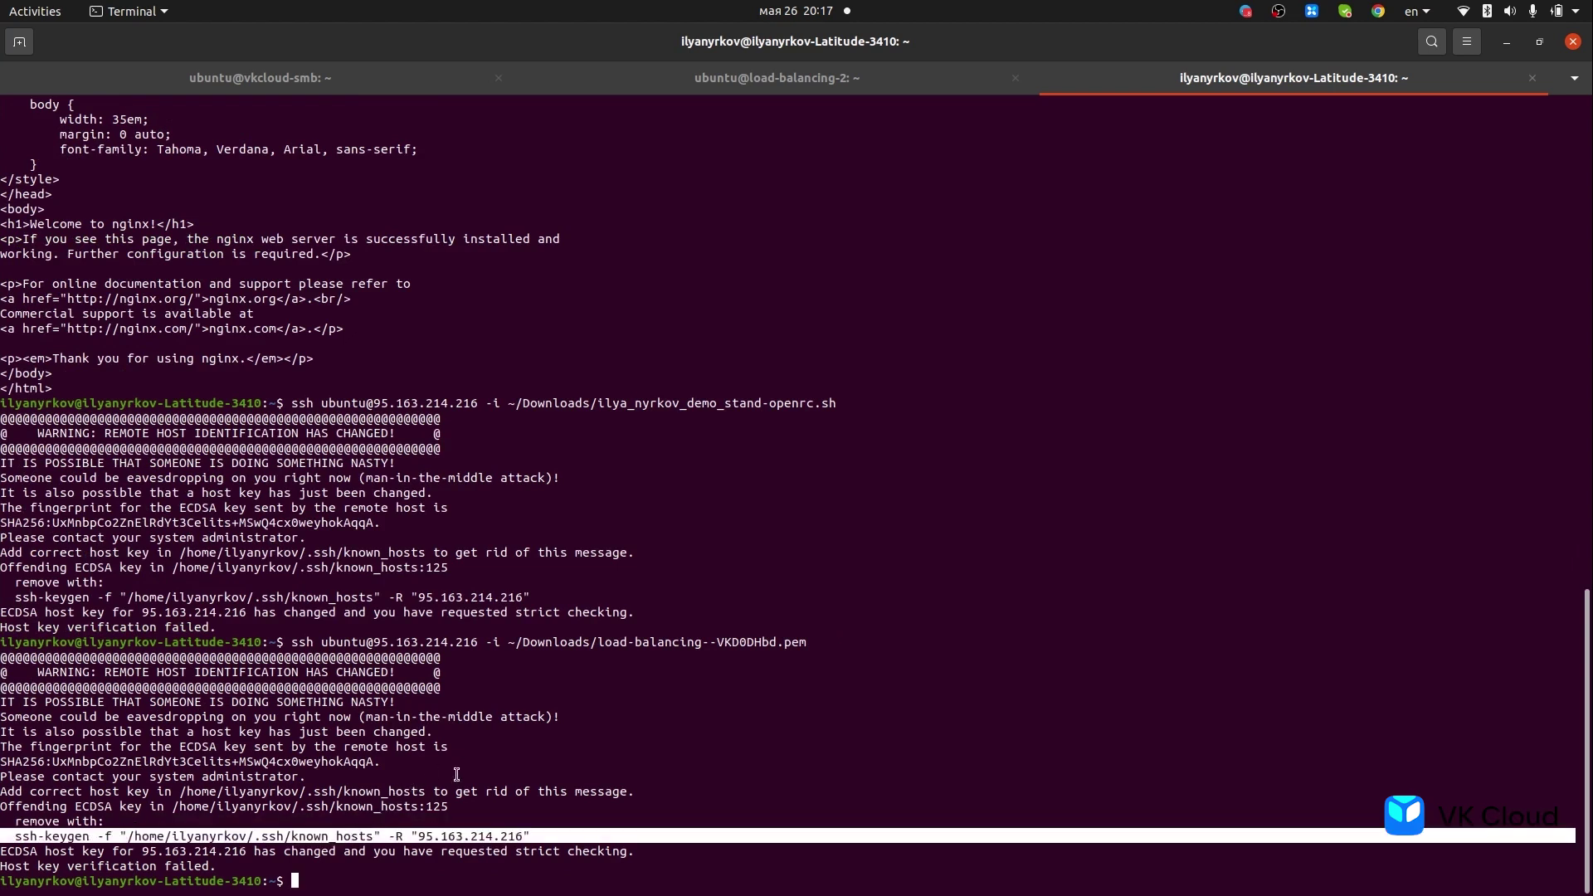
middle_click(540, 778)
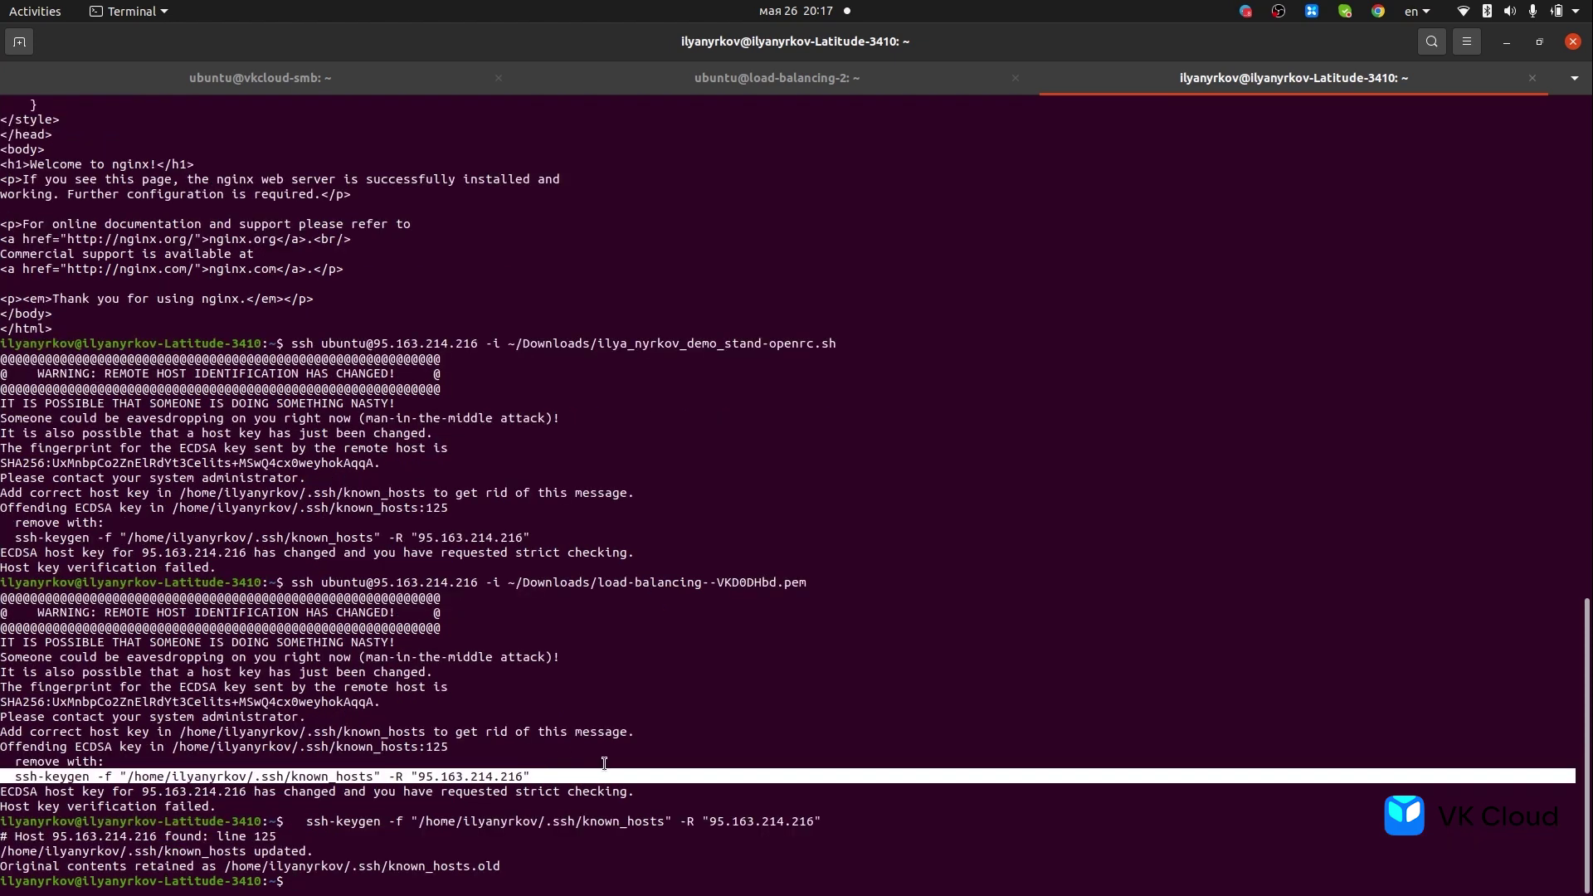
key("Up")
key("Up")
key("Up")
key("Down")
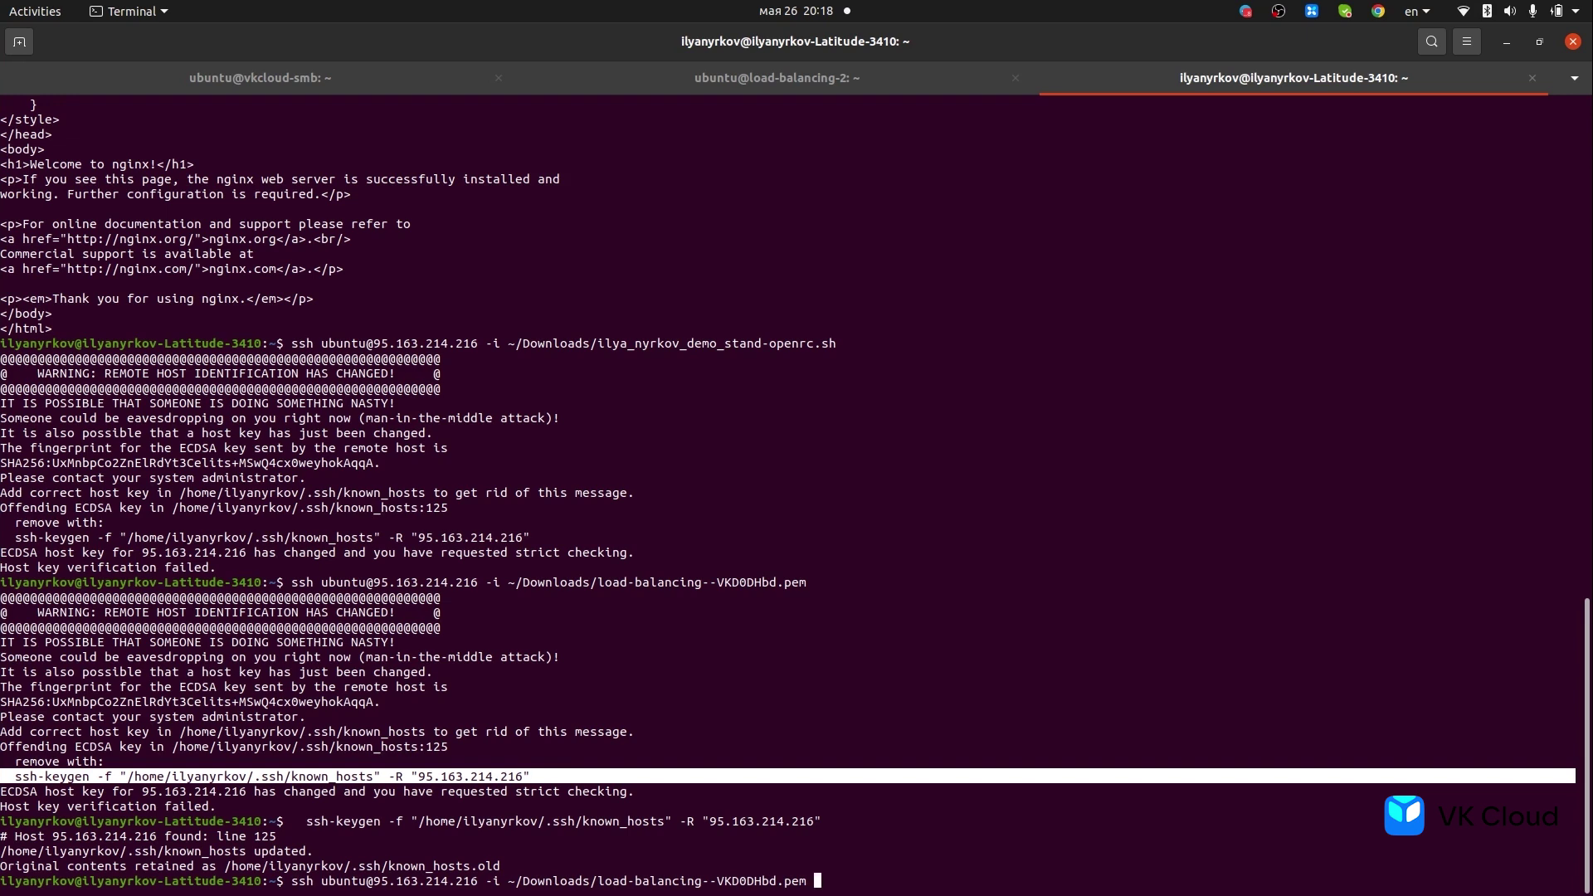
key("Return")
type("yes")
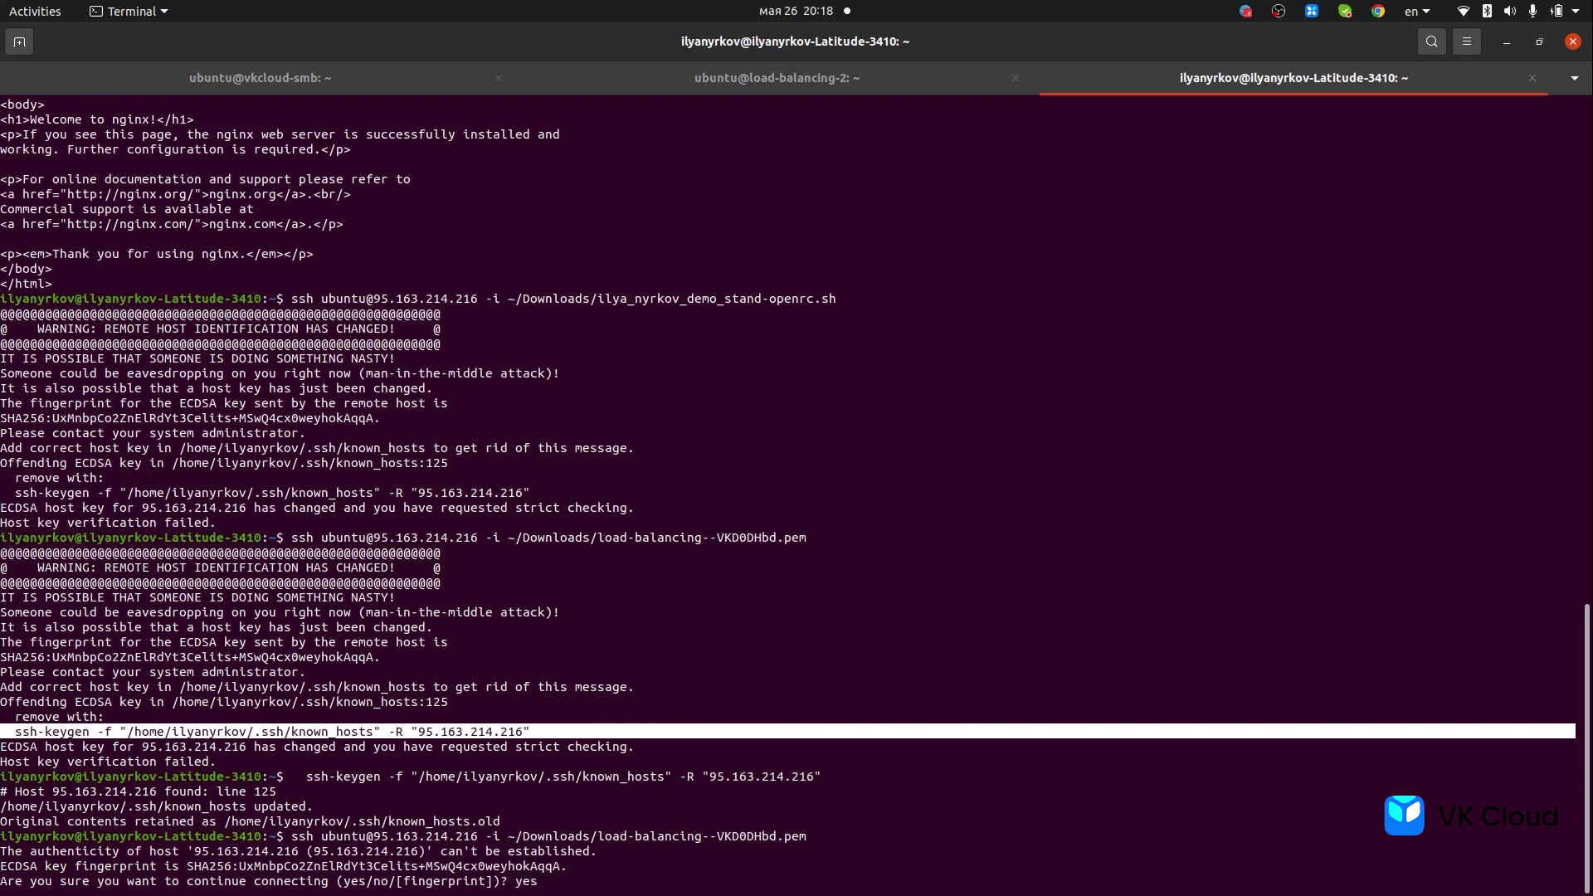
key("Return")
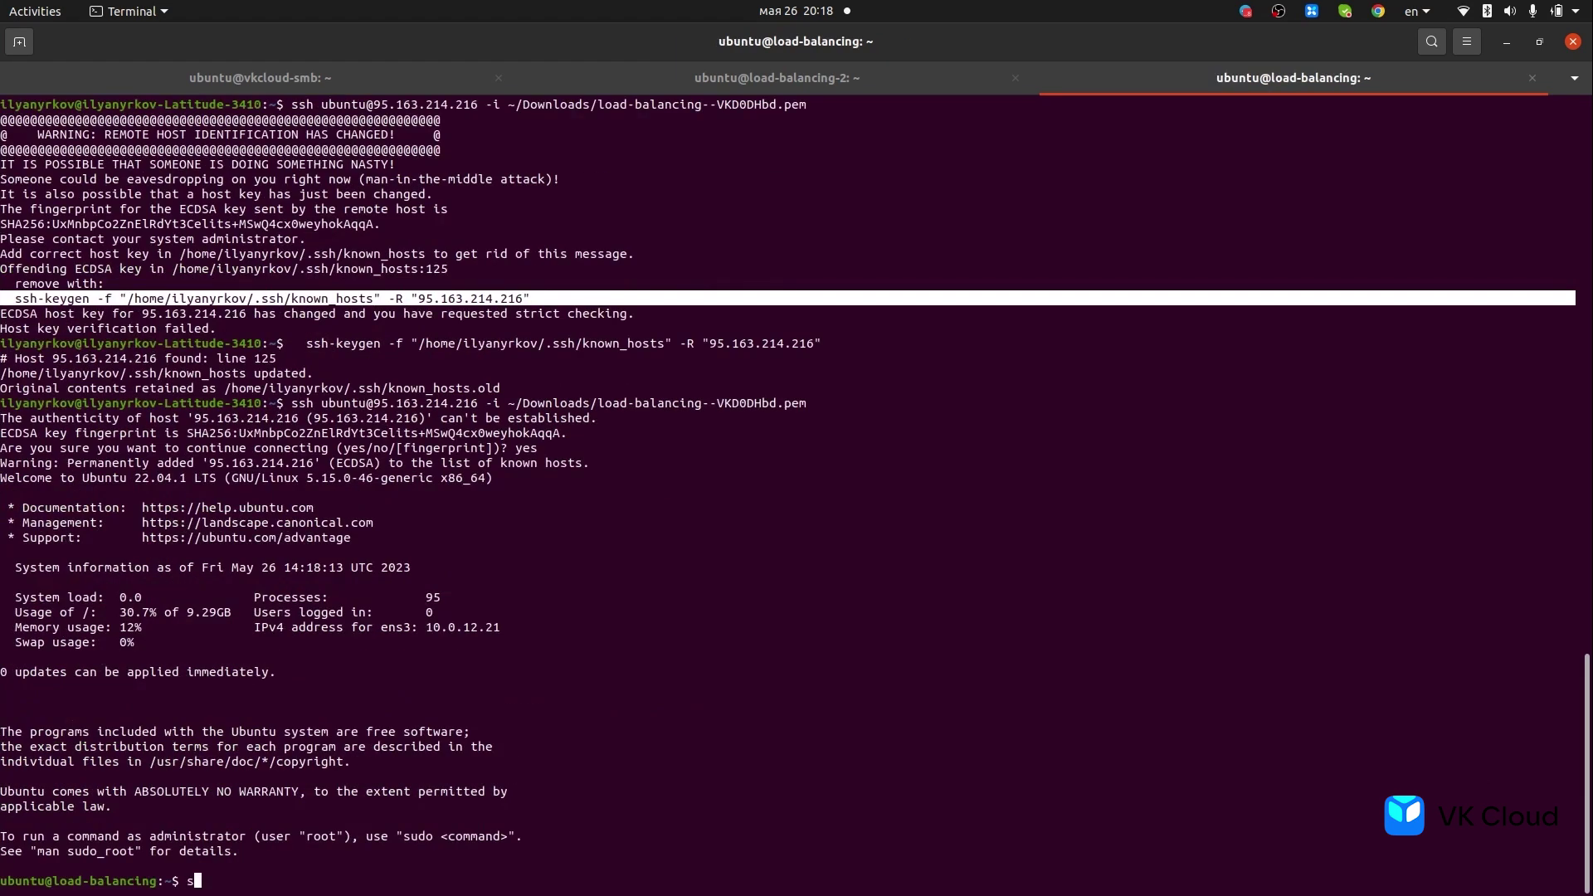
- Run curl localhost on the server to check for a running web server
type("sudo apt u")
key("BackSpace")
key("BackSpace")
key("BackSpace")
key("BackSpace")
key("BackSpace")
key("BackSpace")
key("BackSpace")
key("BackSpace")
type("curl")
key("Home")
key("Delete")
key("Delete")
key("End")
type("localhost")
key("Return")
- Attempt sudo apt install nginx, confirming with Y, interrupting and retrying once
type("sudo apt instal")
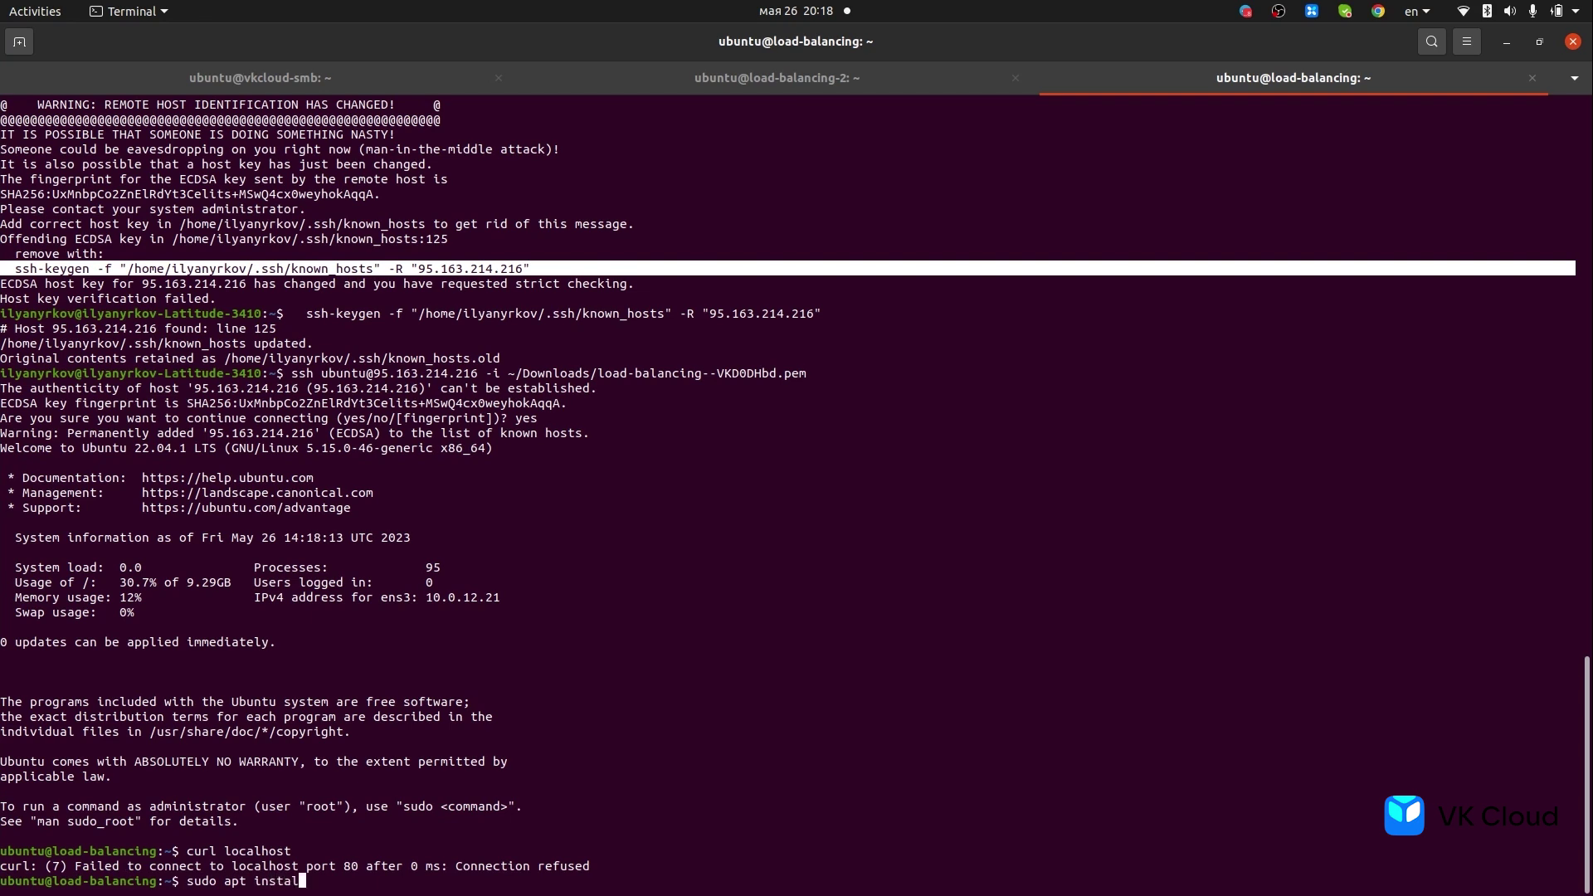
type("l nginx")
key("Return")
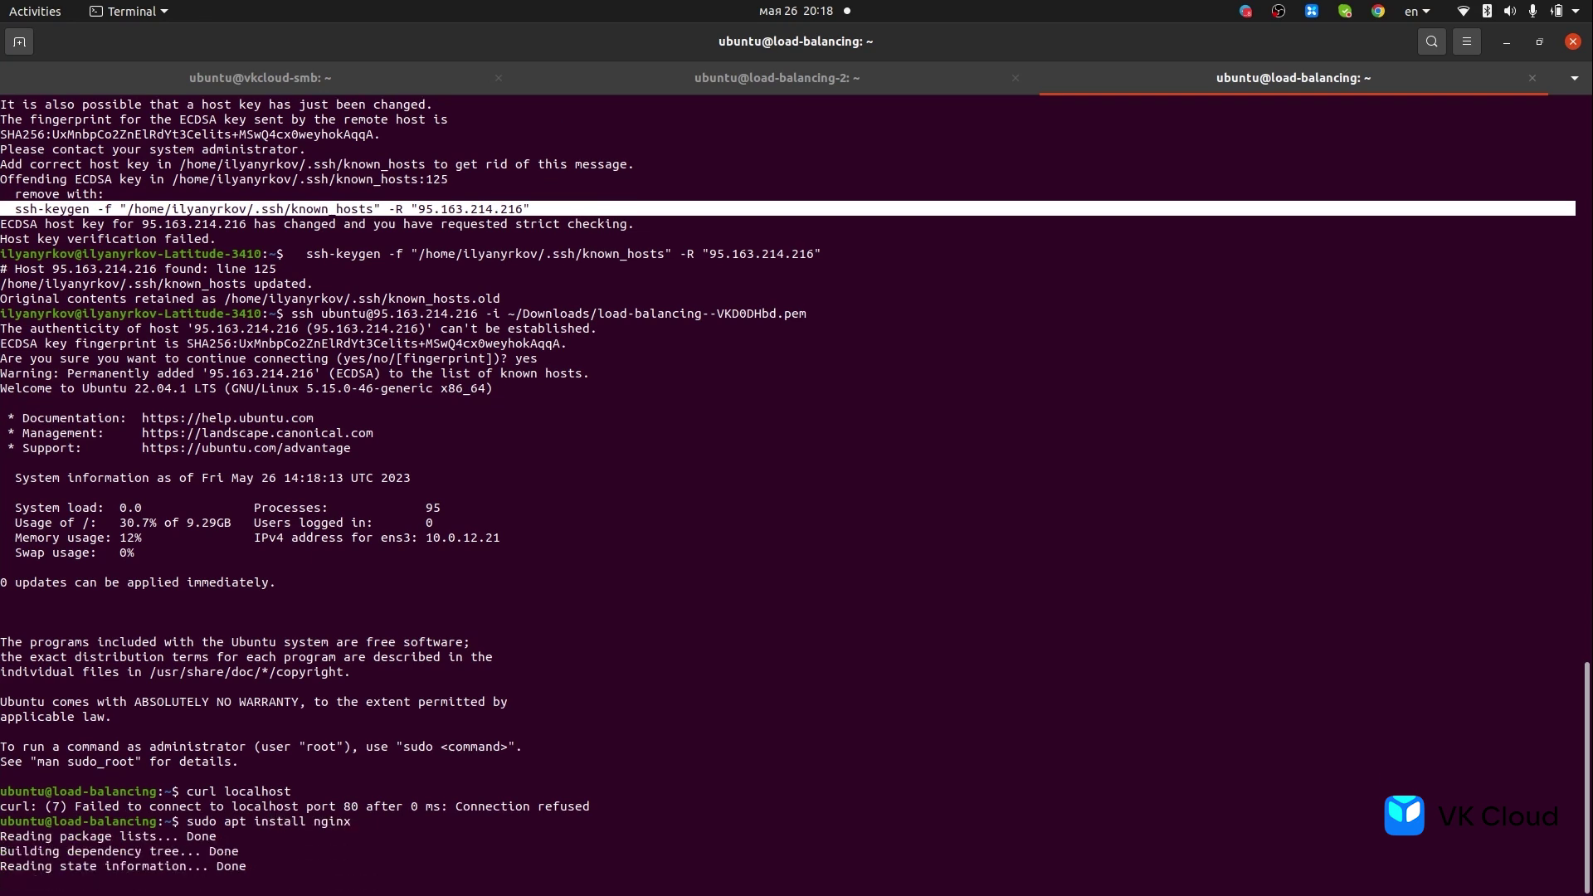
type("Y")
key("Return")
key("ctrl+c")
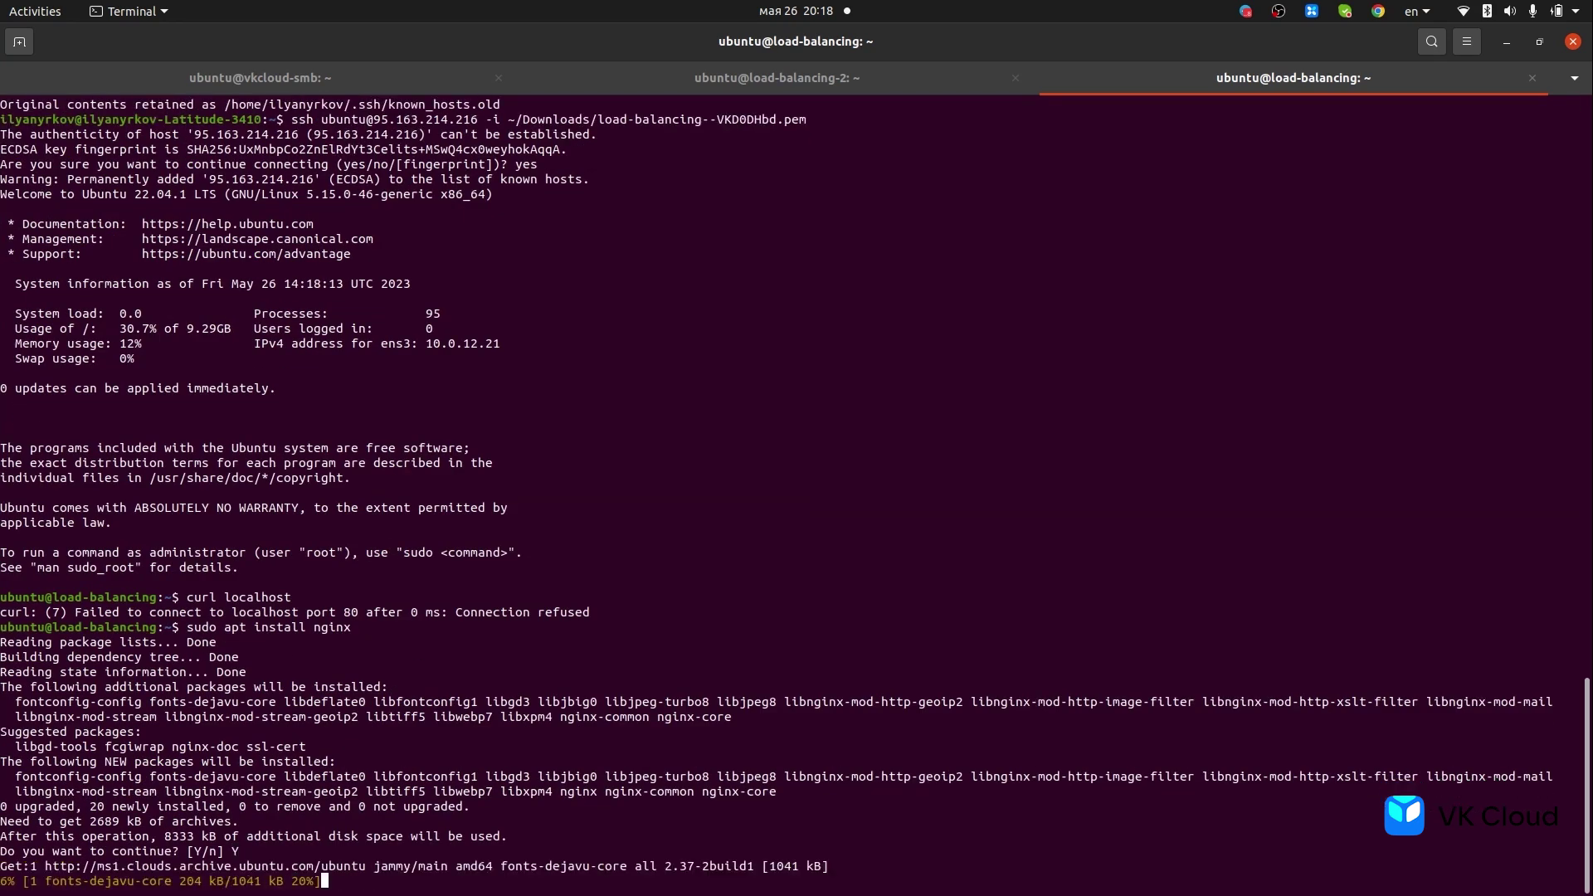
key("Up")
key("Return")
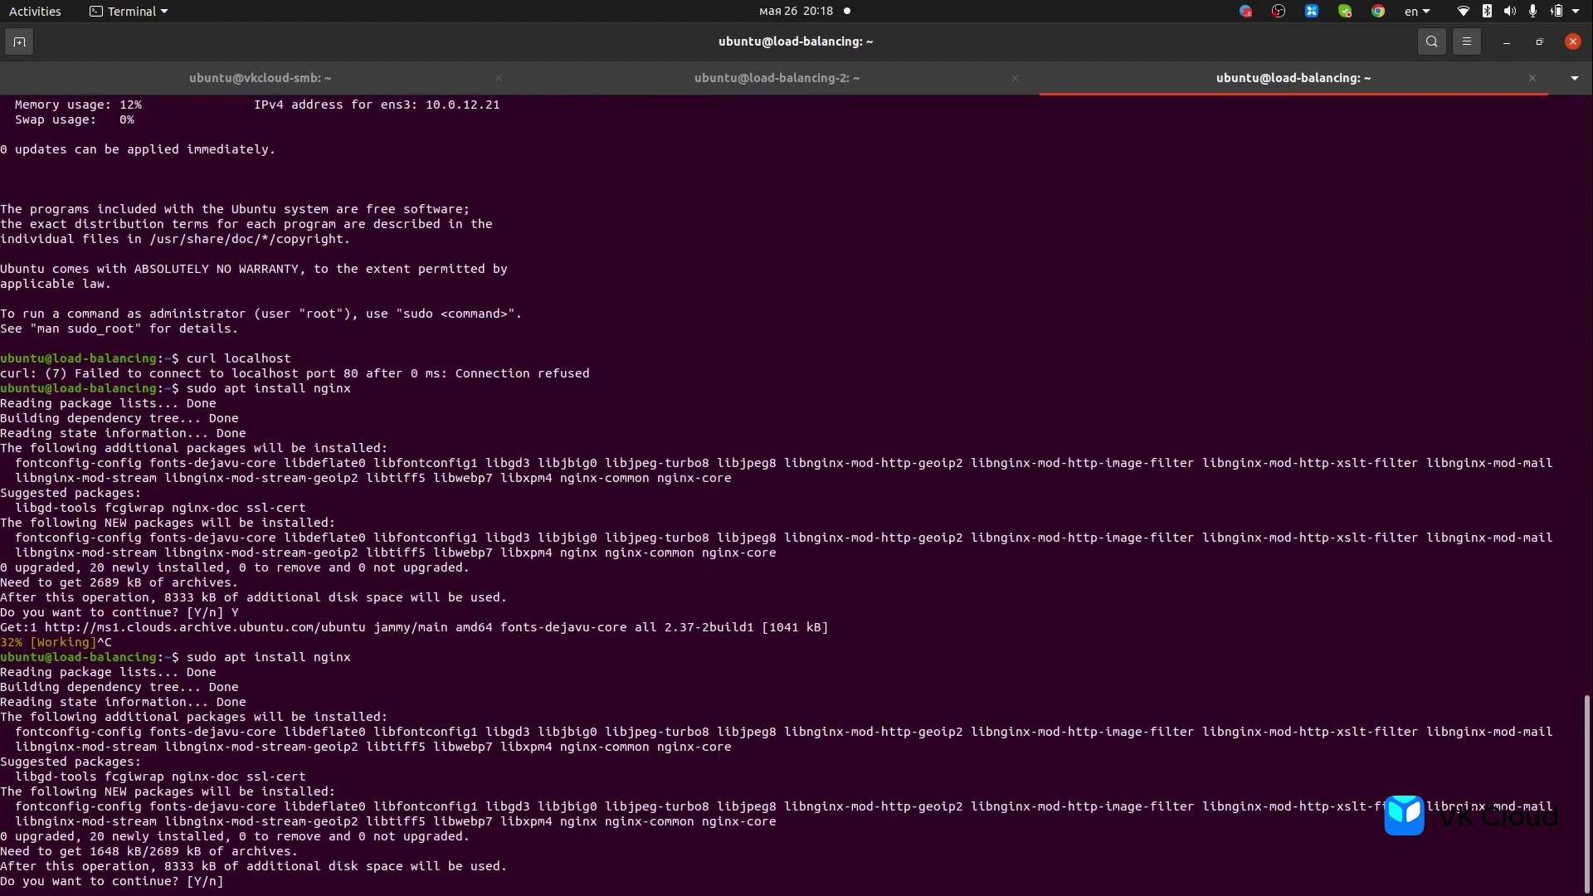
type("Y")
key("Return")
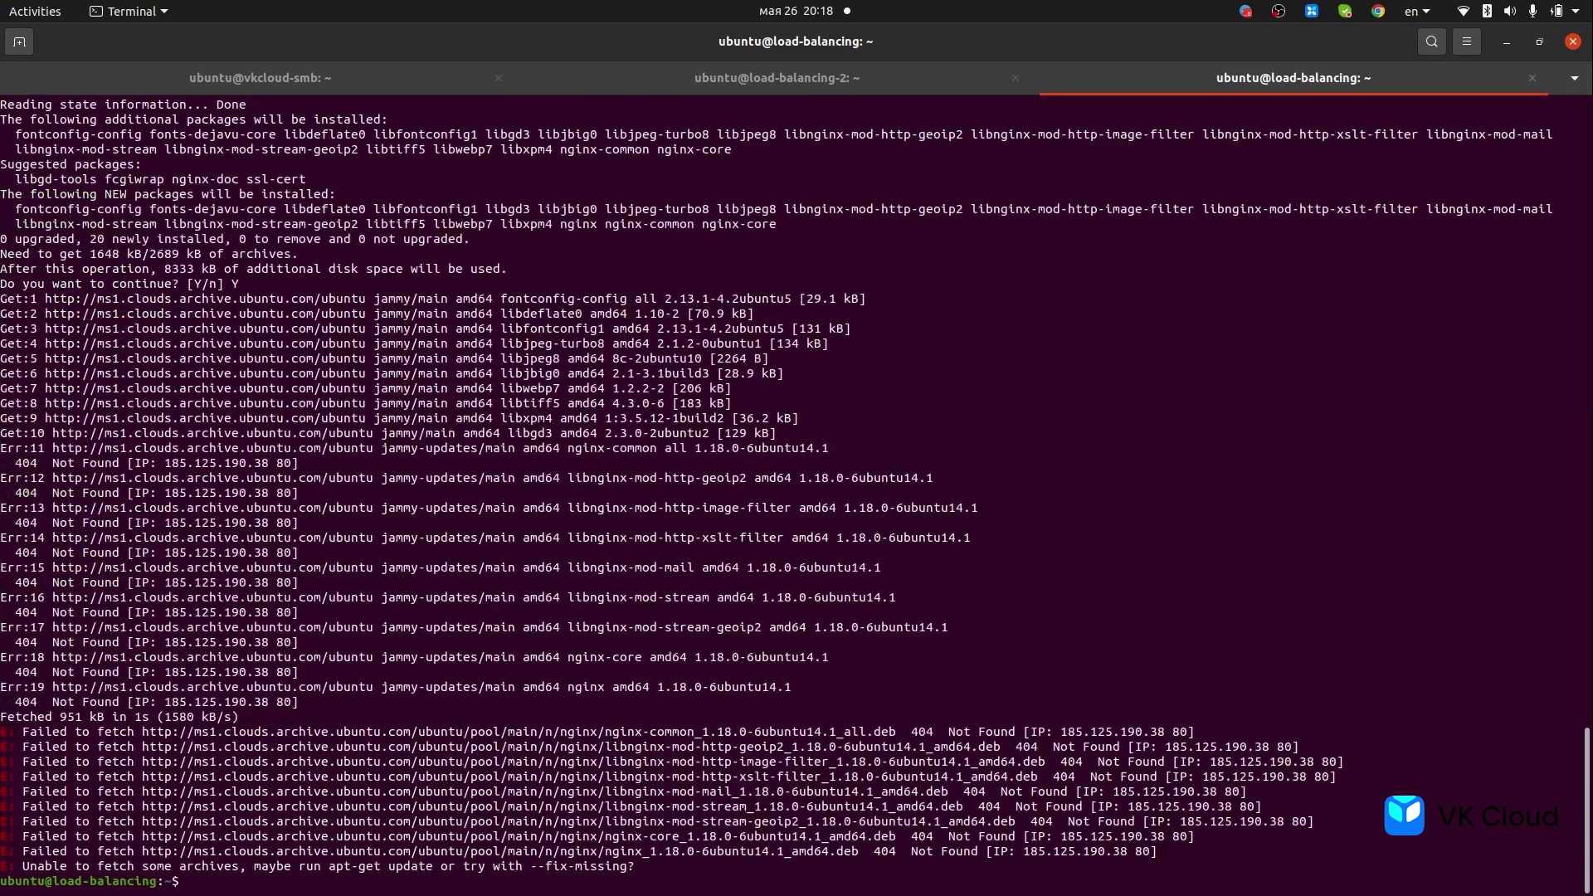
- Run sudo apt update, then rerun the nginx install and confirm with Y
type("sudo apt update")
key("Return")
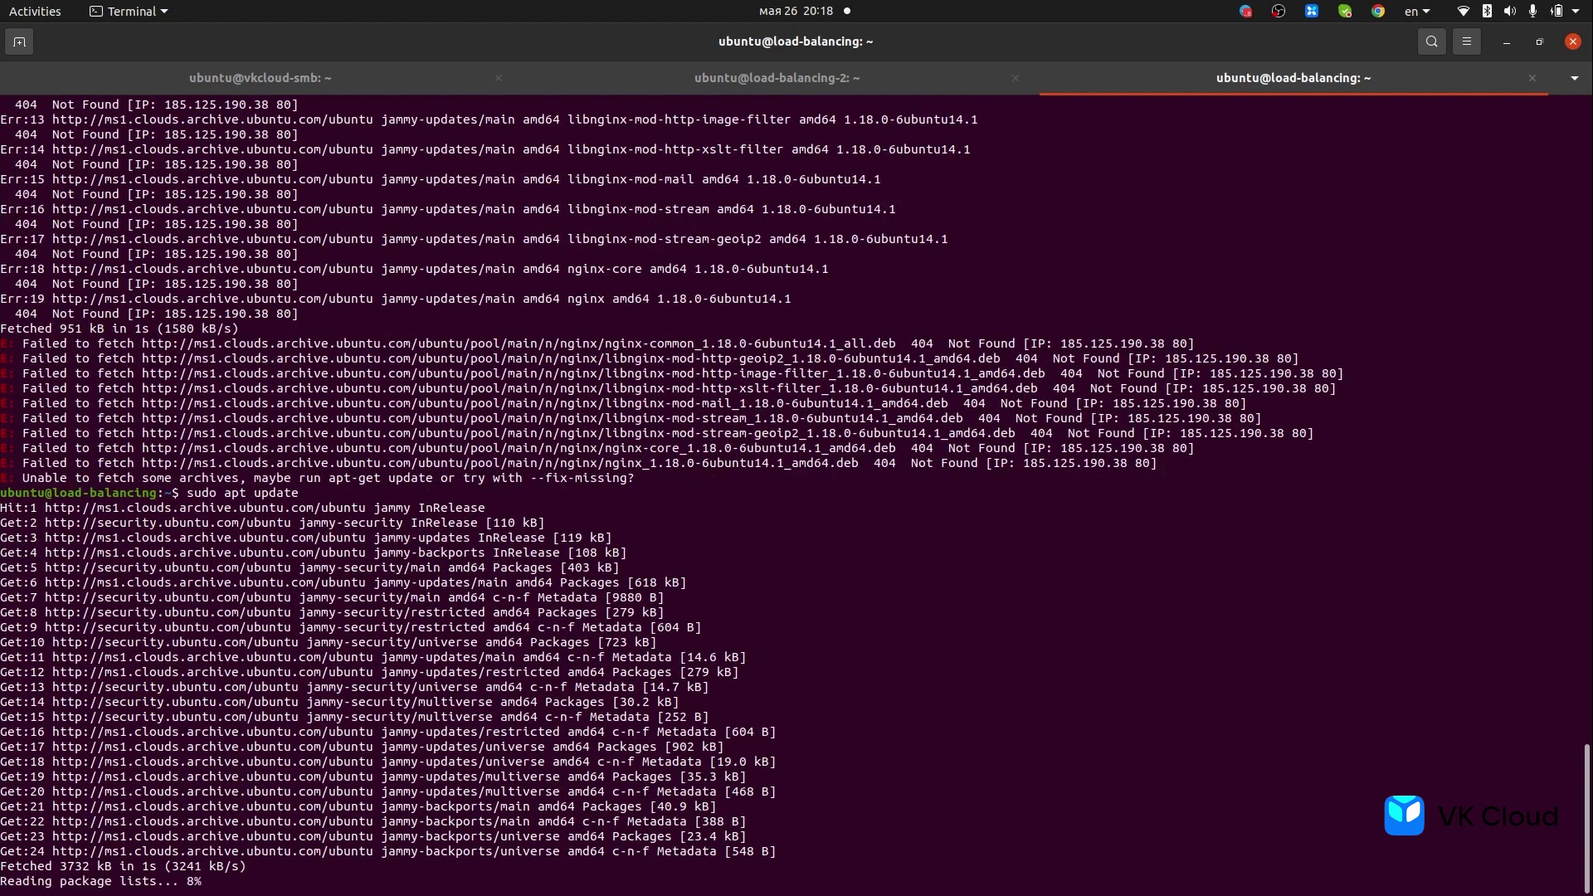
key("Up")
key("Up")
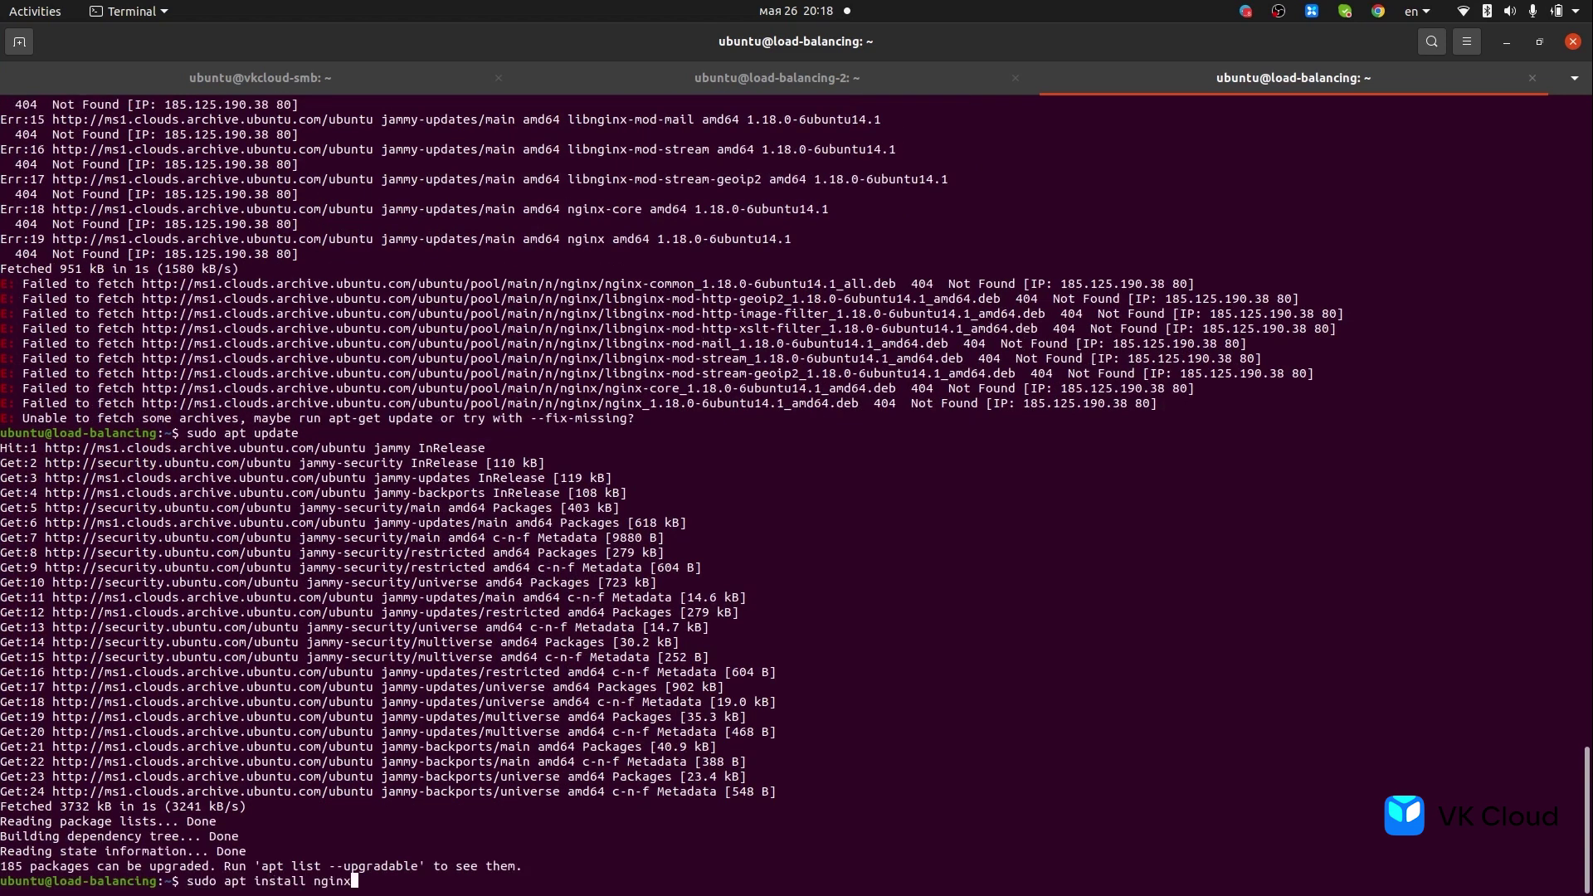
key("Return")
type("Y")
key("Return")
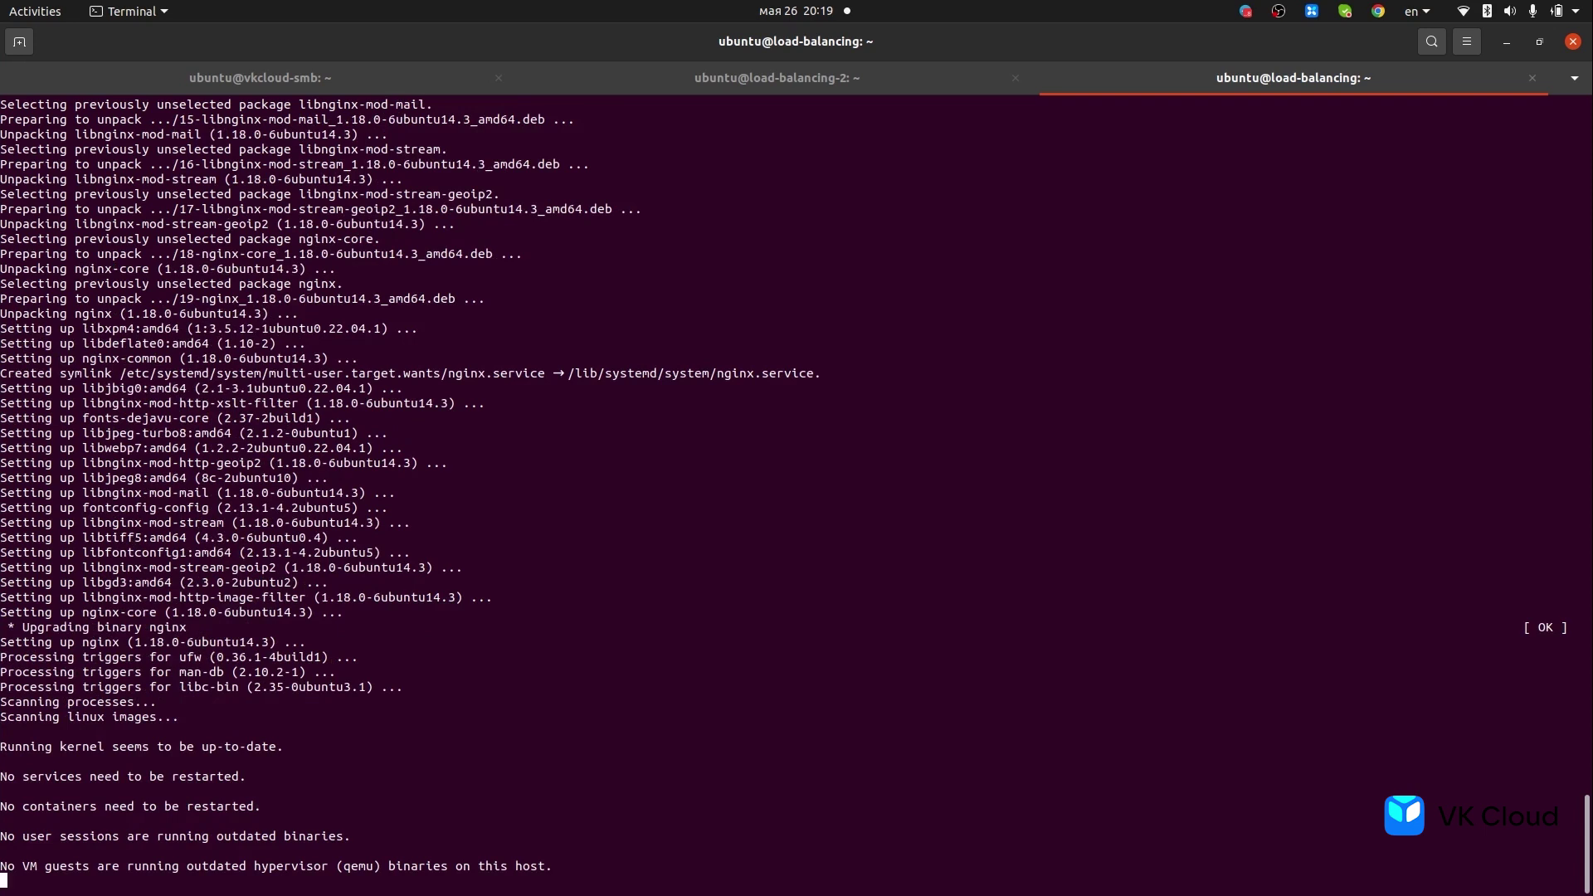
- Fetch the default nginx page with curl localhost and look at index.nginx-debian.html in vi
type("sudo sy")
key("BackSpace")
key("BackSpace")
key("BackSpace")
key("BackSpace")
key("BackSpace")
key("BackSpace")
key("BackSpace")
type("curl localhost")
key("Return")
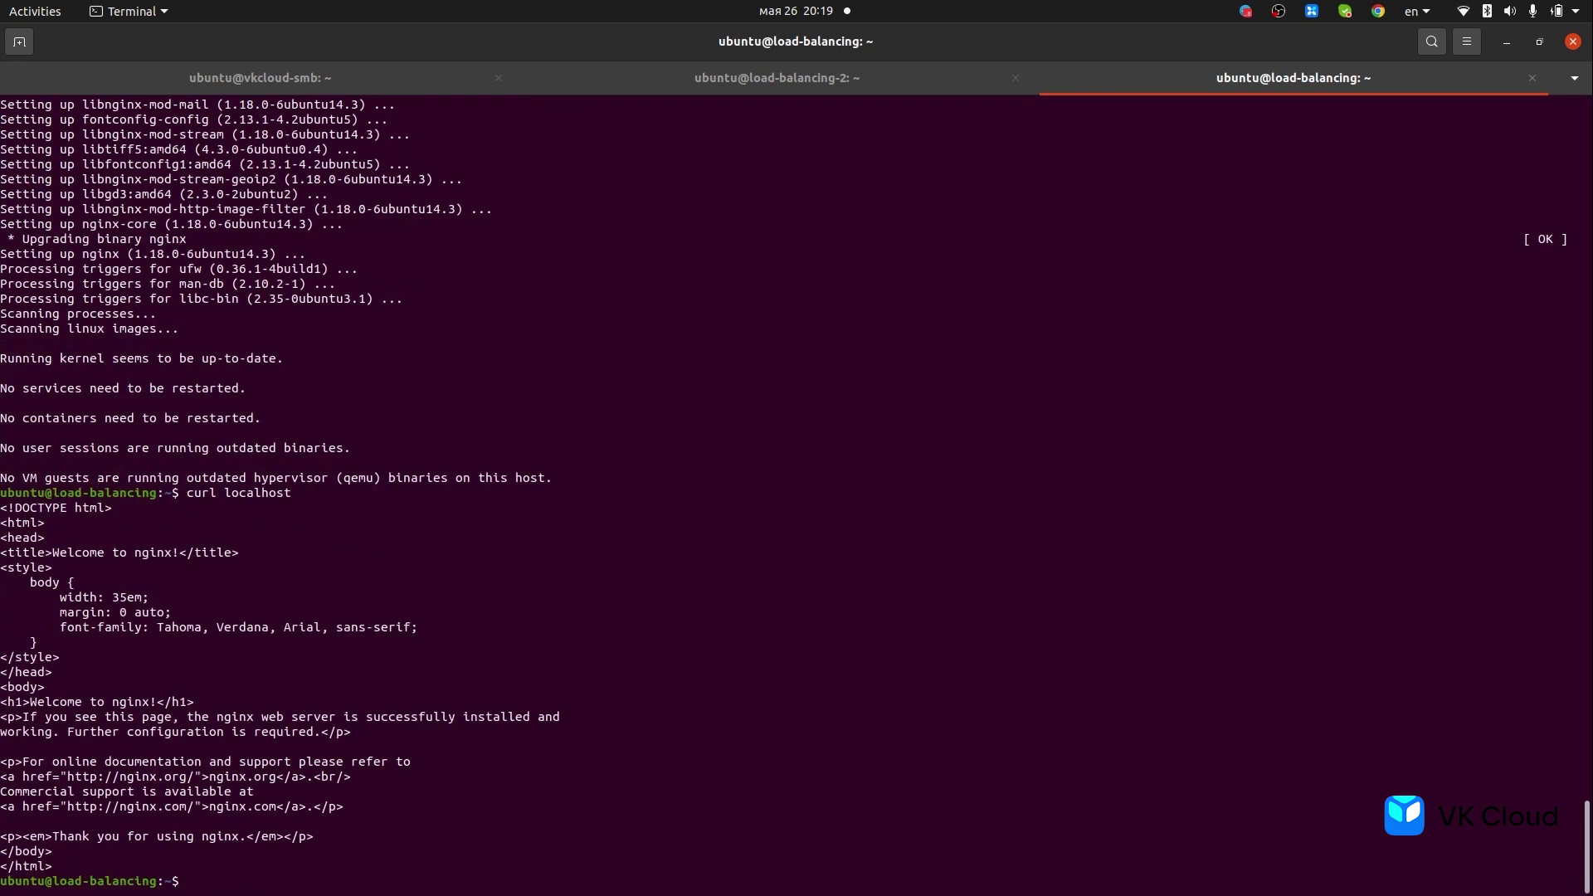
type("vi /var/www/html/index.nginx-debian.html .")
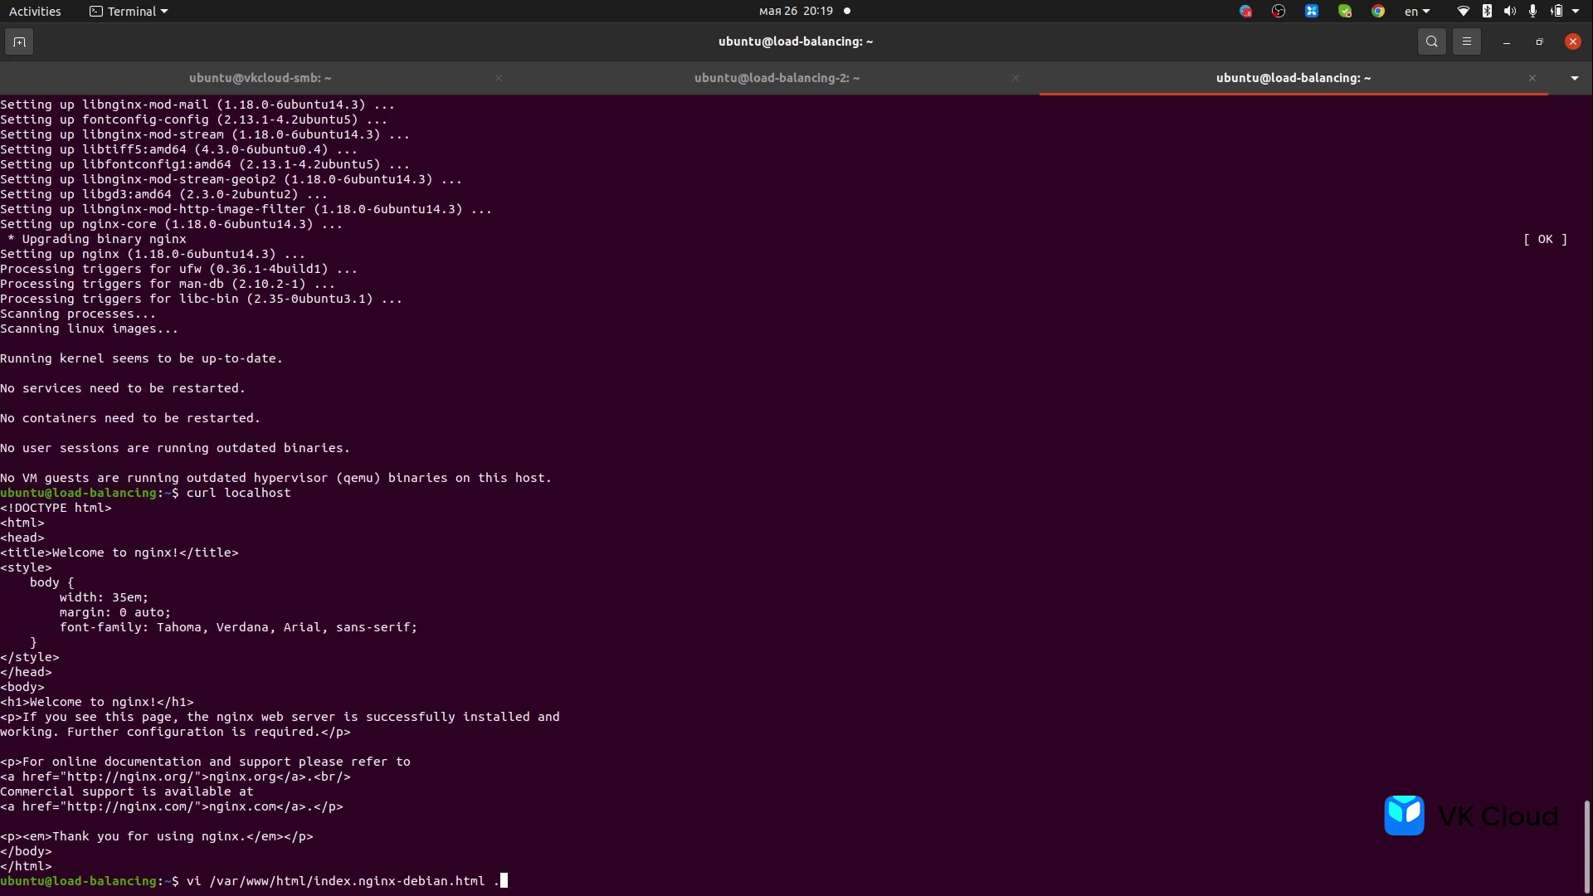
key("Return")
type(":q")
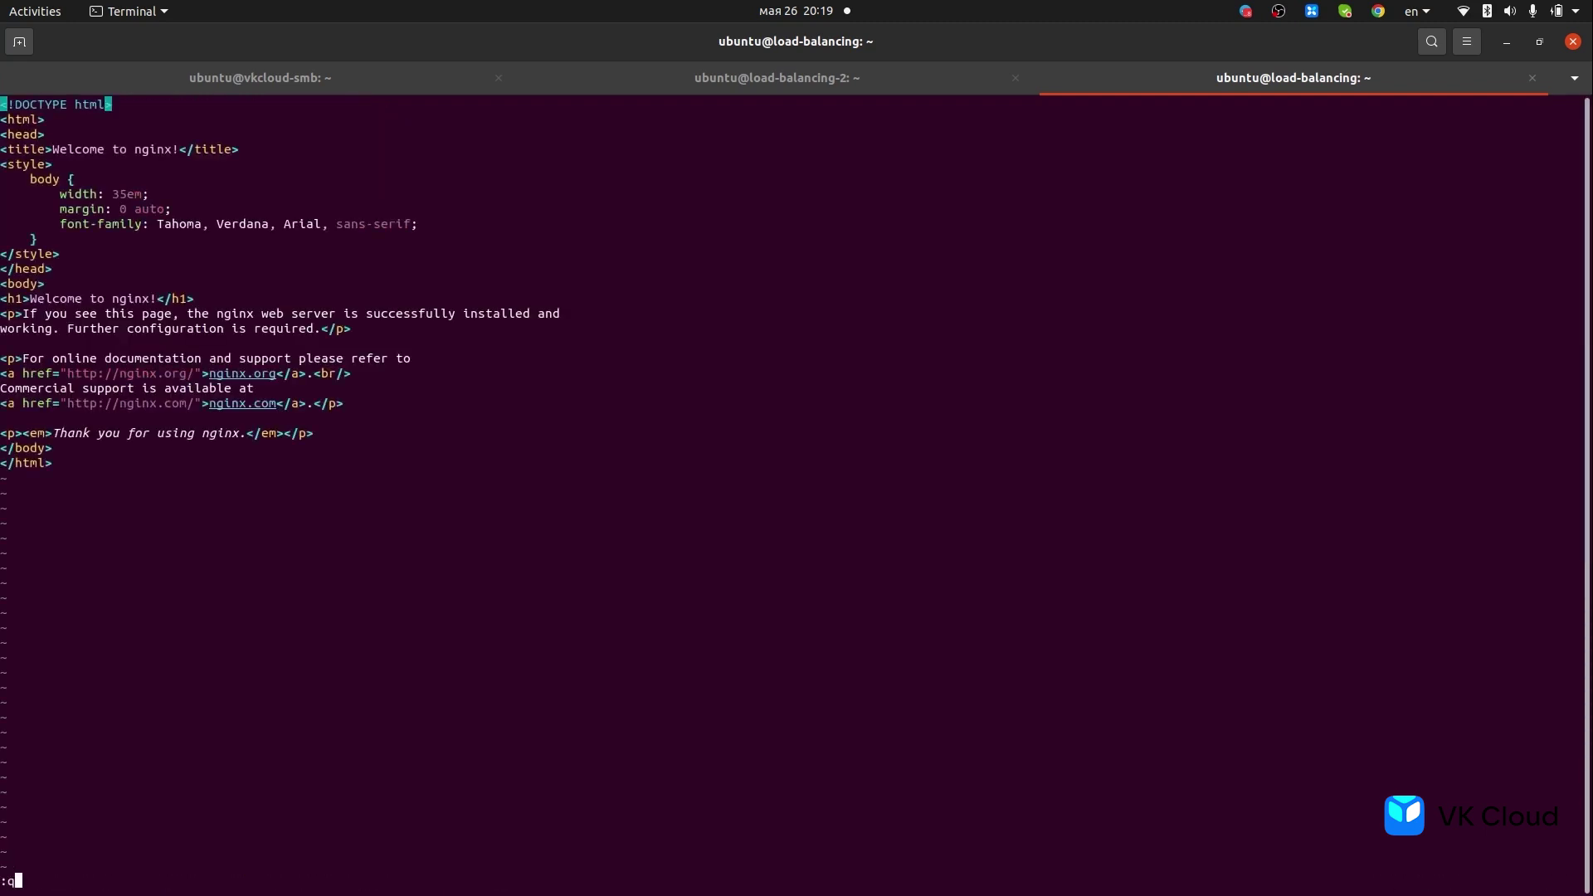
key("Return")
- Reopen the file with sudo vi and replace nginx! in the title with 'another lb'
key("Up")
key("Home")
type("sud")
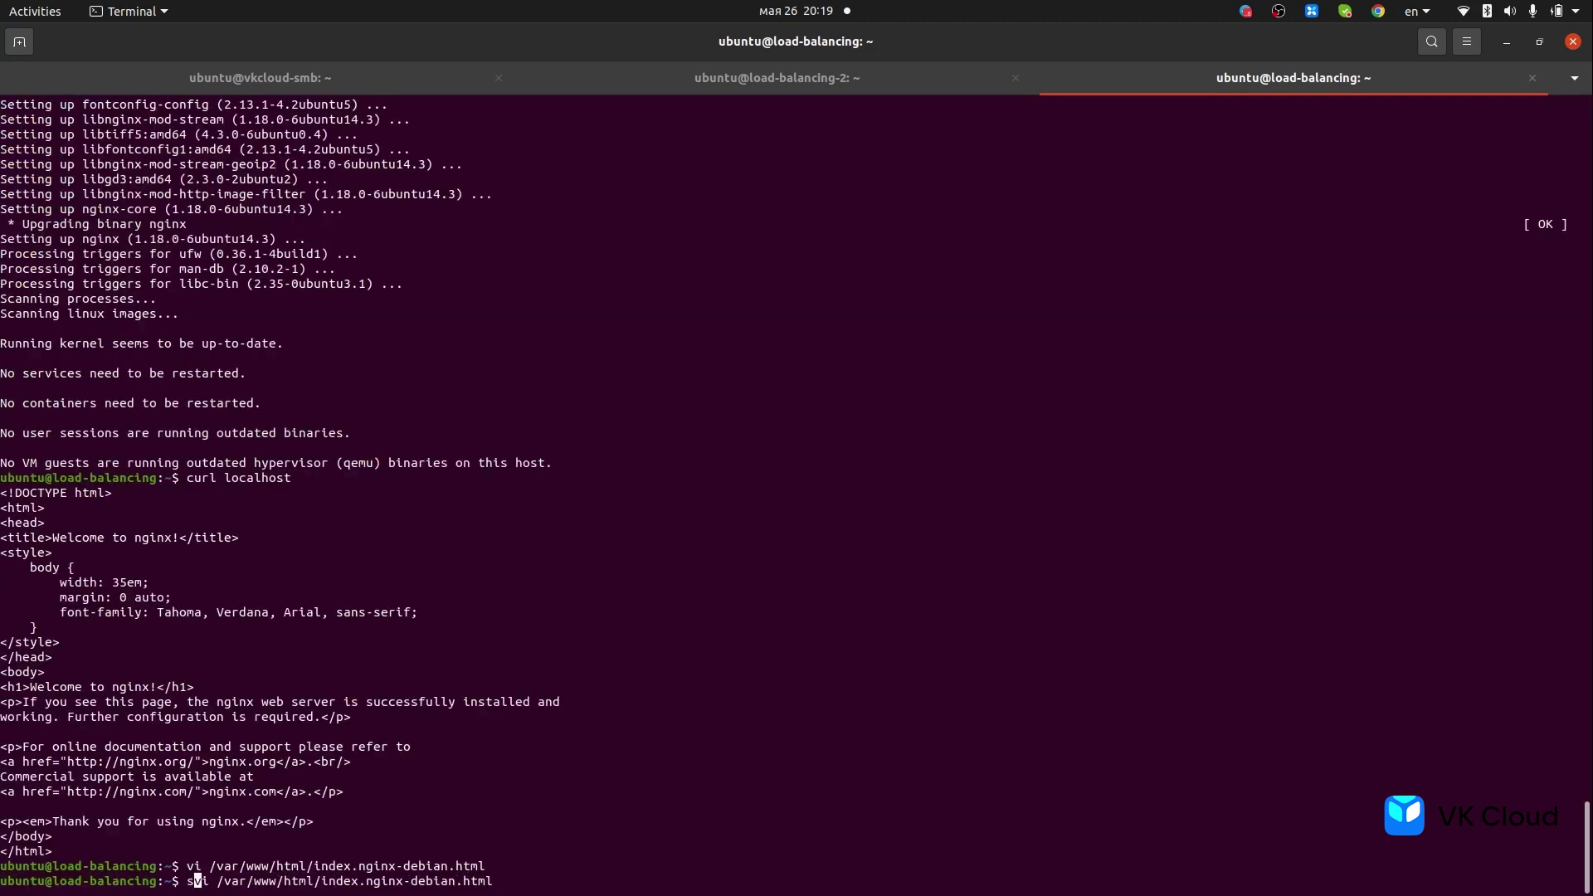
type("o")
key("Return")
key("Down")
key("Down")
key("Down")
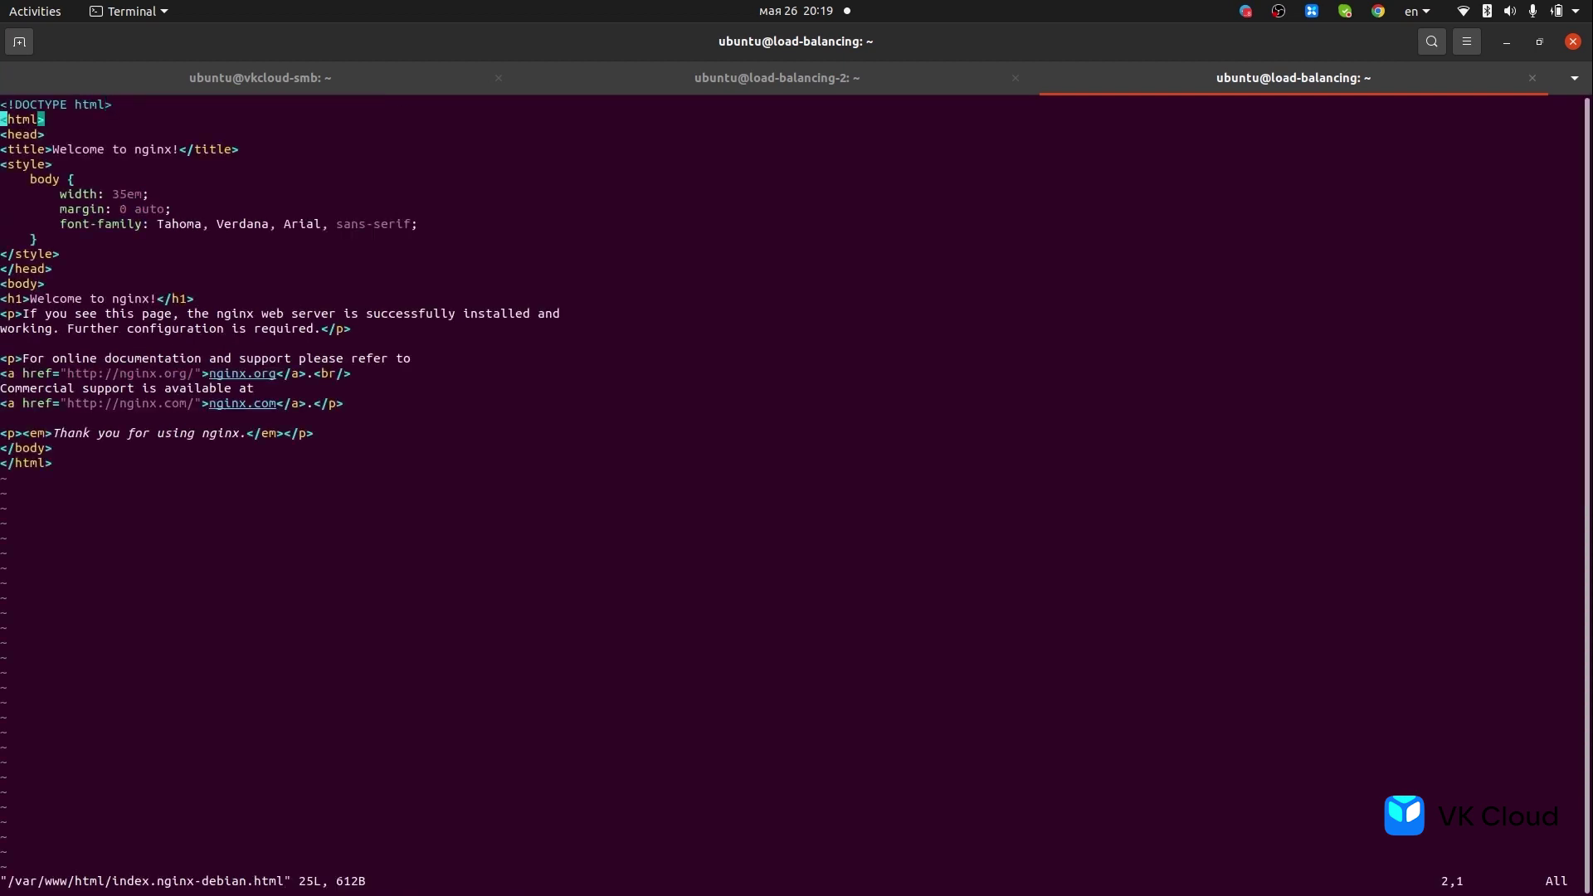
key("a")
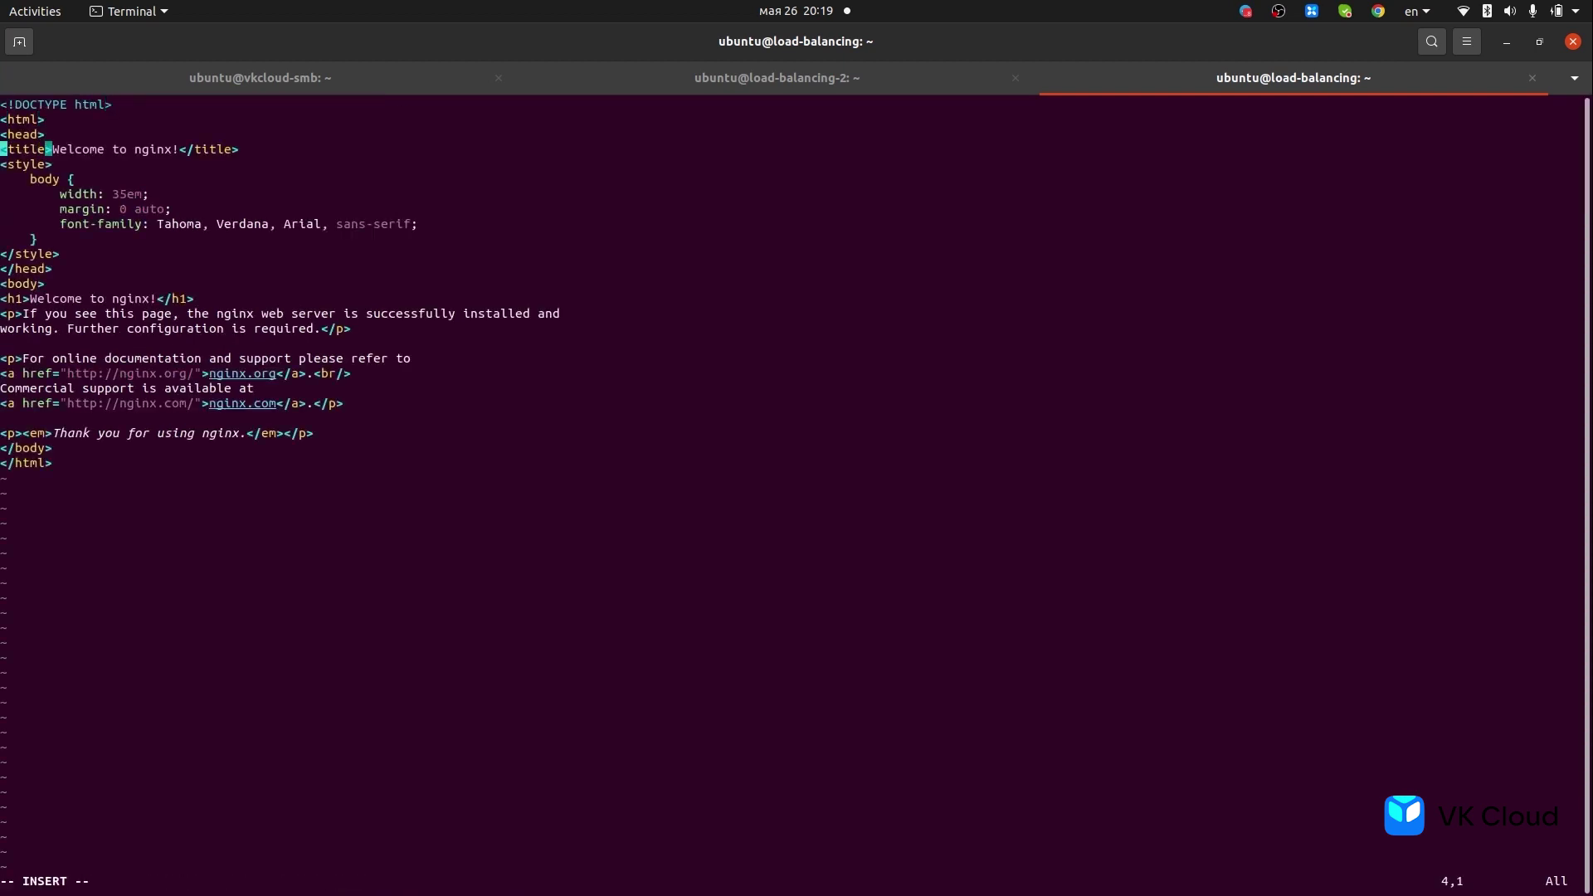
key("Right")
key("Right")
key("Right")
key("Right")
key("Right")
key("Right")
key("Right")
key("Right")
key("Right")
key("Right")
key("Right")
key("Right")
key("Right")
key("Right")
key("Right")
key("Right")
key("Right")
key("Right")
key("Right")
key("Right")
key("BackSpace")
key("BackSpace")
key("BackSpace")
key("BackSpace")
key("BackSpace")
key("BackSpace")
type("another lb")
- Save the file with :wq and rerun curl localhost to see 'Welcome to another lb'
key("Escape")
type(":wq")
key("Return")
key("Up")
key("Up")
key("Up")
key("Return")
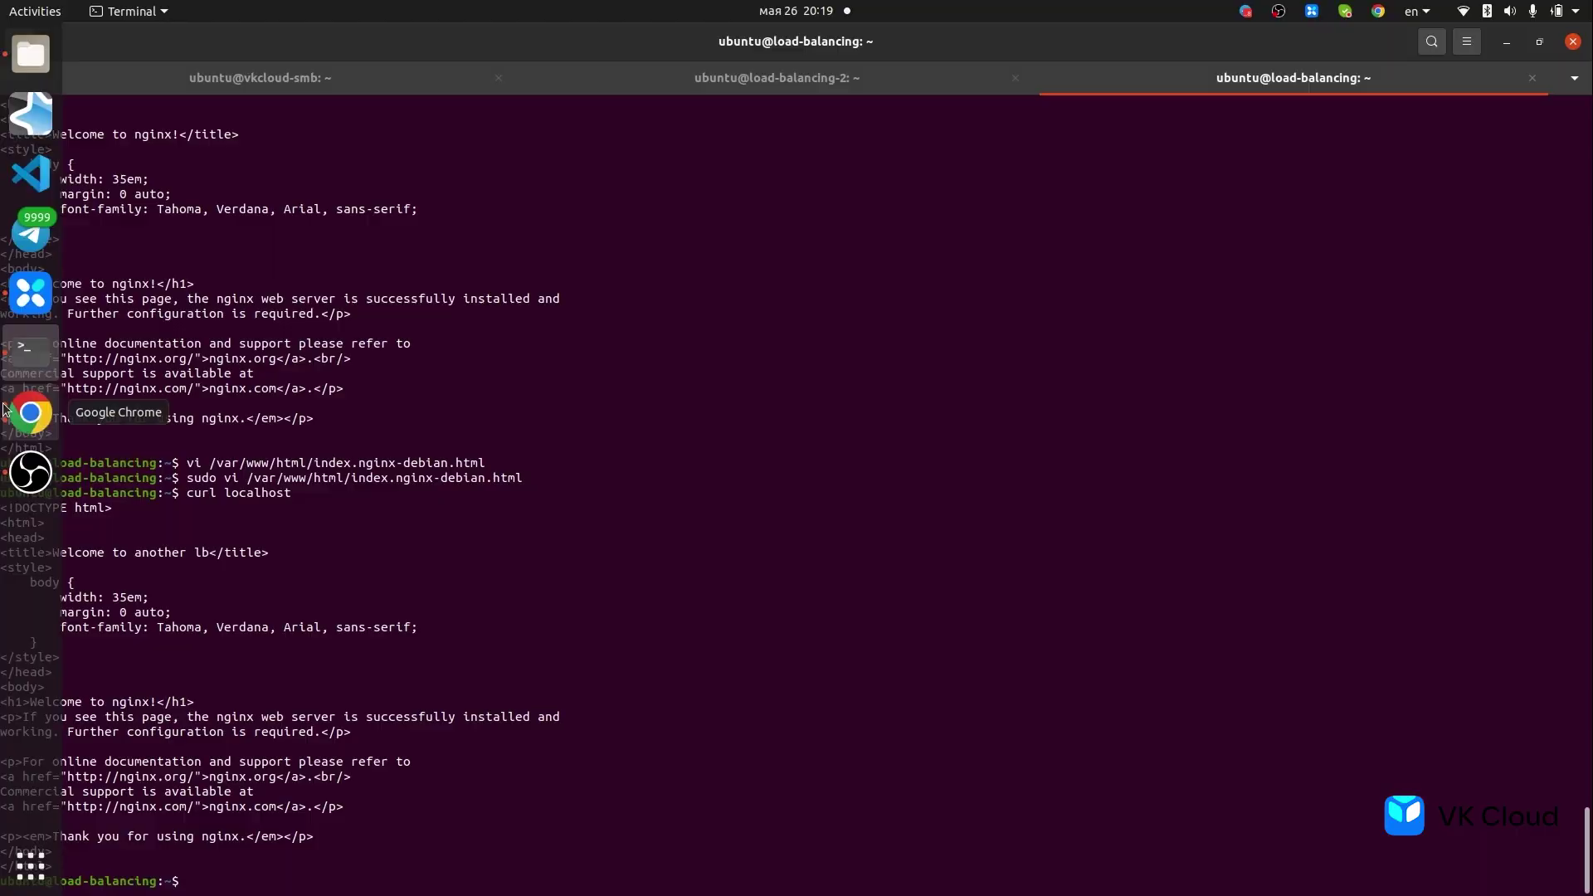
left_click(30, 412)
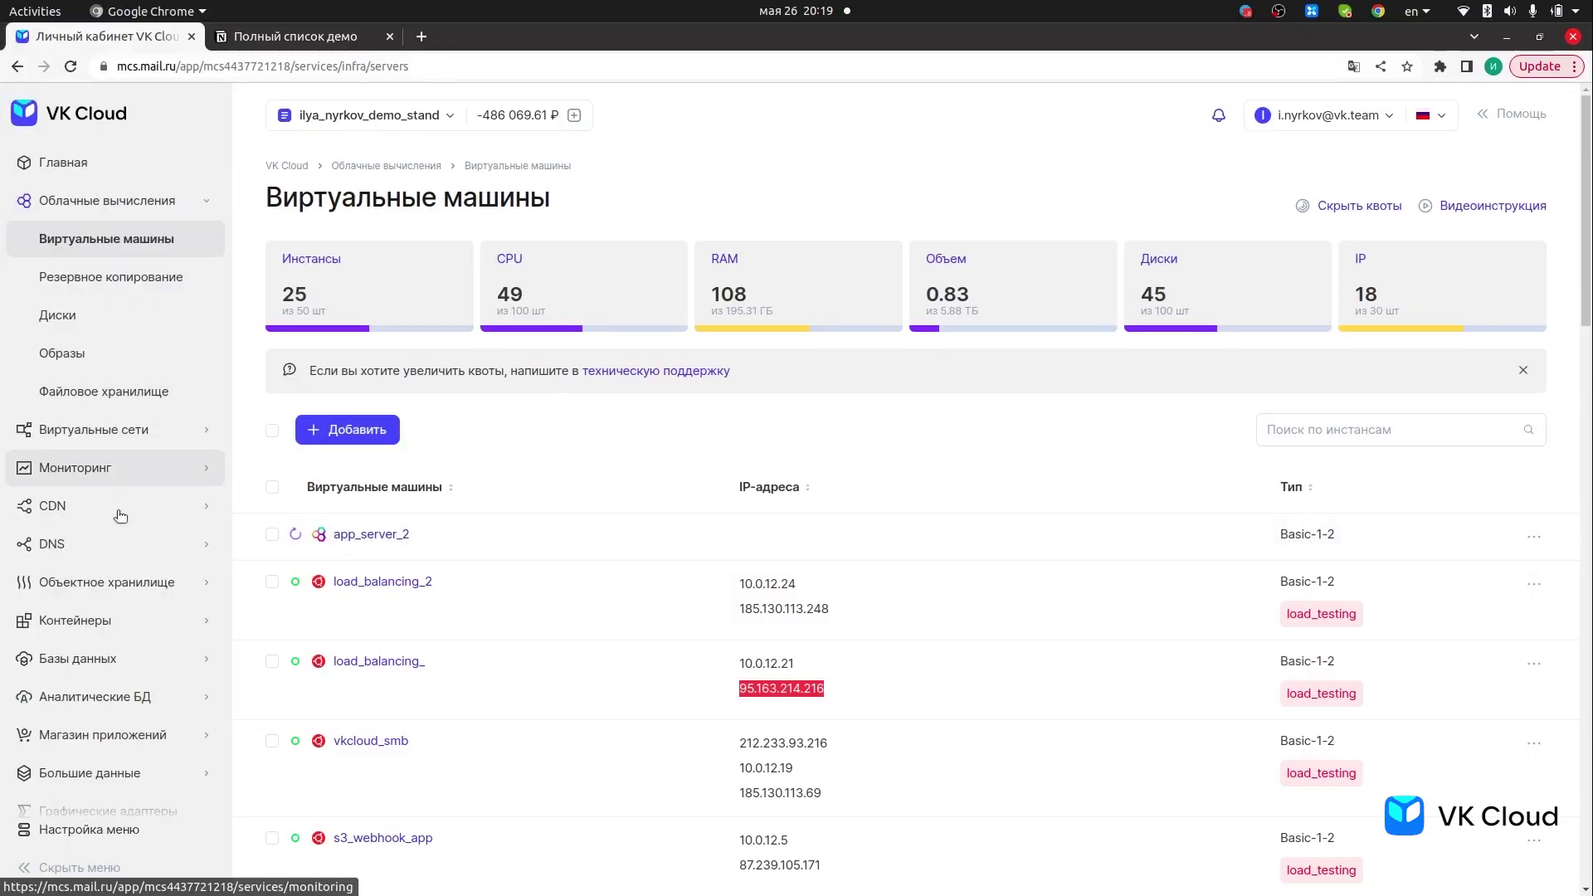
left_click(91, 429)
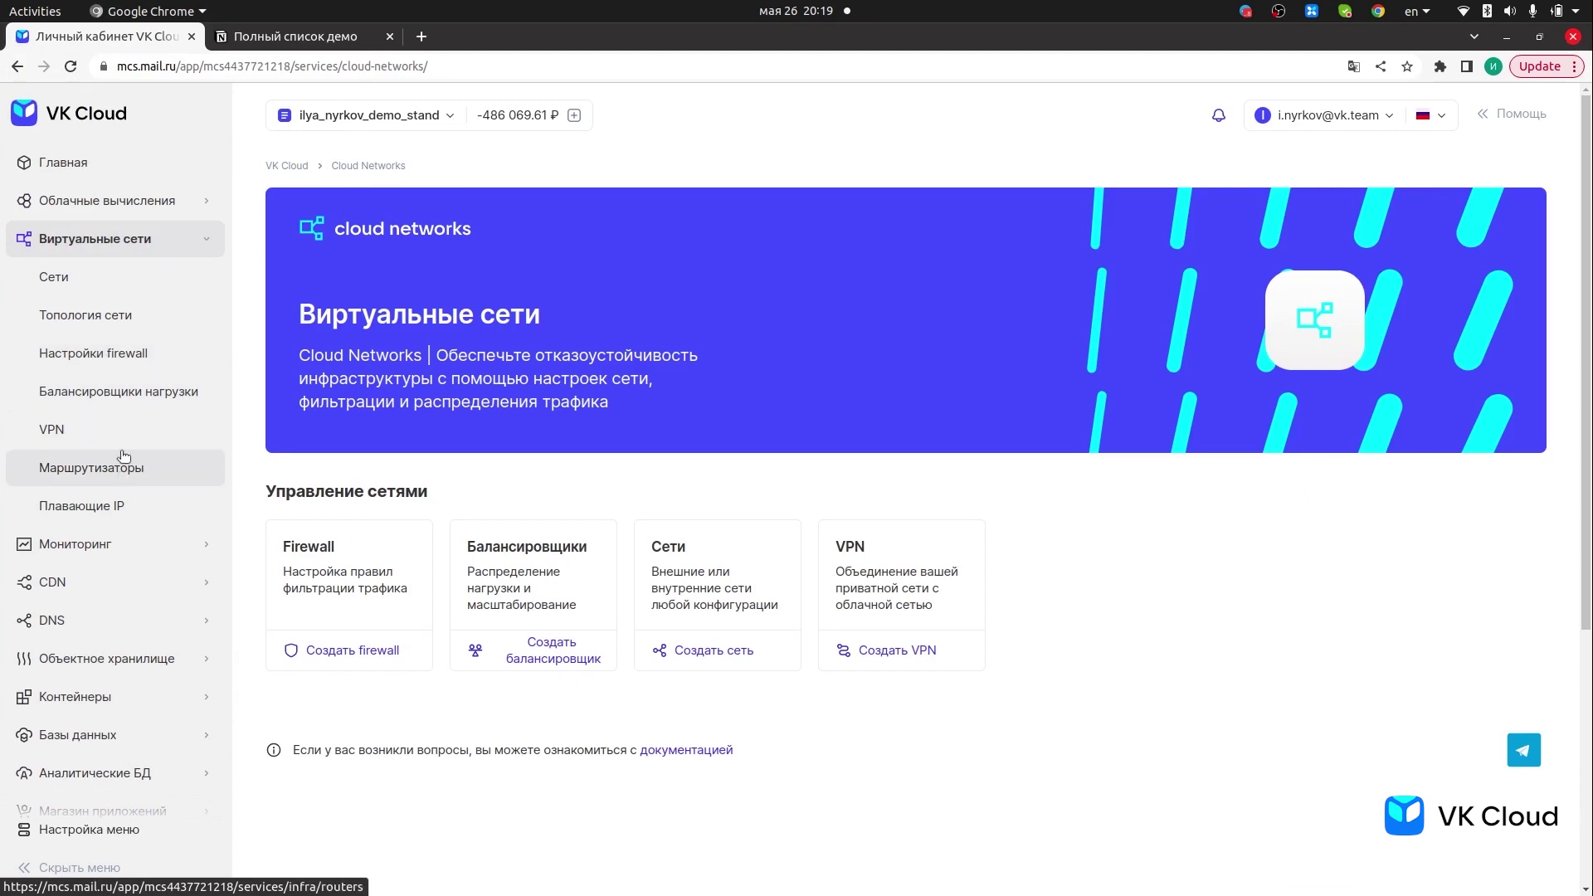
left_click(132, 395)
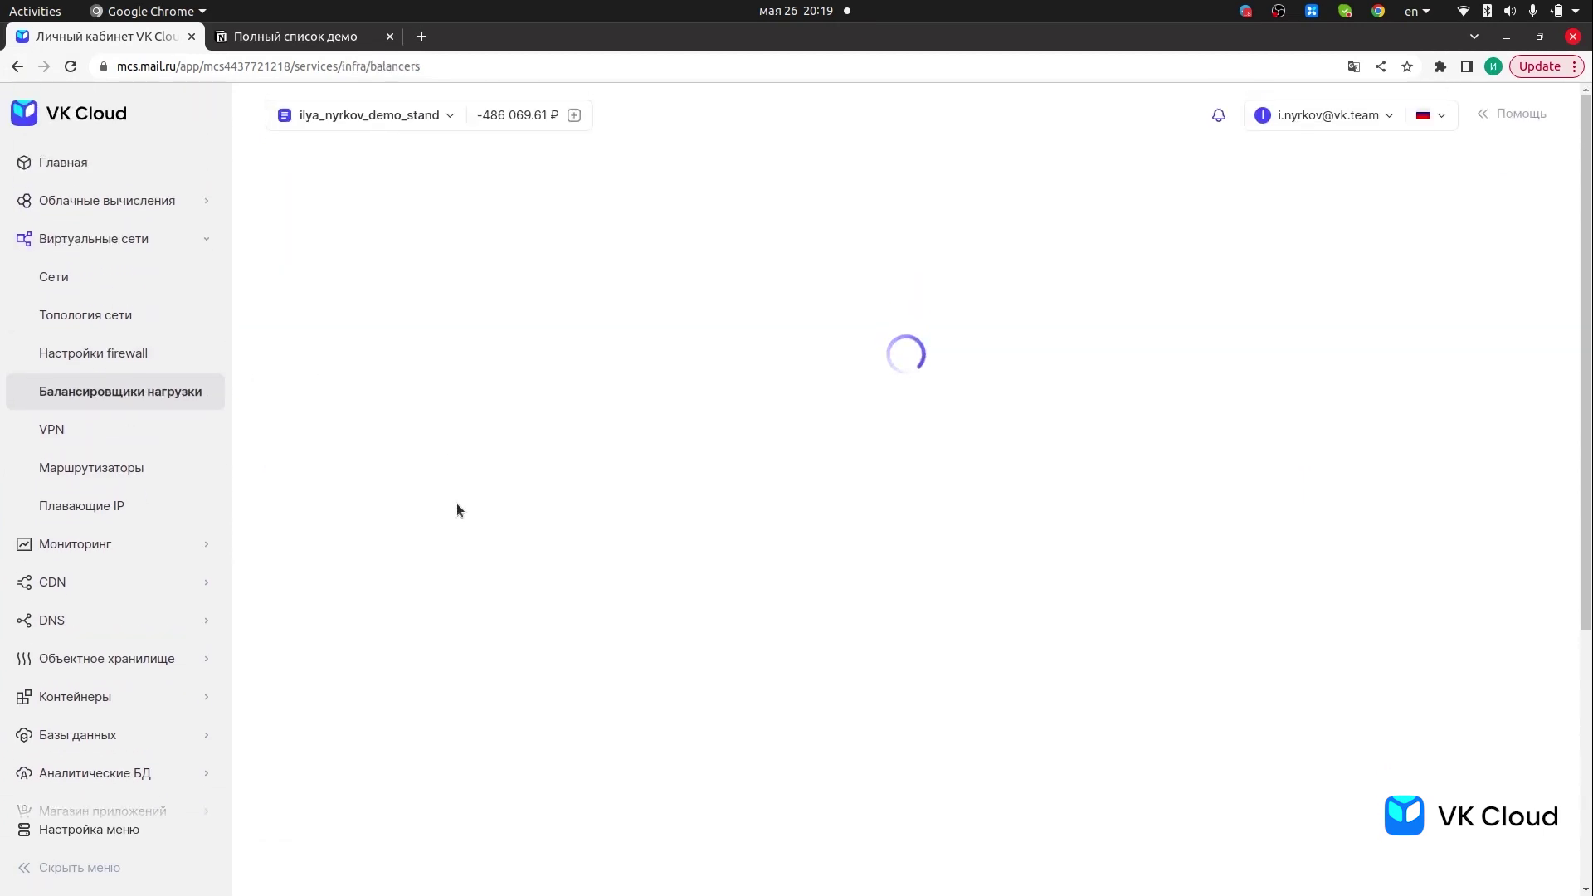
scroll(465, 519, "down", 4)
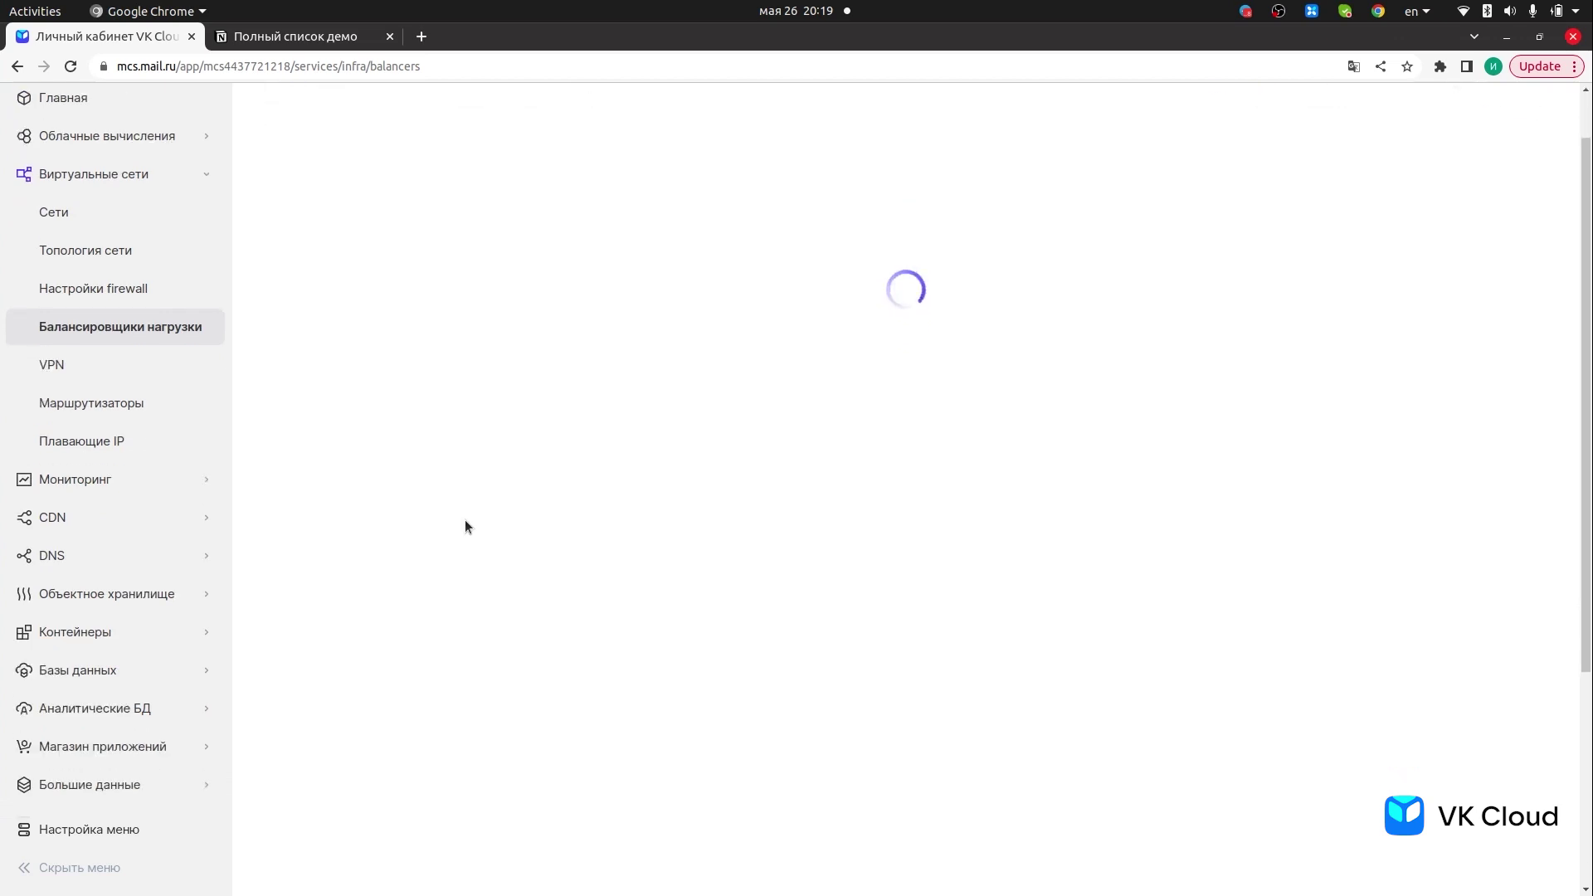
scroll(465, 520, "down", 1)
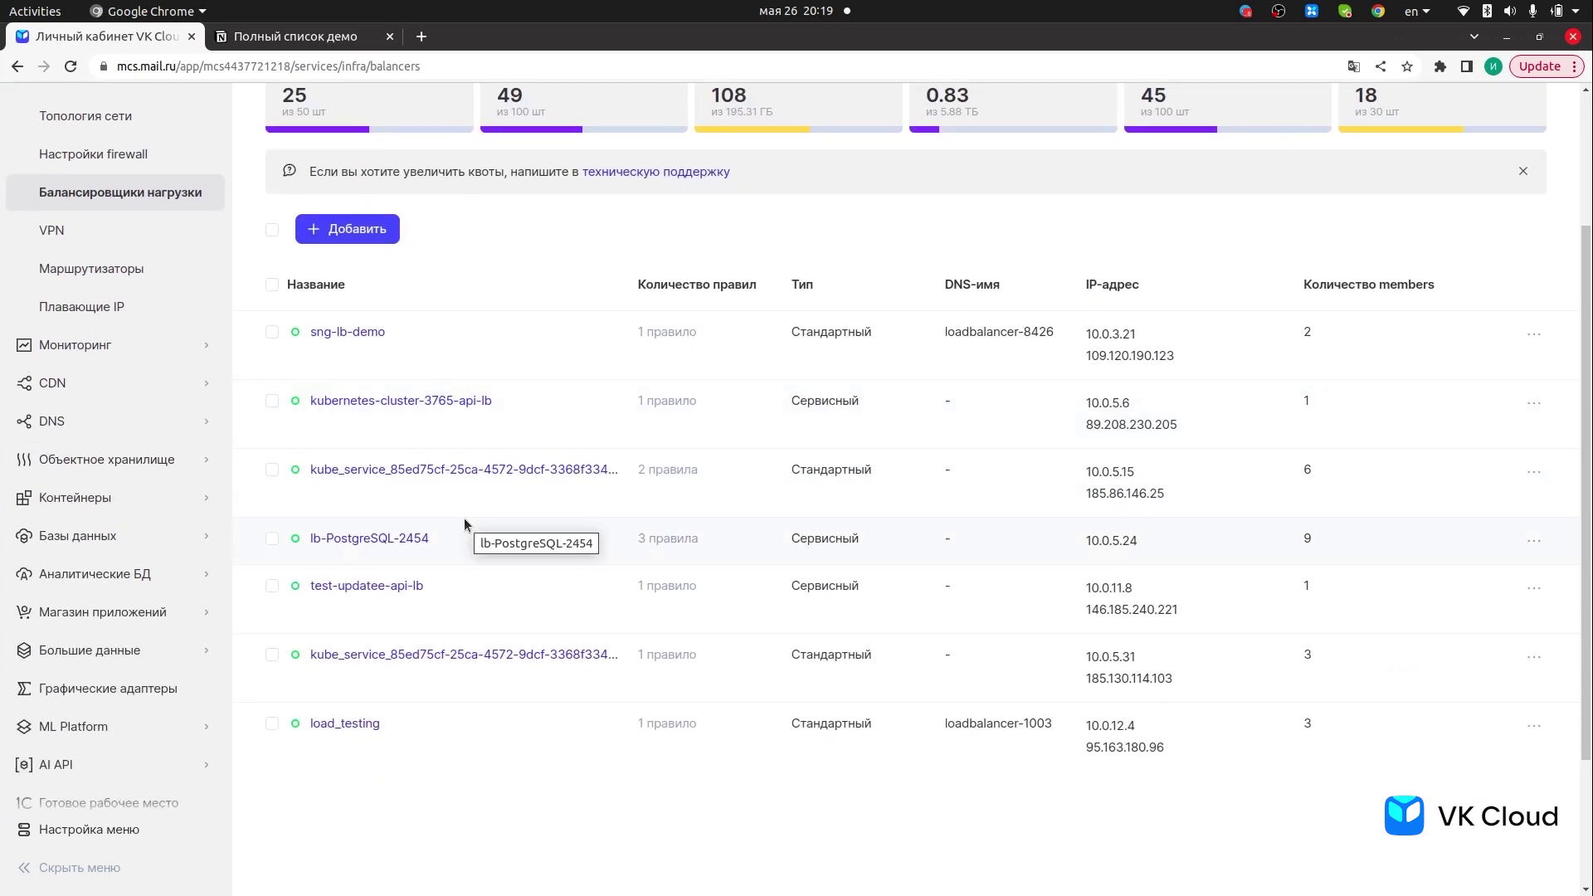
left_click(30, 352)
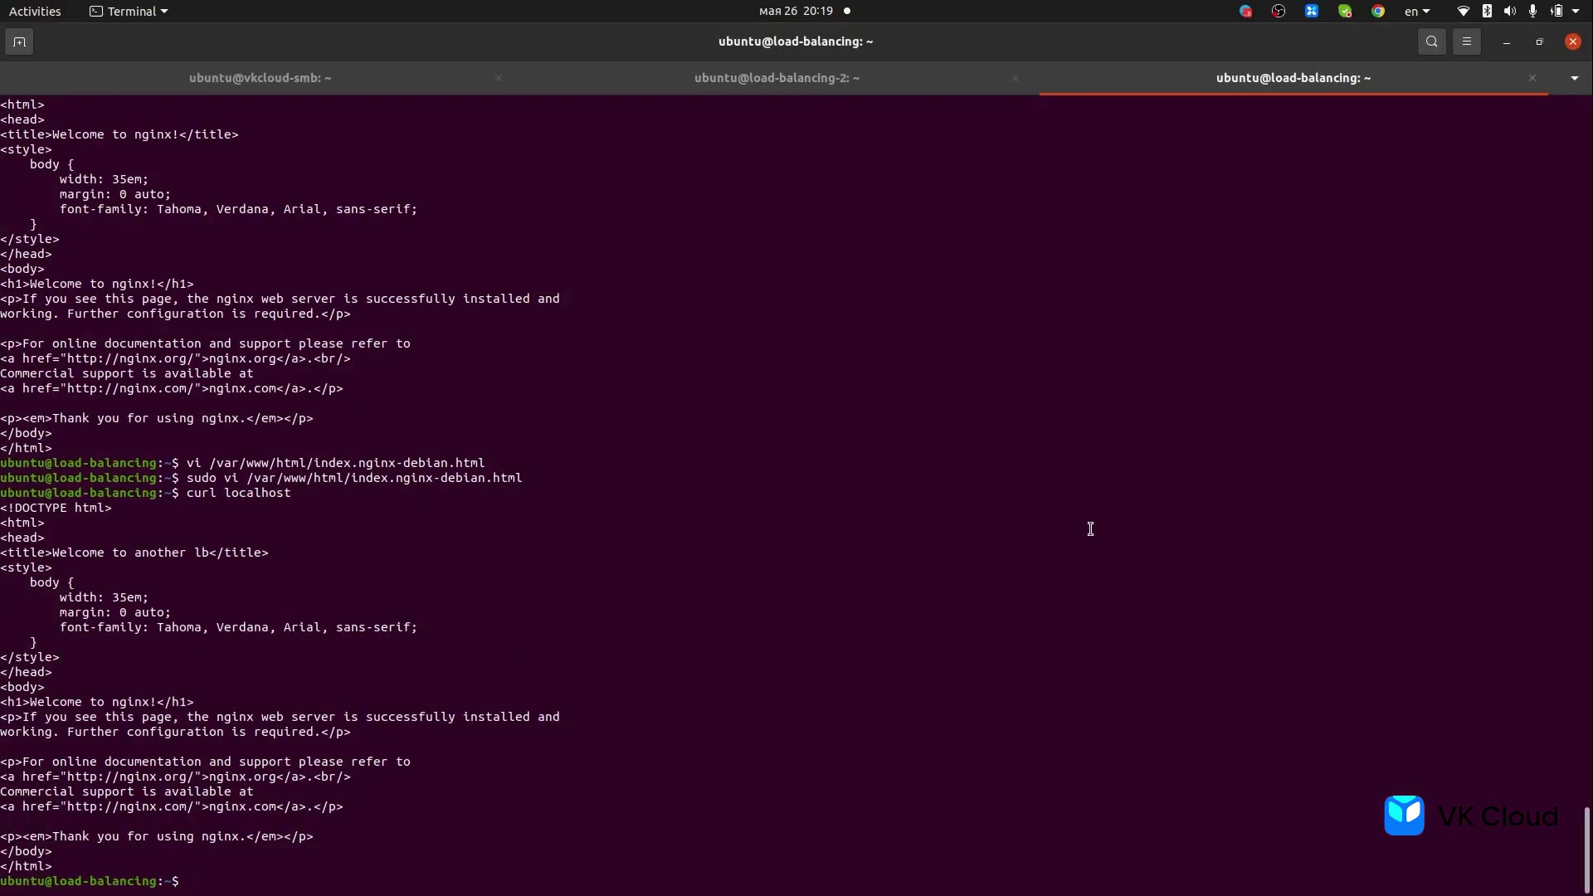
- Log out of SSH and curl the balancer 95.163.180.96 twice, highlighting the 'another lb' title
key("ctrl+d")
key("Up")
key("Up")
key("Up")
key("Return")
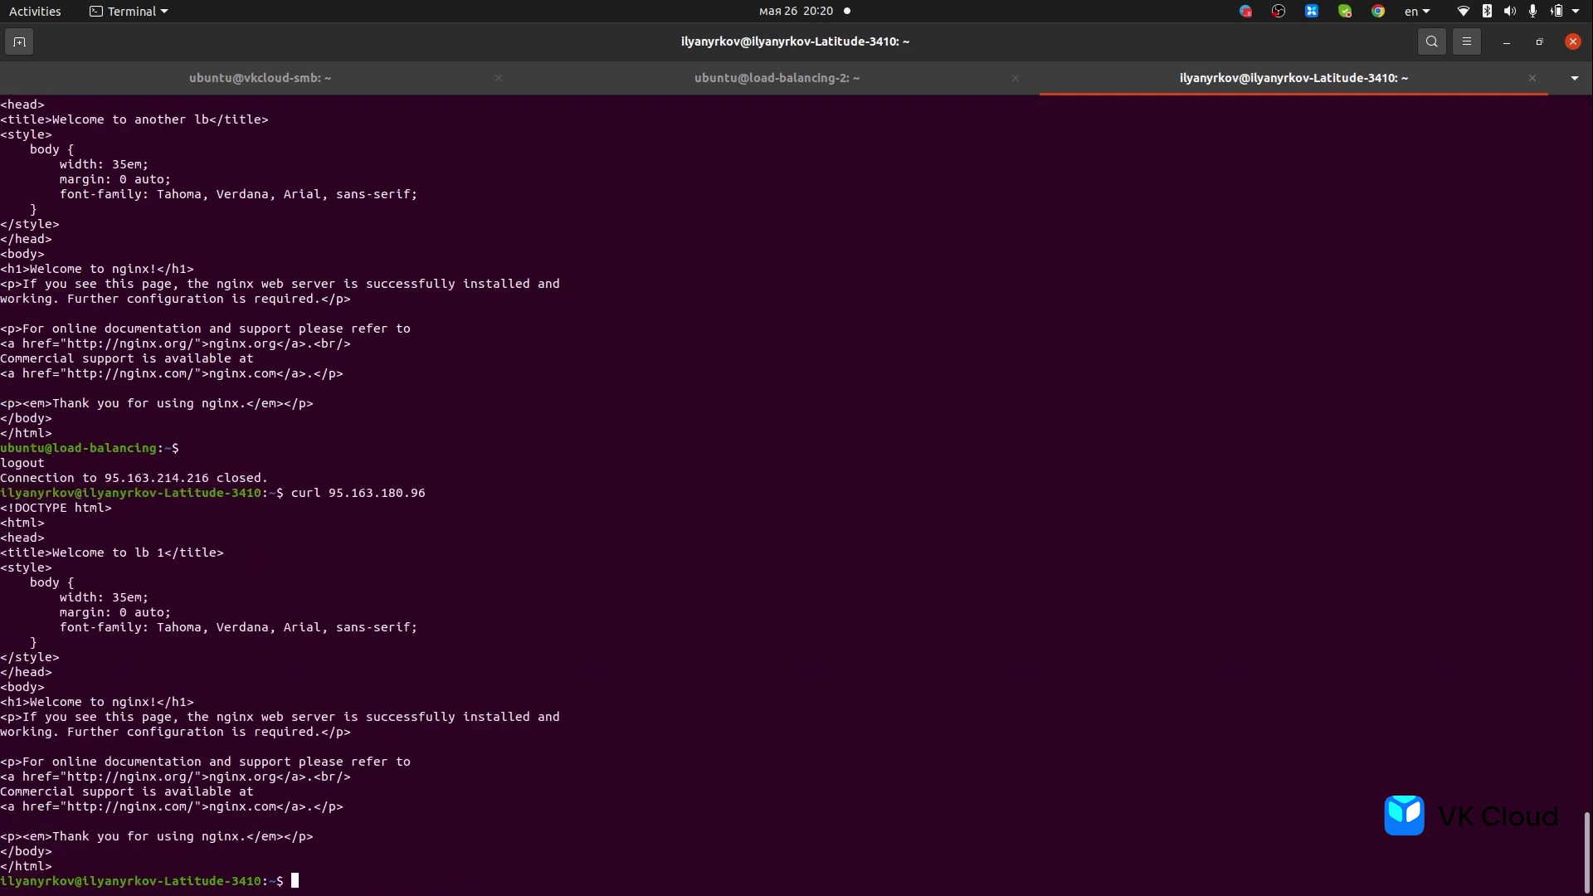
key("Up")
key("Return")
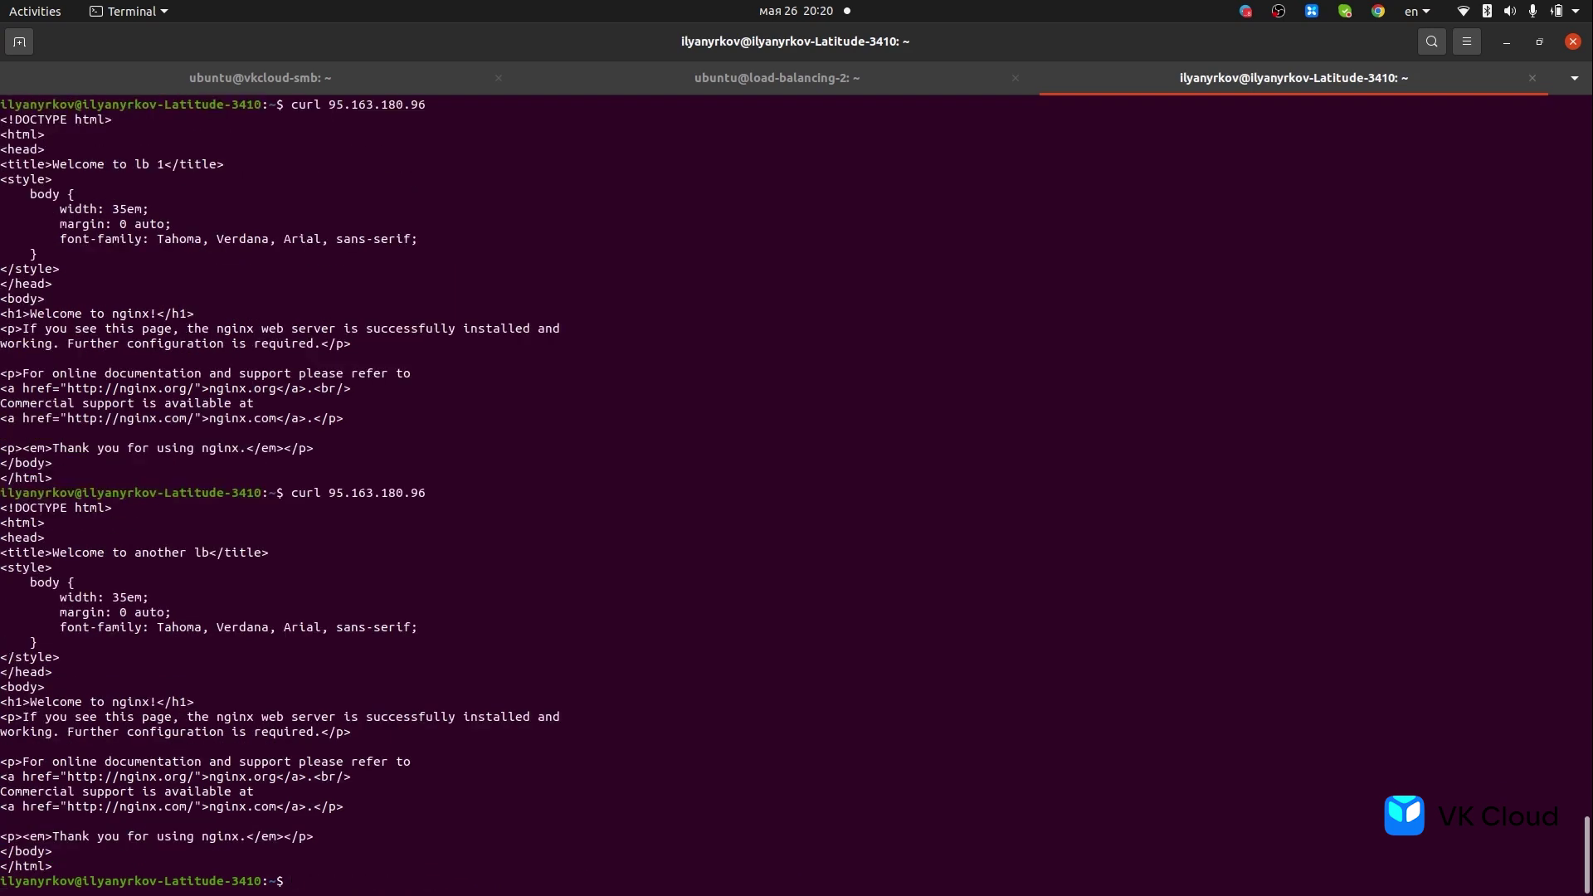
left_click_drag(53, 553, 196, 556)
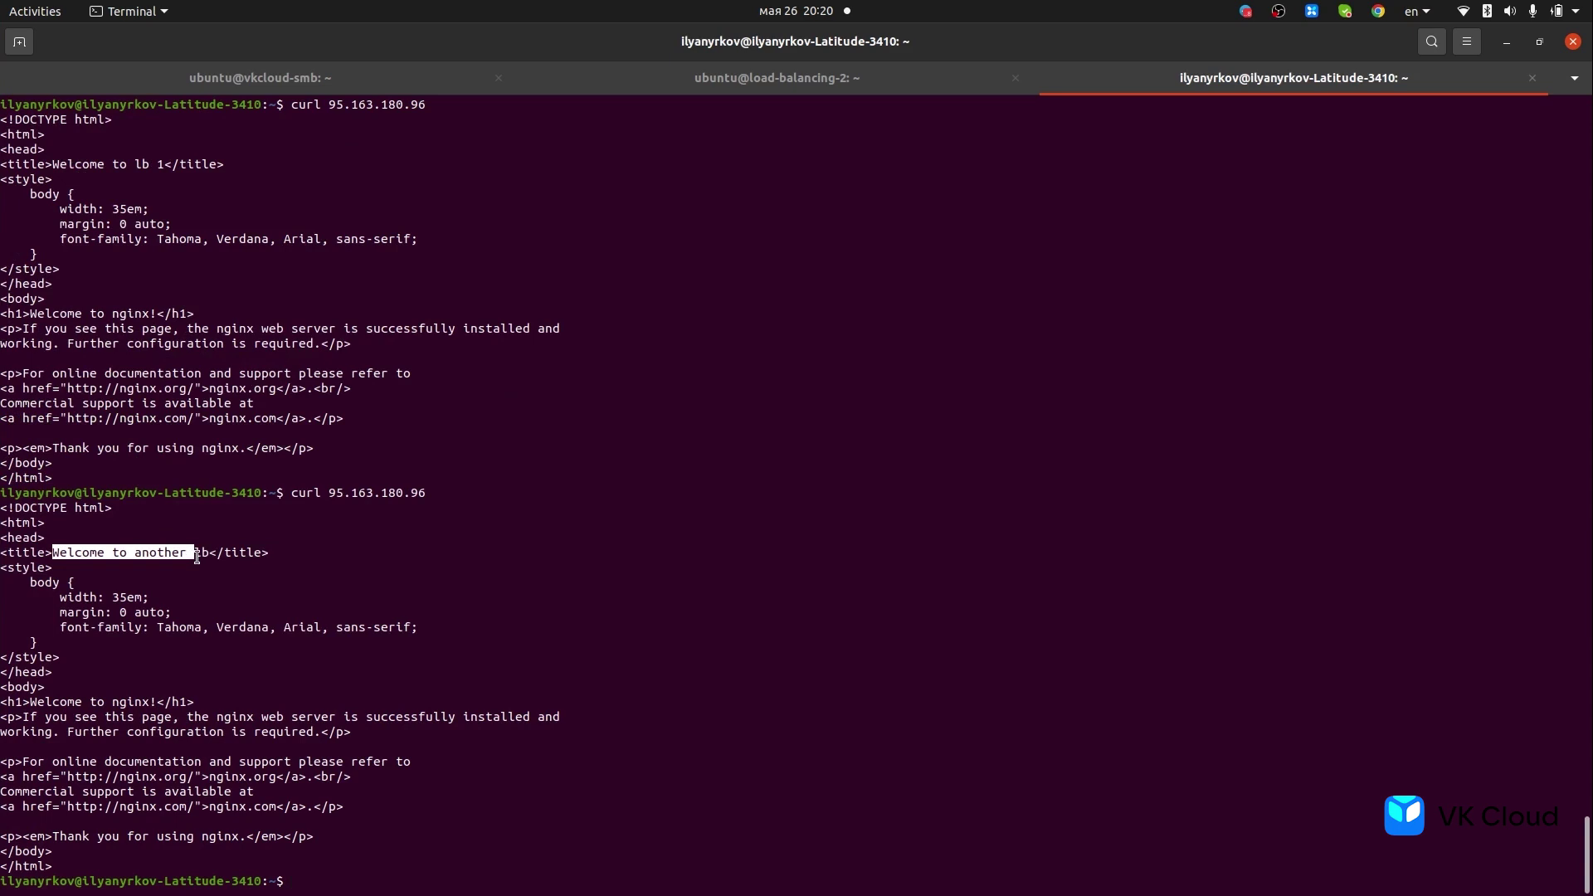
left_click(197, 556)
- Curl 95.163.180.96 four more times, getting 'lb 1' and 'another lb' pages in alternation
key("Up")
key("Return")
key("Up")
key("Return")
key("Up")
key("Return")
key("Up")
key("Up")
key("Down")
key("Return")
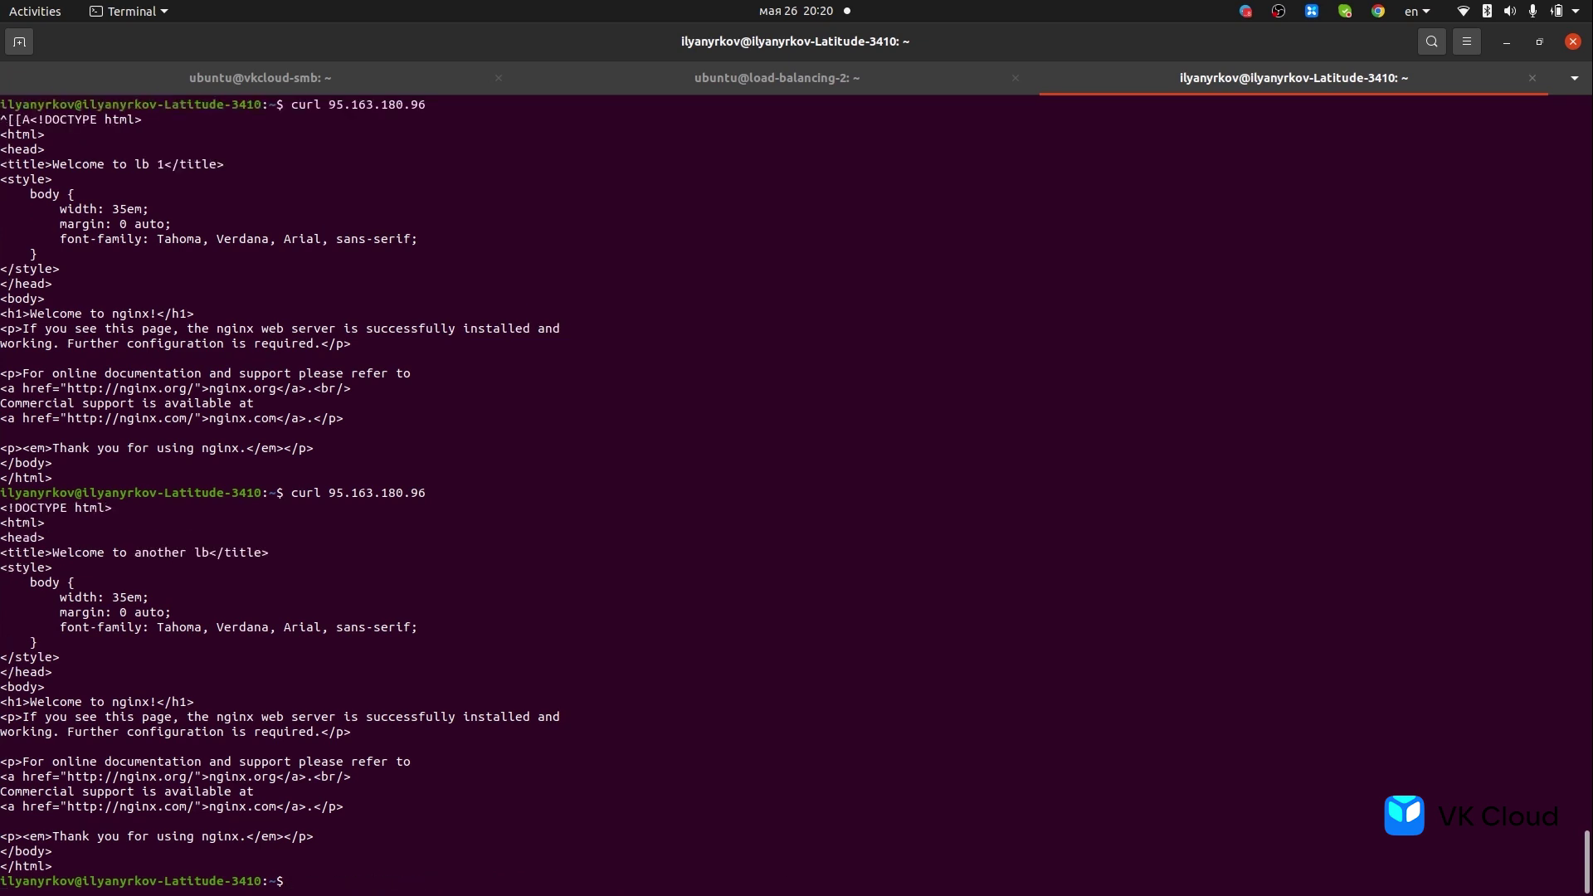
- Switch to VK Cloud and go via Сети and Облачные вычисления to the Виртуальные машины list
left_click(25, 415)
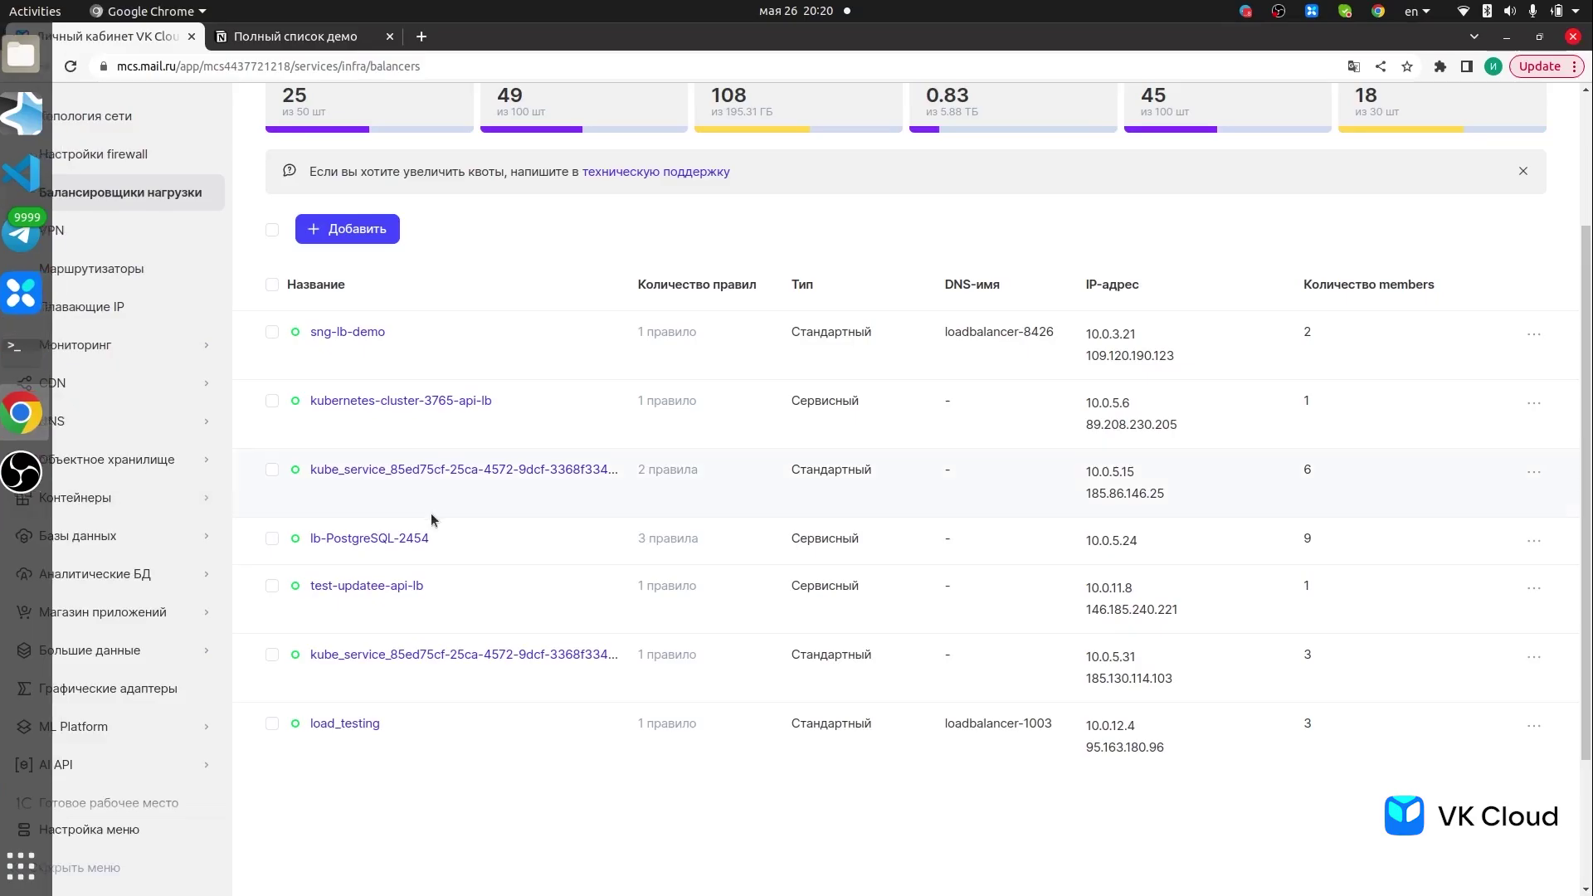
scroll(126, 206, "up", 2)
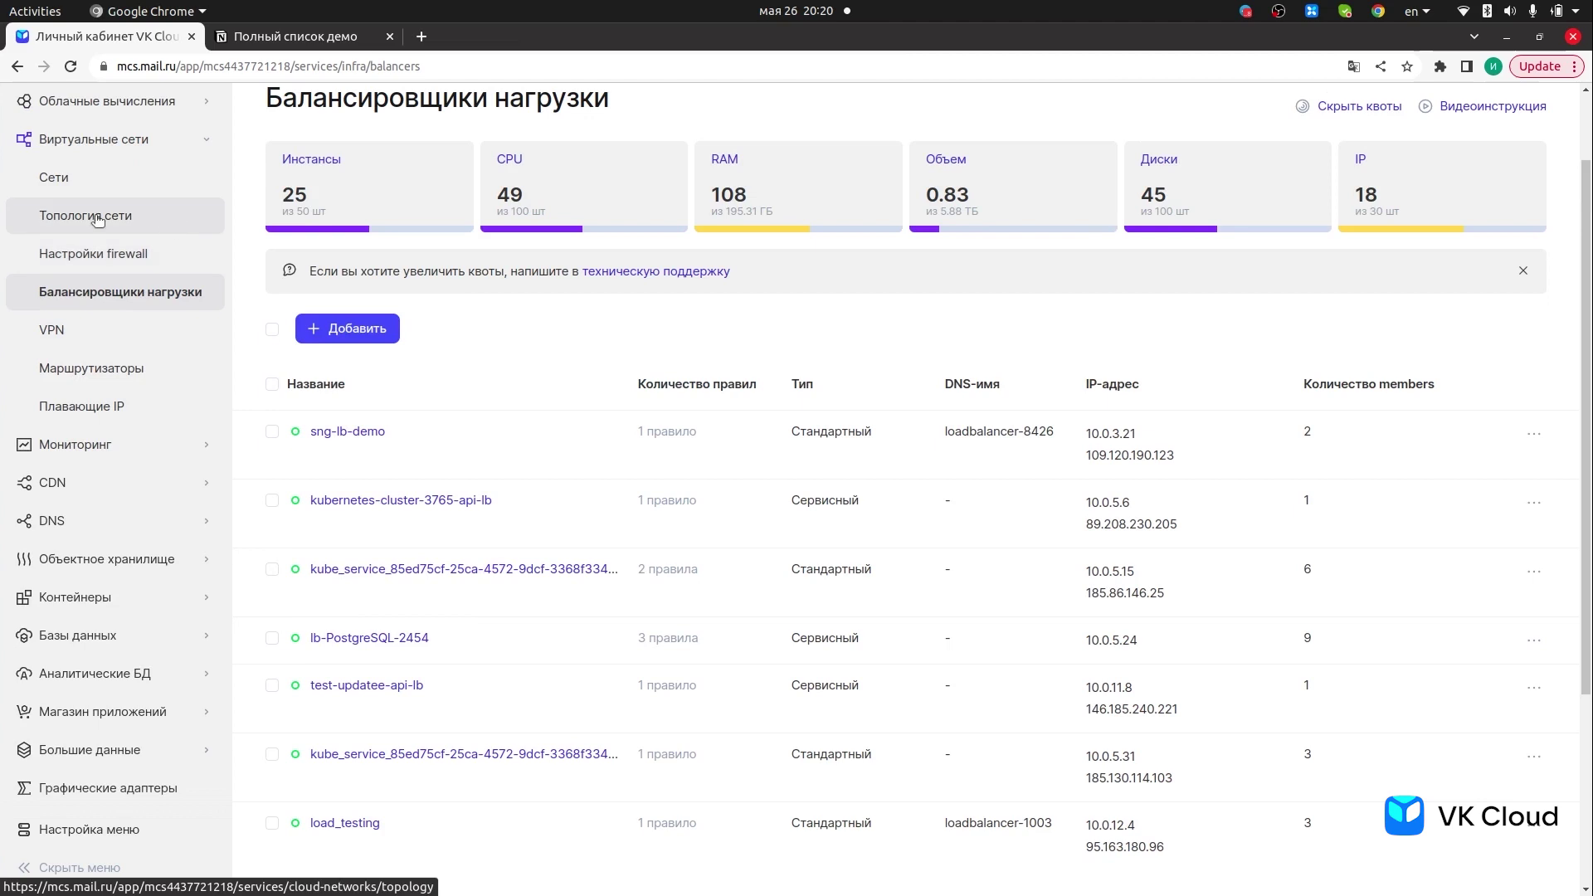
left_click(75, 177)
scroll(117, 222, "up", 2)
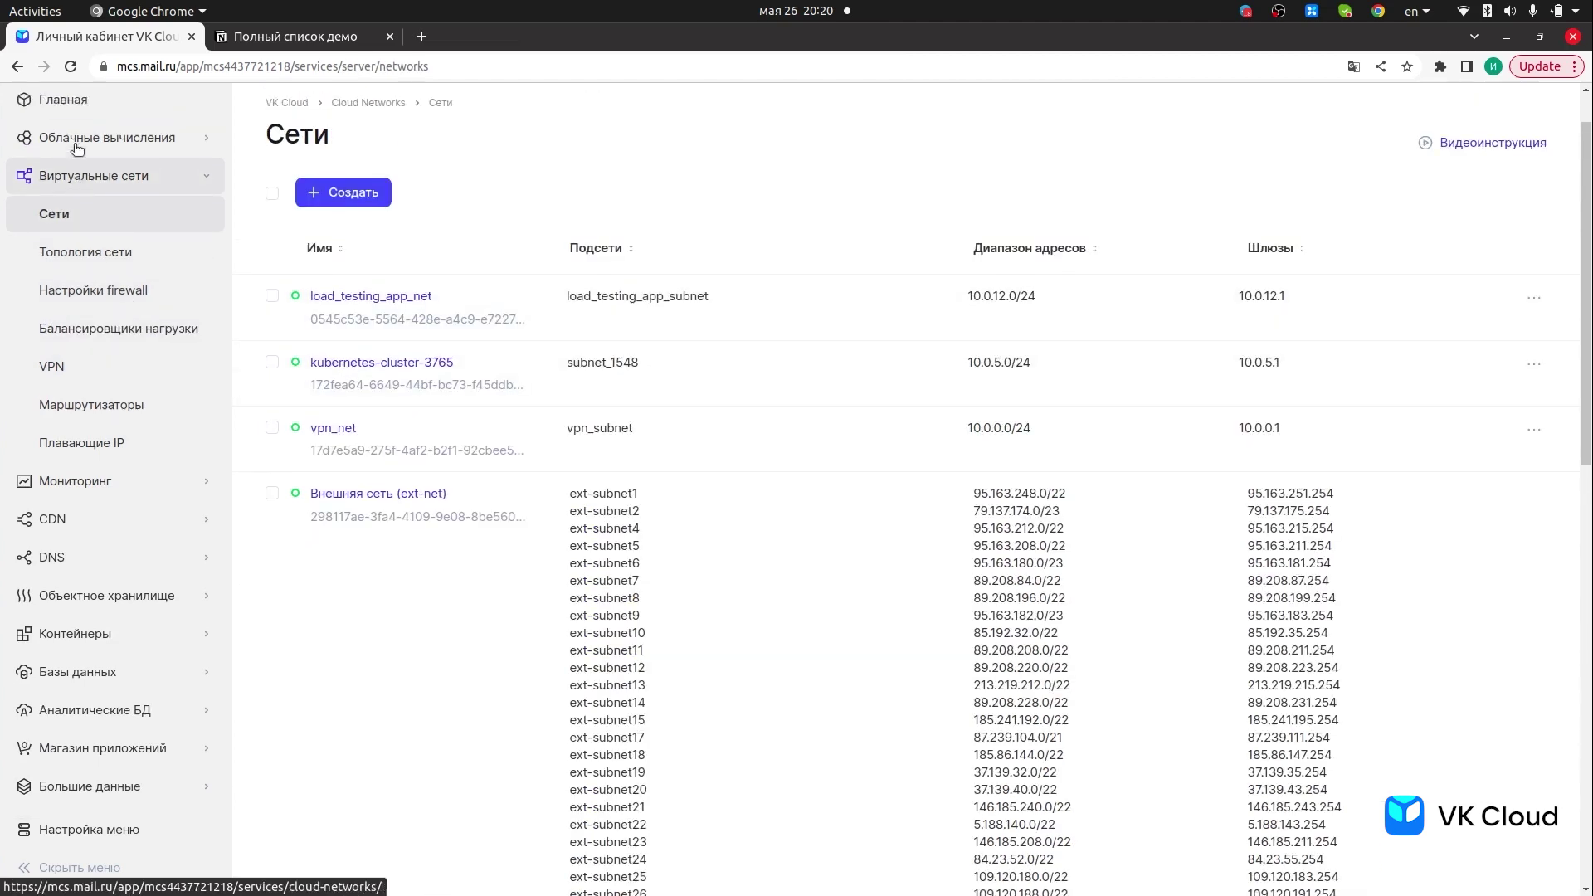
left_click(116, 214)
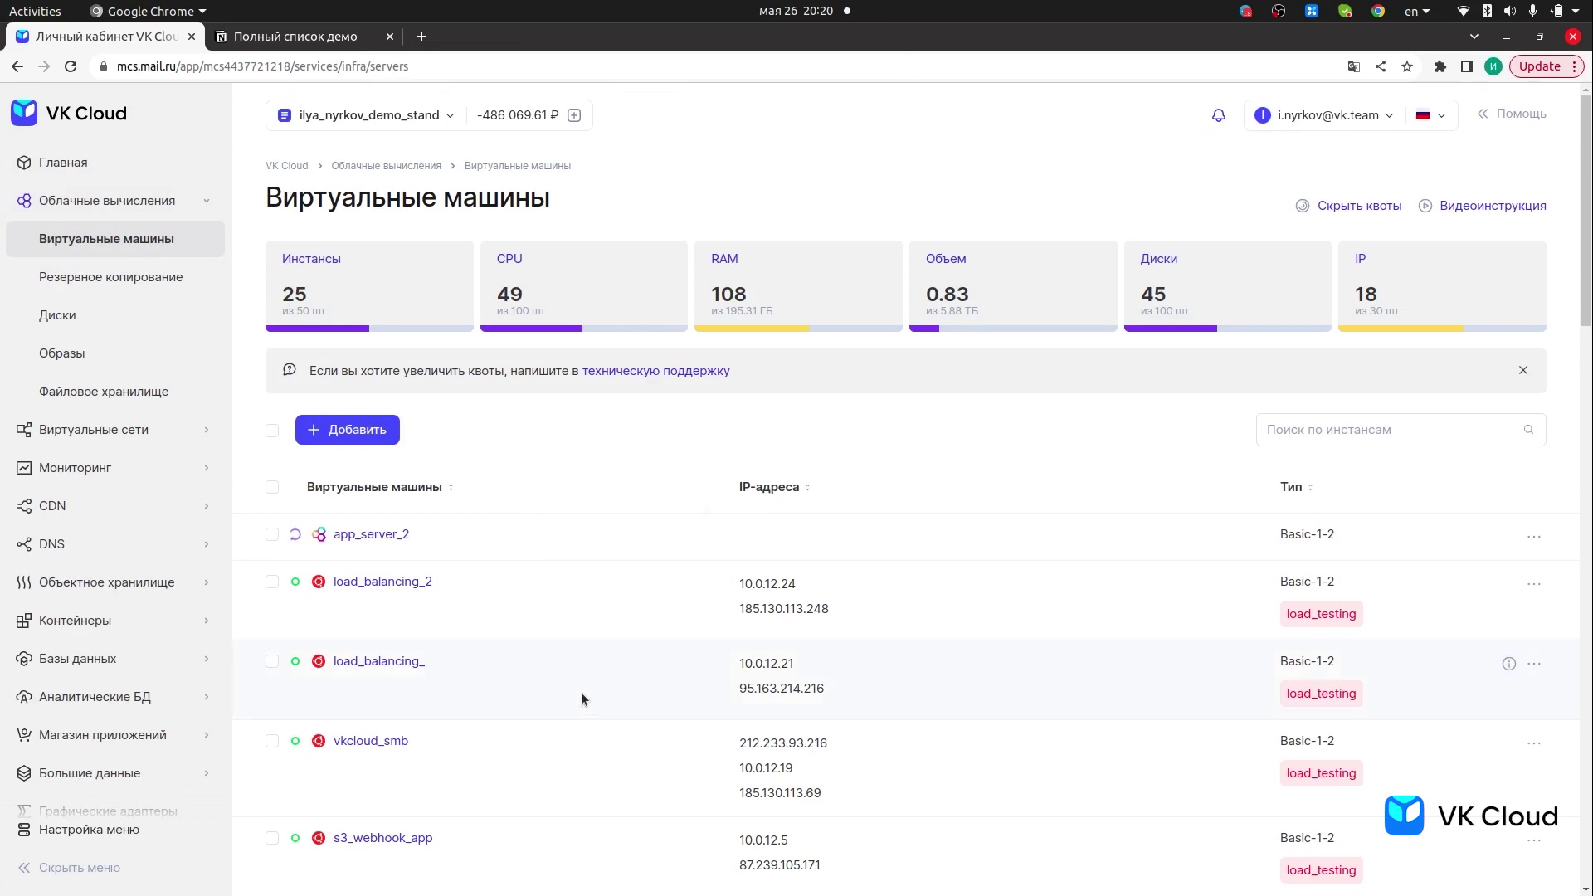
scroll(566, 709, "down", 2)
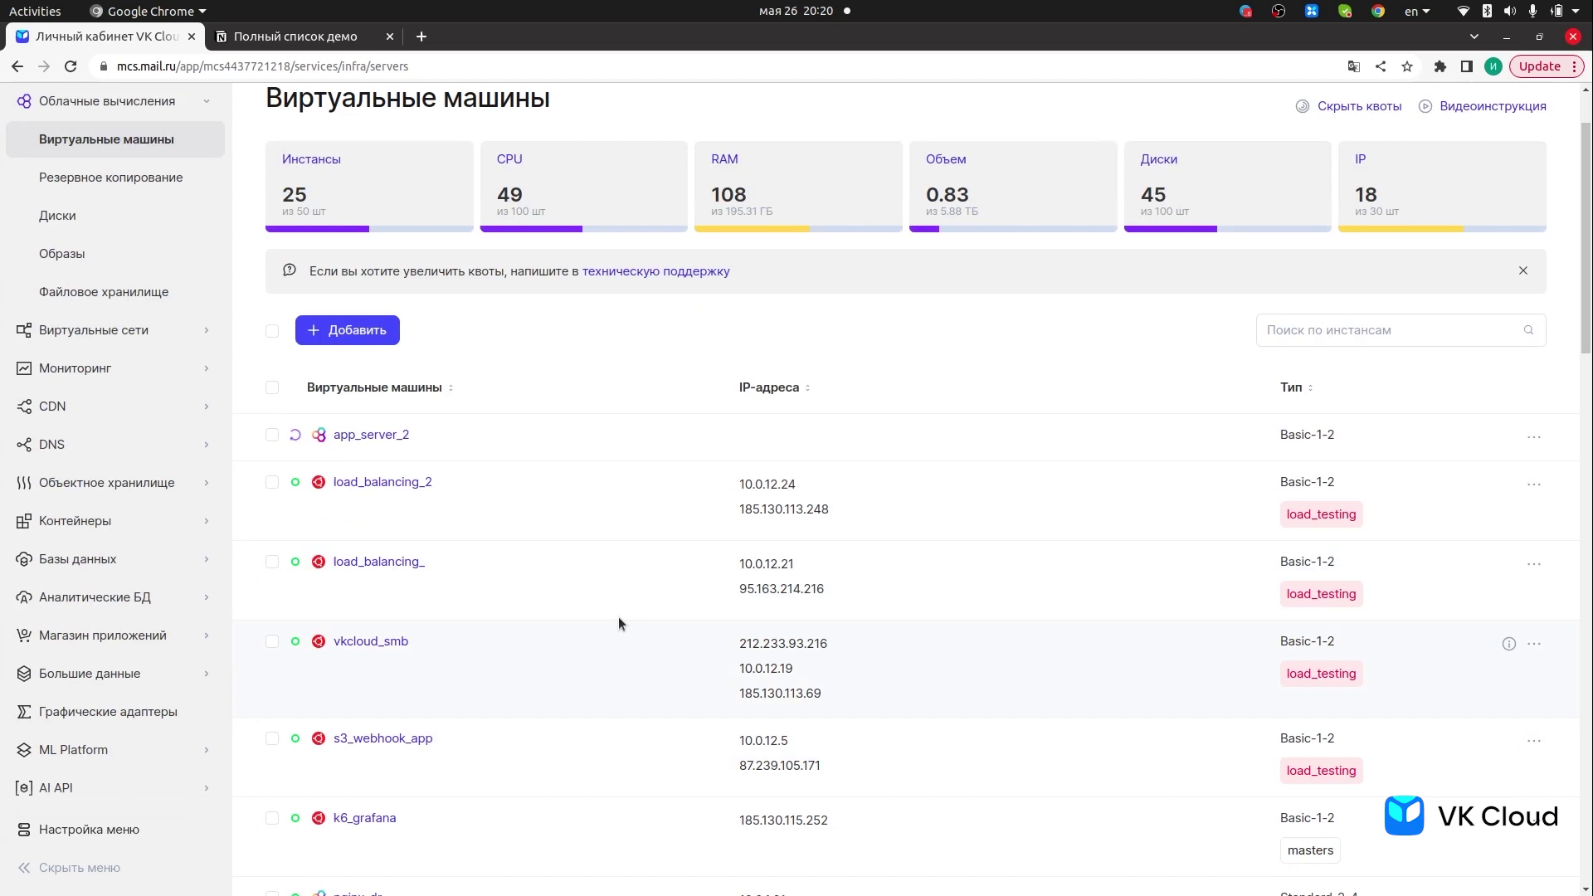